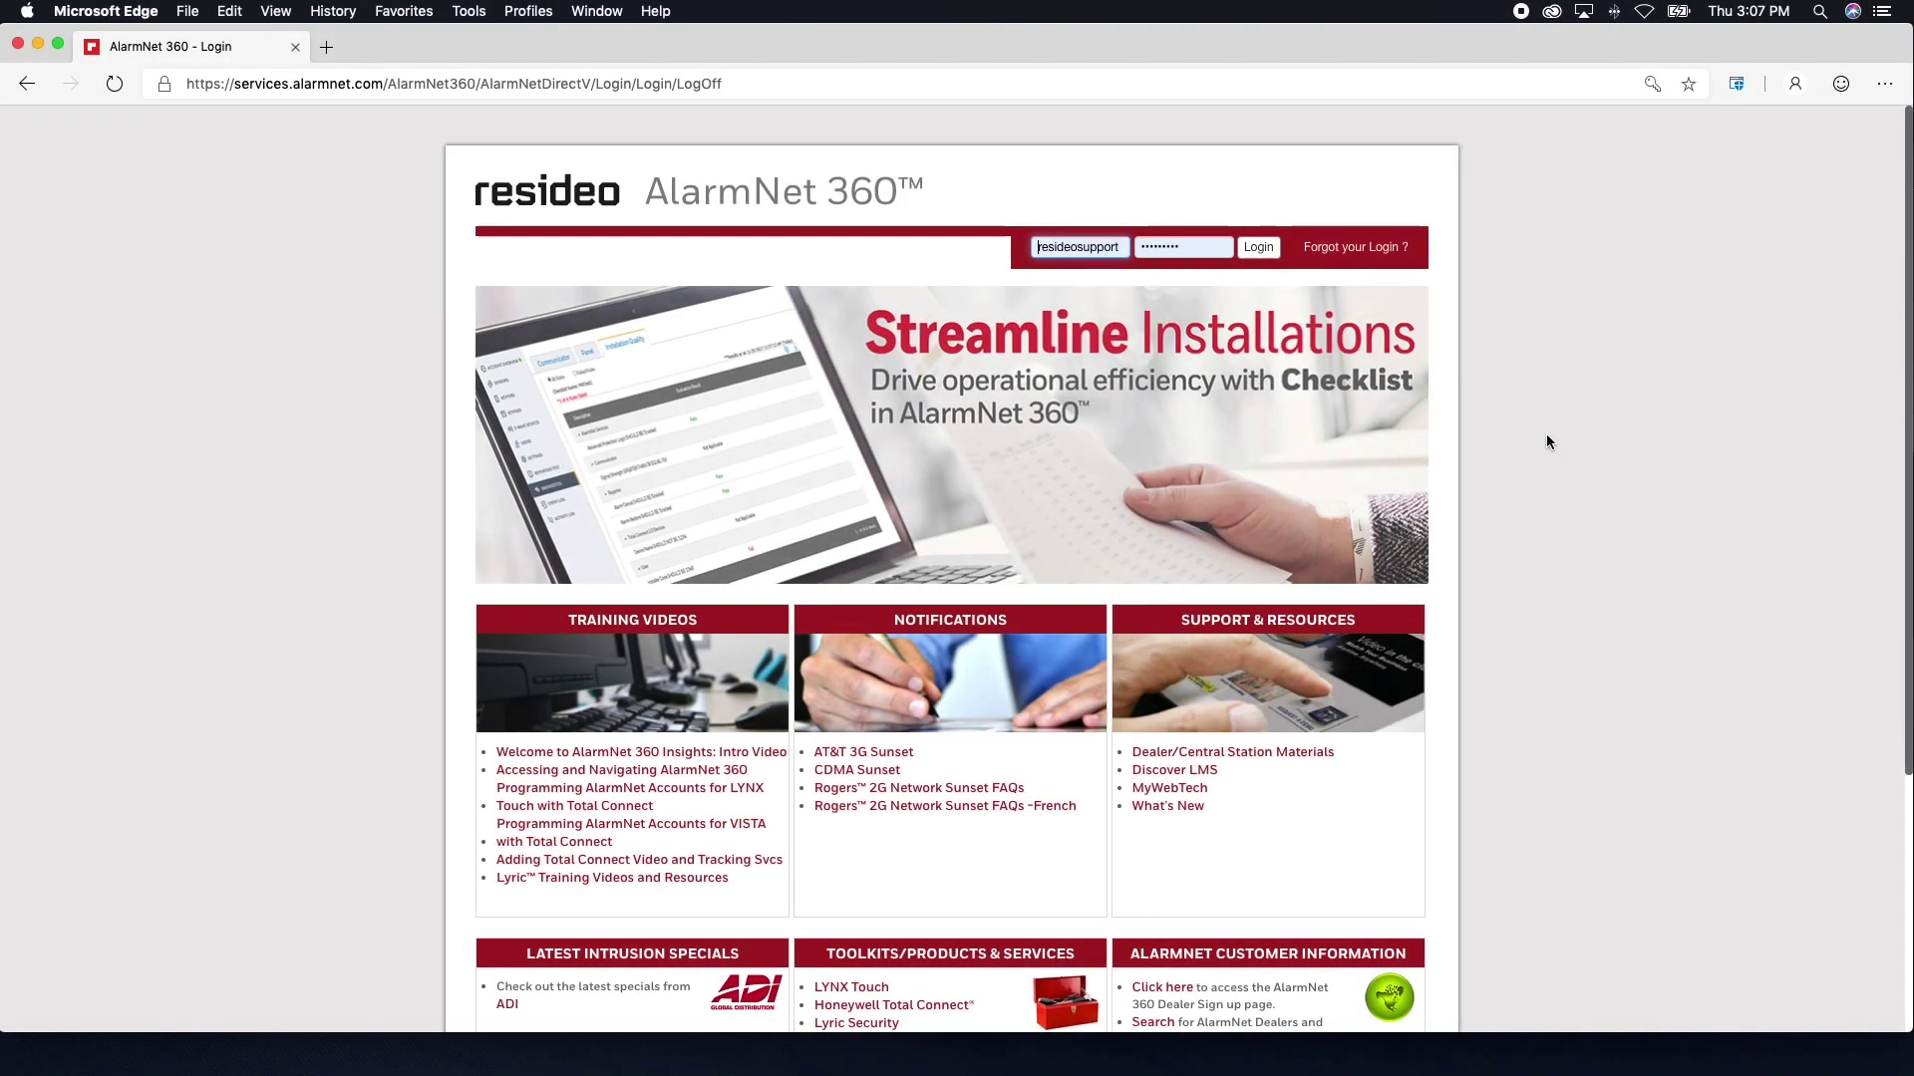
# - Log in to the AlarmNet 360 dealer portal using the pre-filled username and password
pyautogui.click(1275, 258)
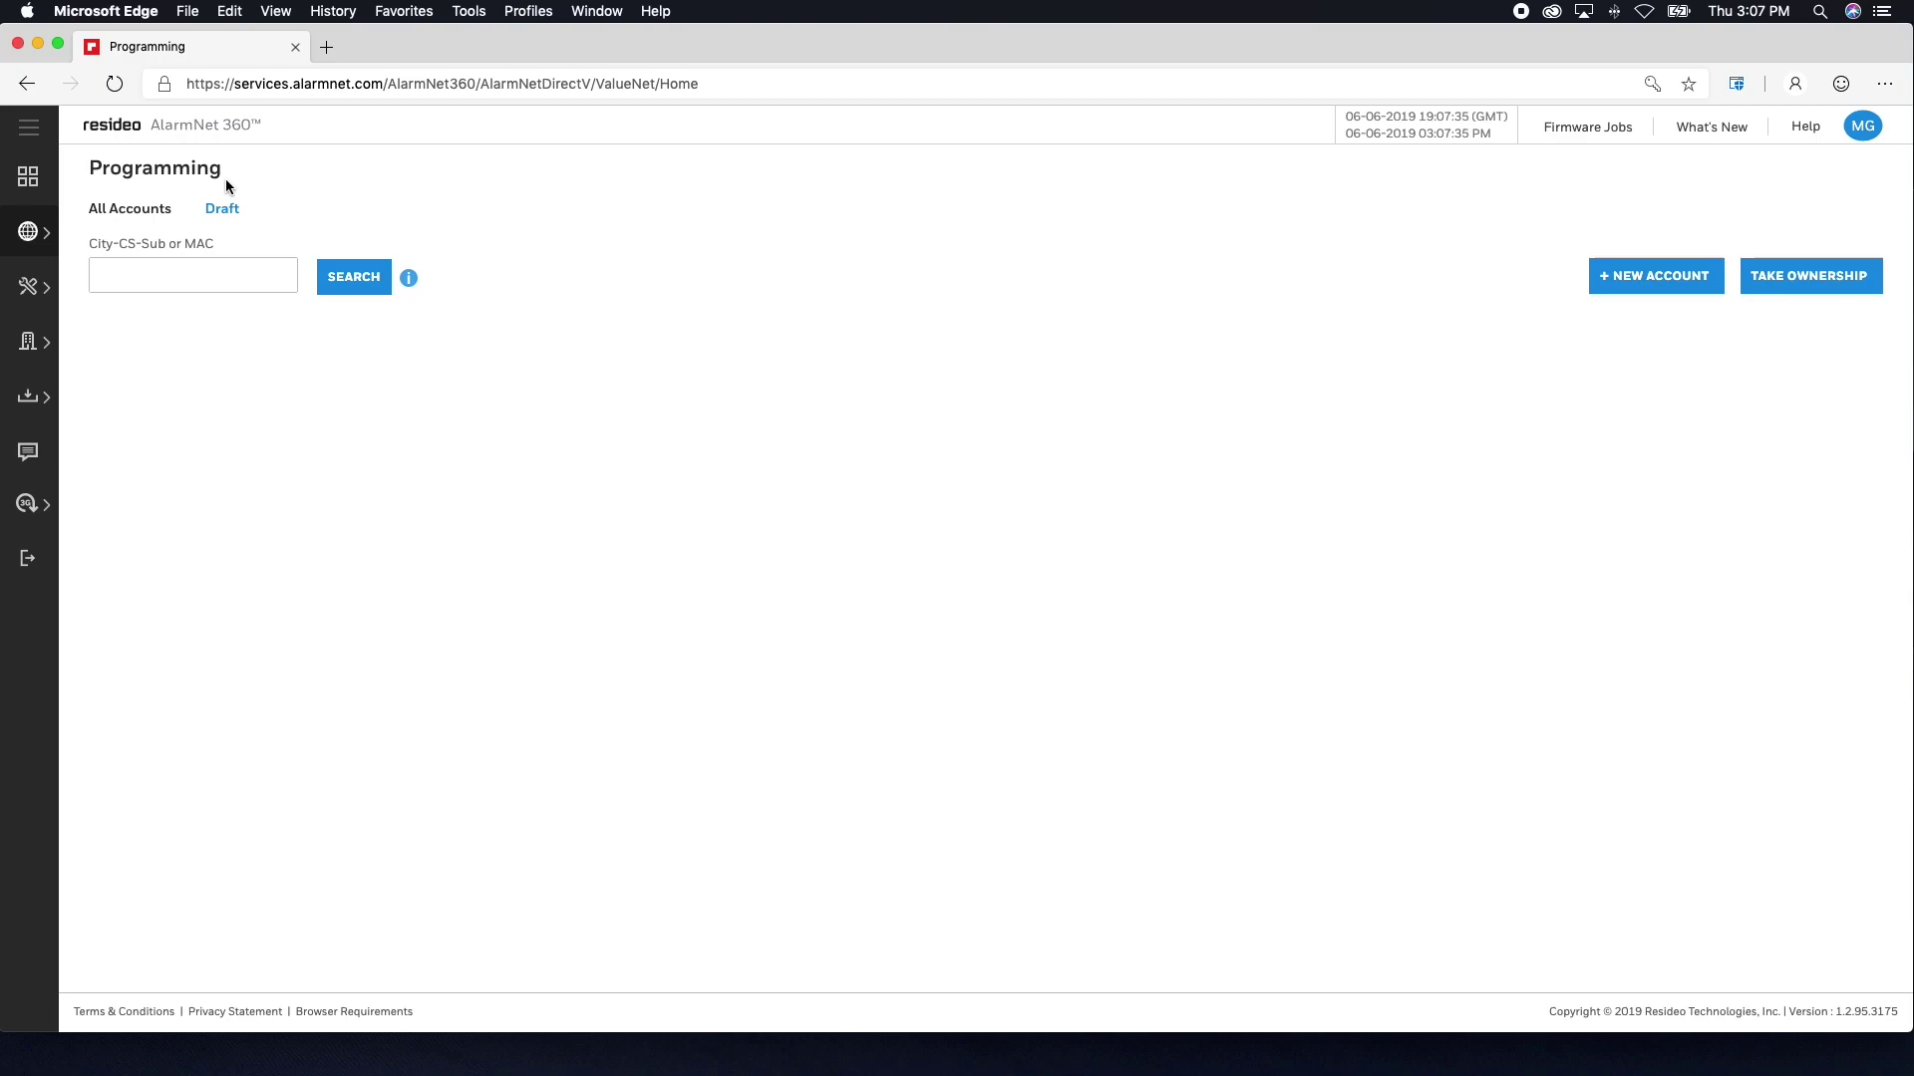
# - Show the + NEW ACCOUNT list of account types on the Programming page
pyautogui.moveTo(40, 236)
pyautogui.click(1600, 289)
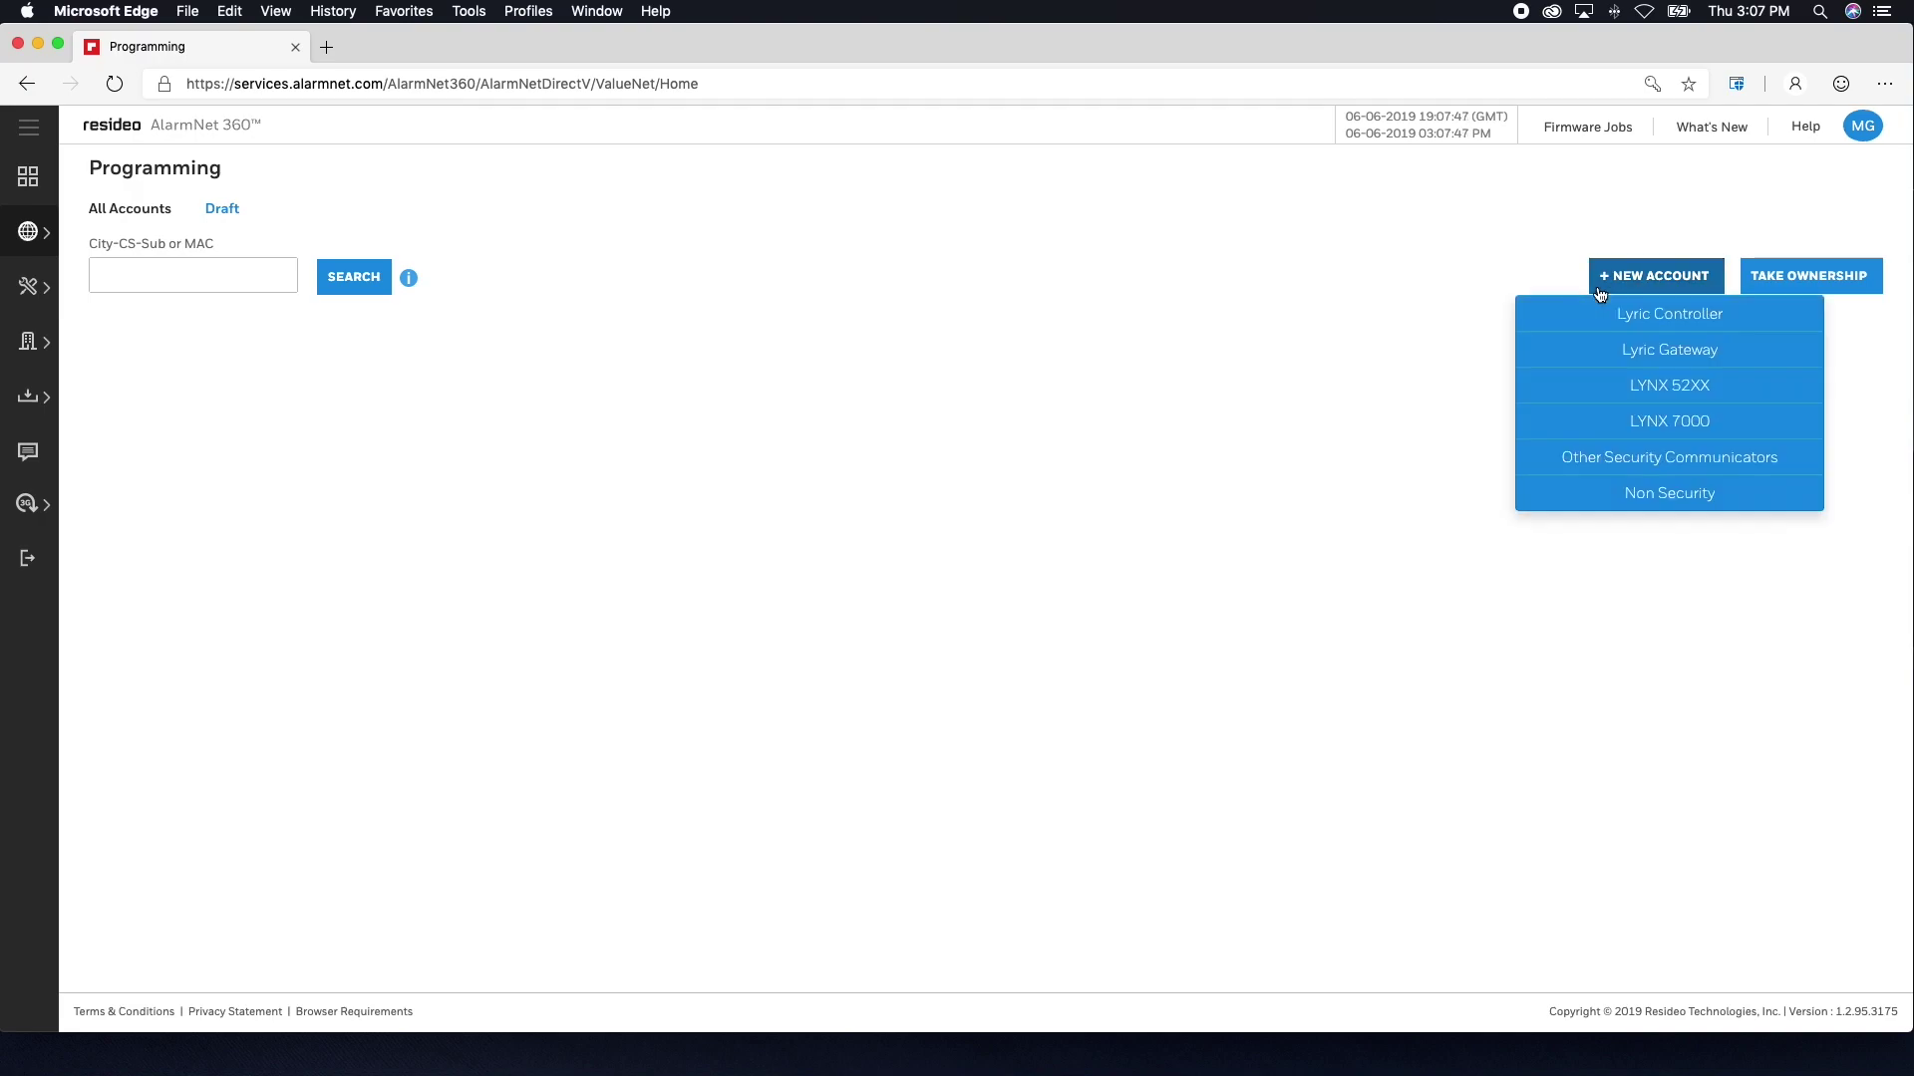
# - Start an Other Security Communicators account with City ID 99, CS ID 6C and subscriber 0622
pyautogui.click(1619, 465)
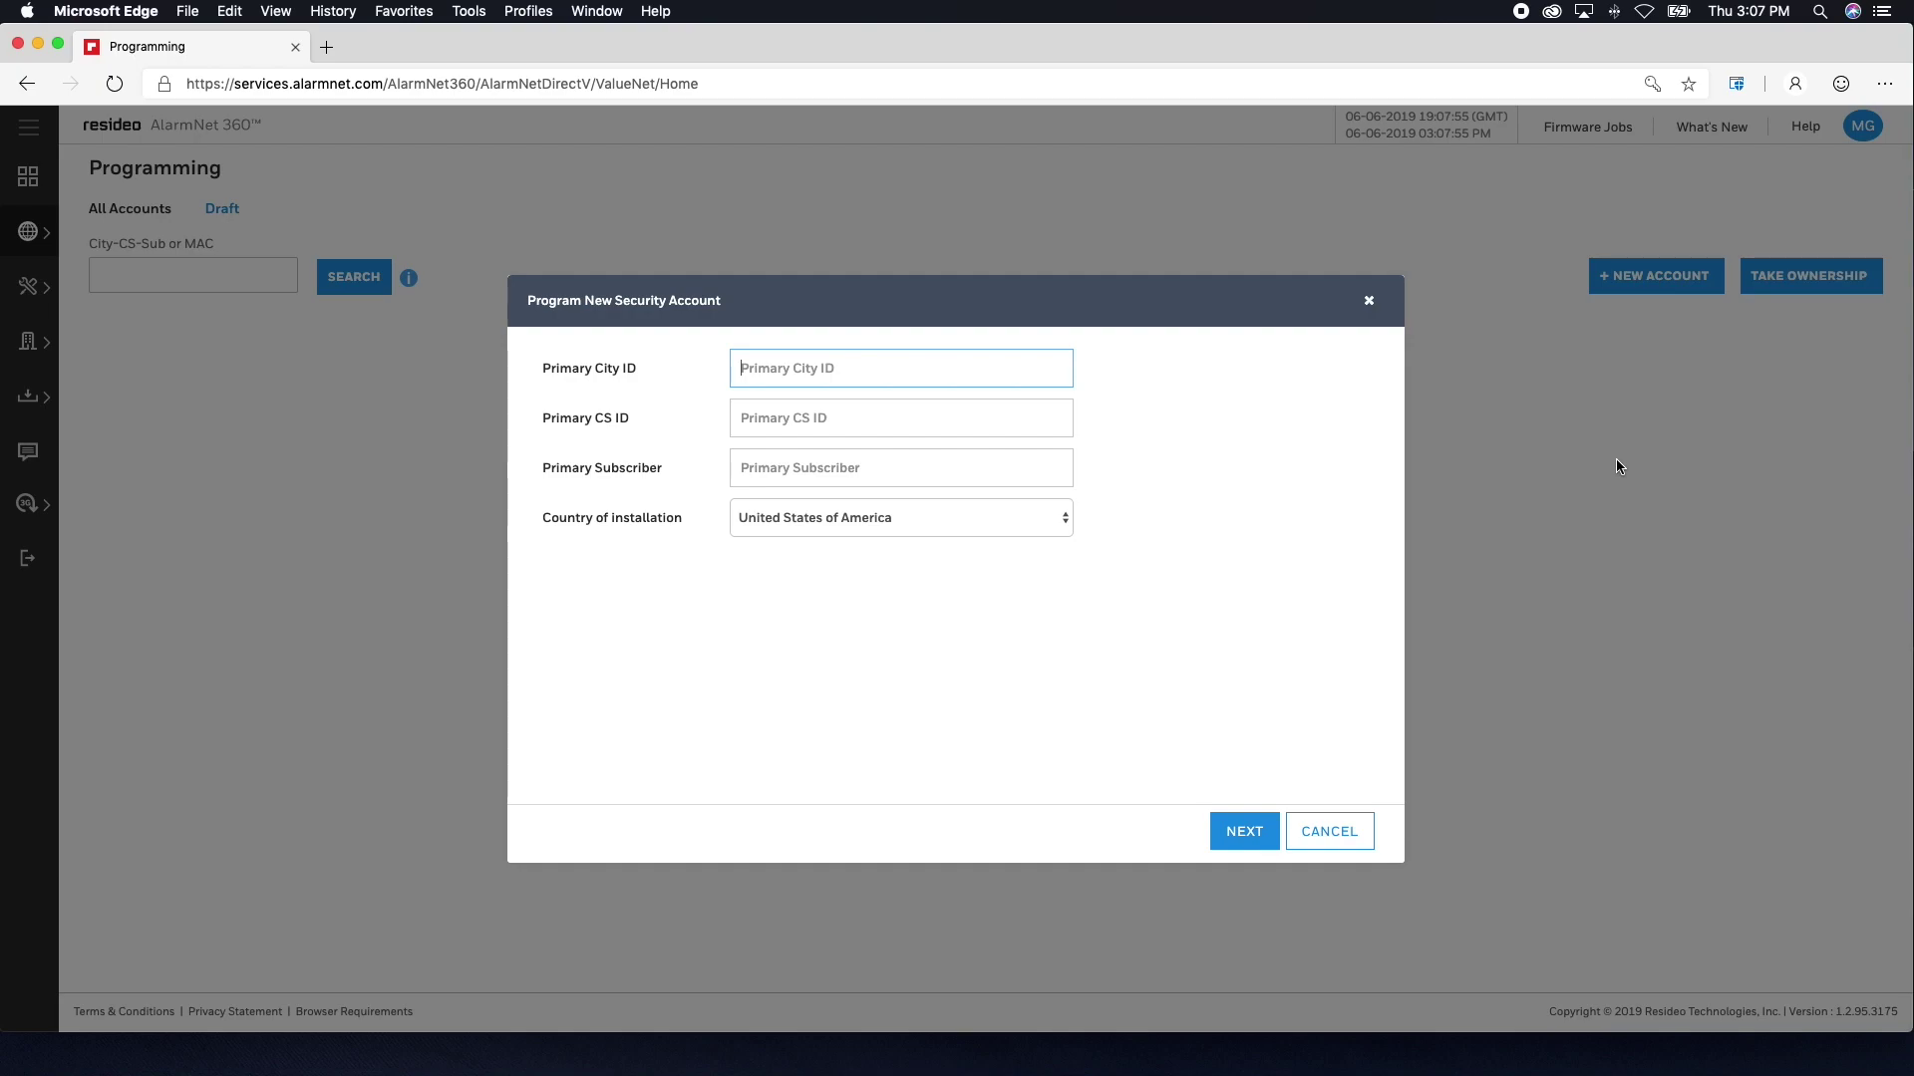
pyautogui.write('99')
pyautogui.press('Tab')
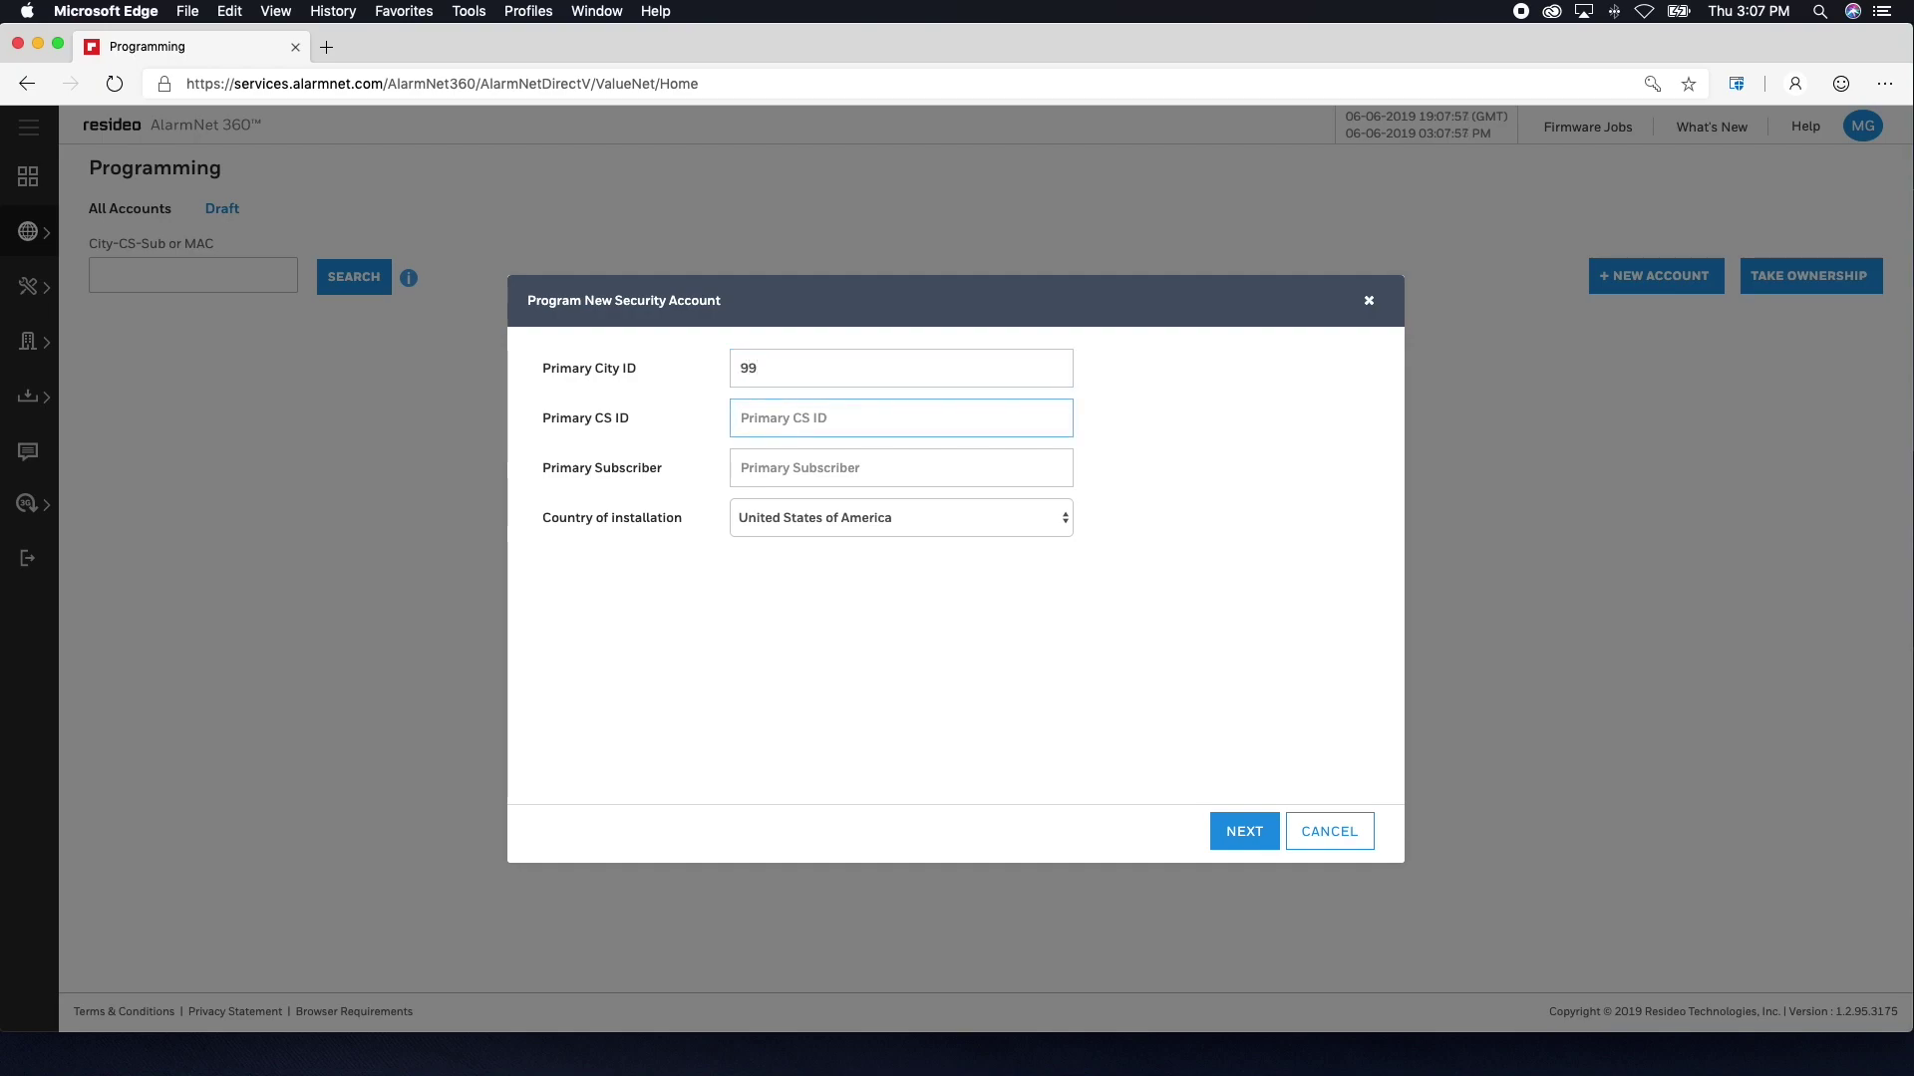
pyautogui.write('6C')
pyautogui.press('Tab')
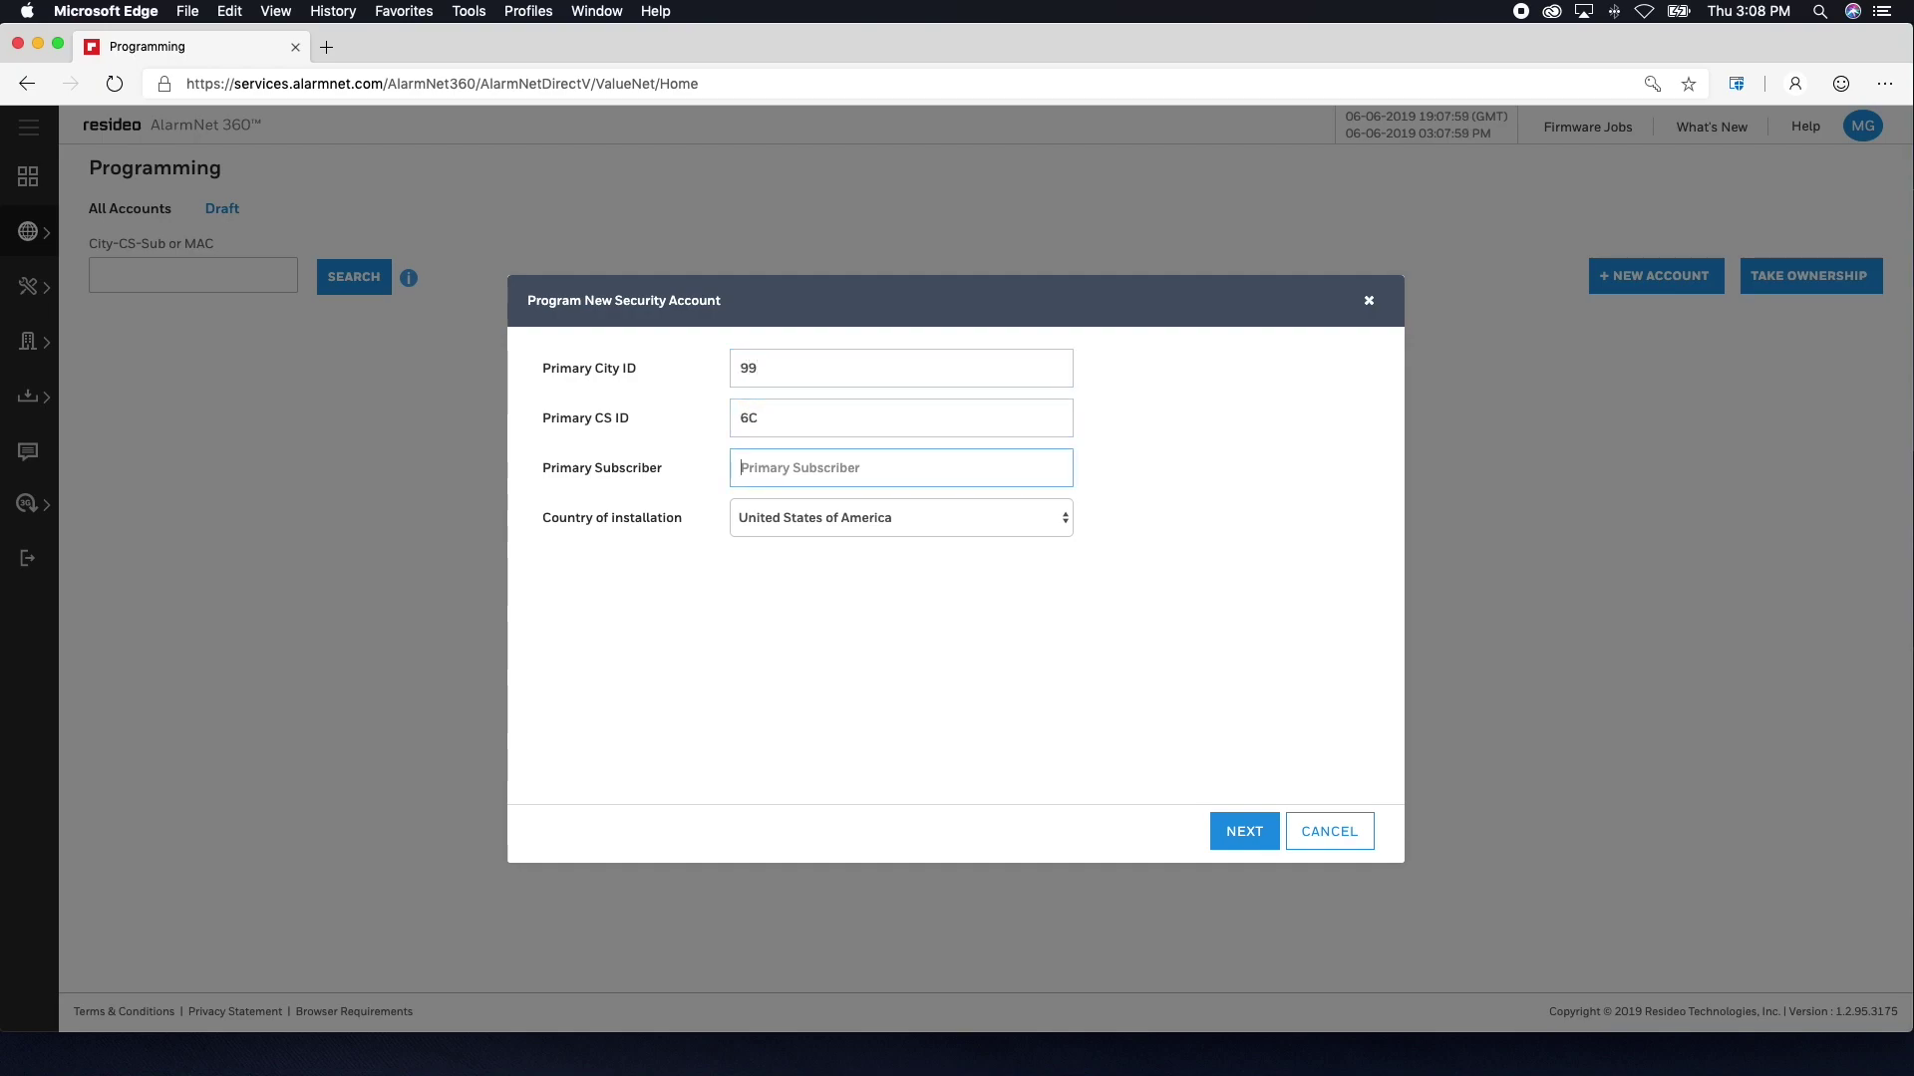
pyautogui.write('0622')
pyautogui.press('Tab')
pyautogui.press('Tab')
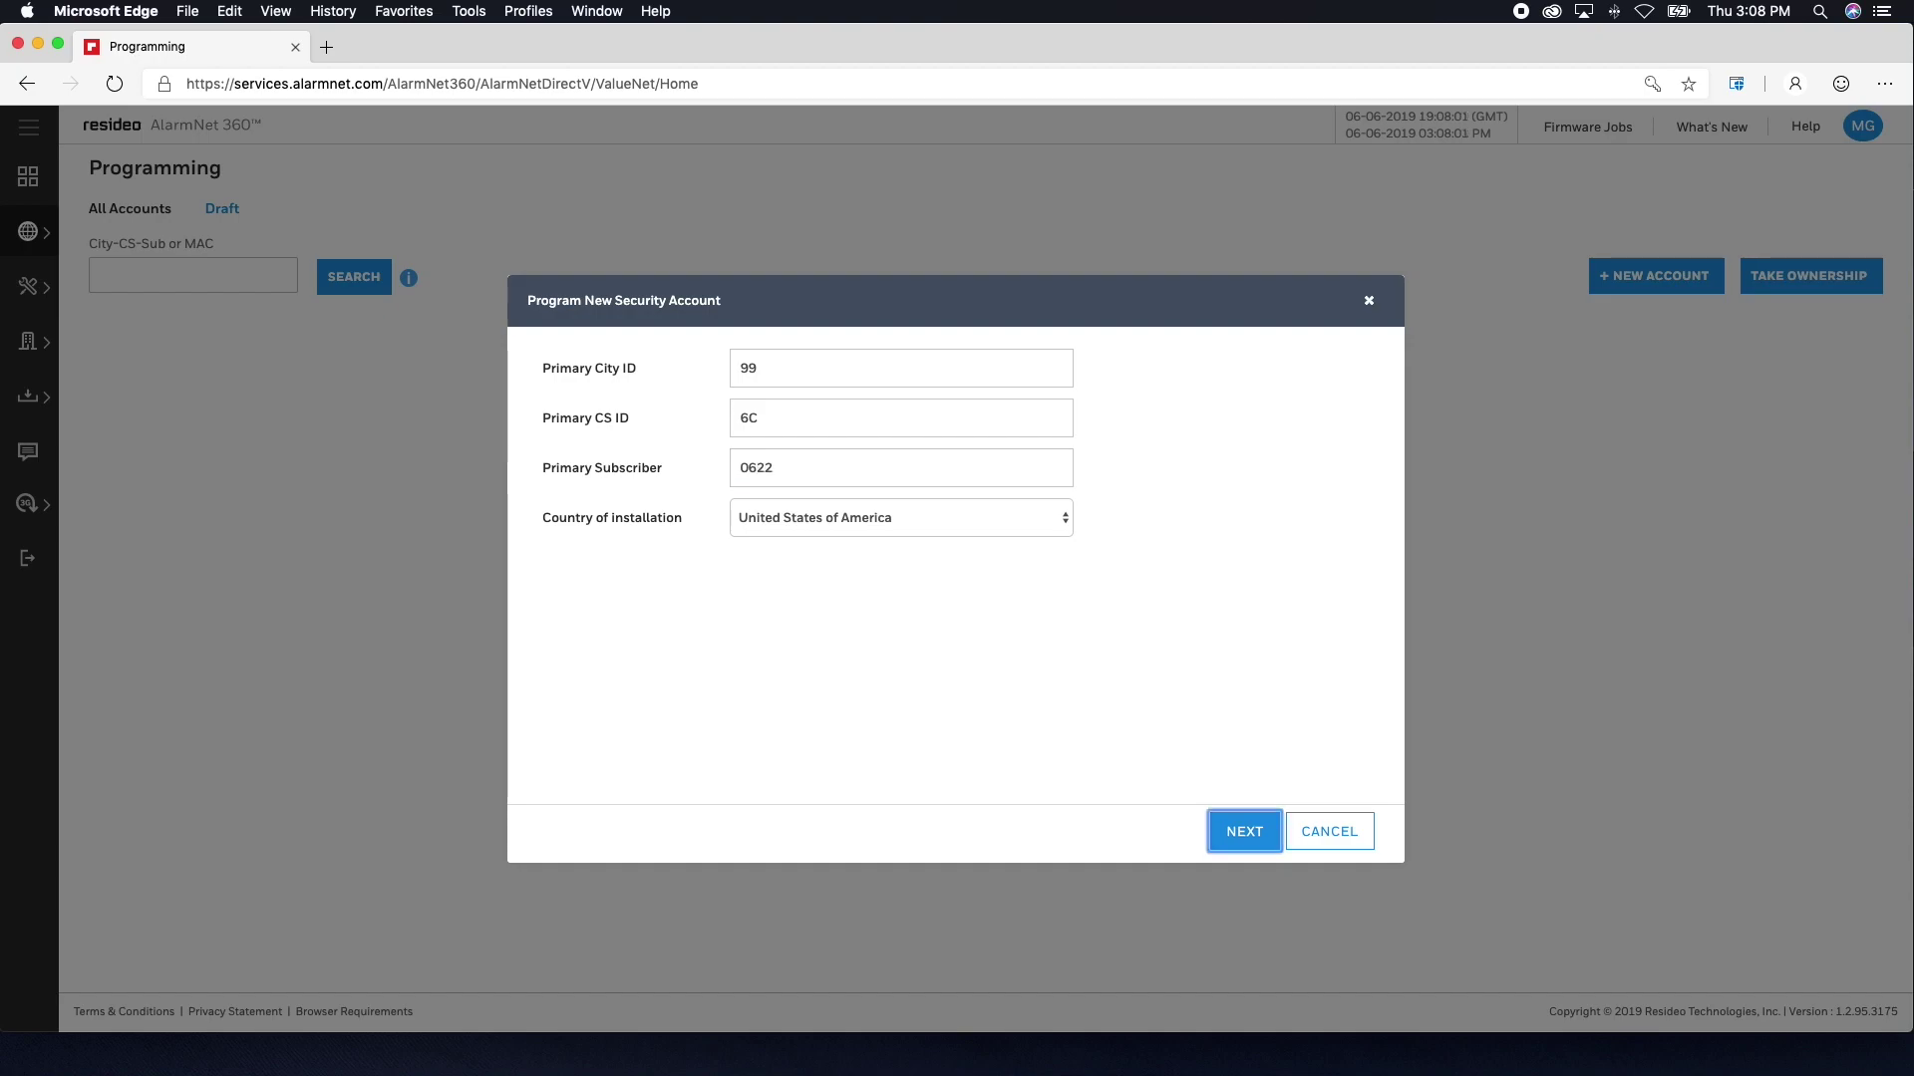
# - Identify the LTE-XA communicator by cellular MAC B82CA010A369 and CRC E93E
pyautogui.click(1276, 829)
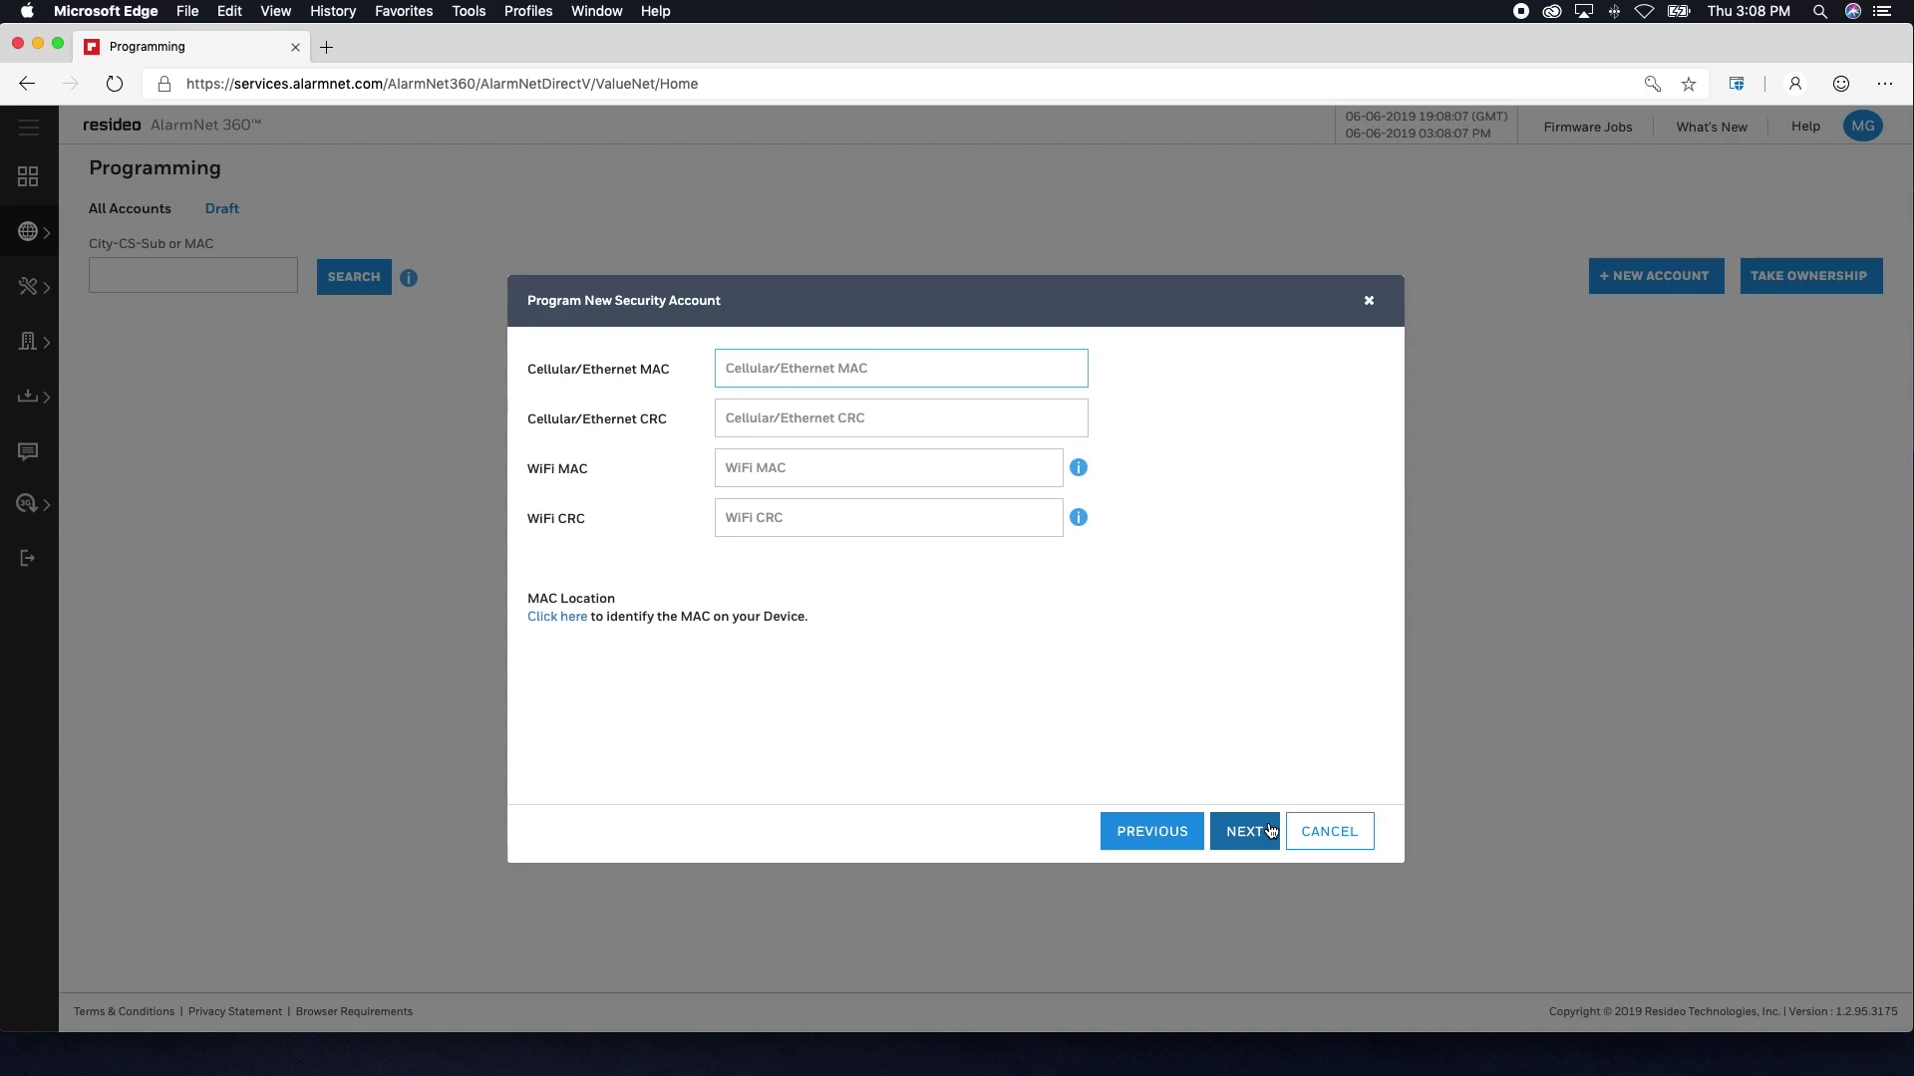
pyautogui.write('B82CA010A36')
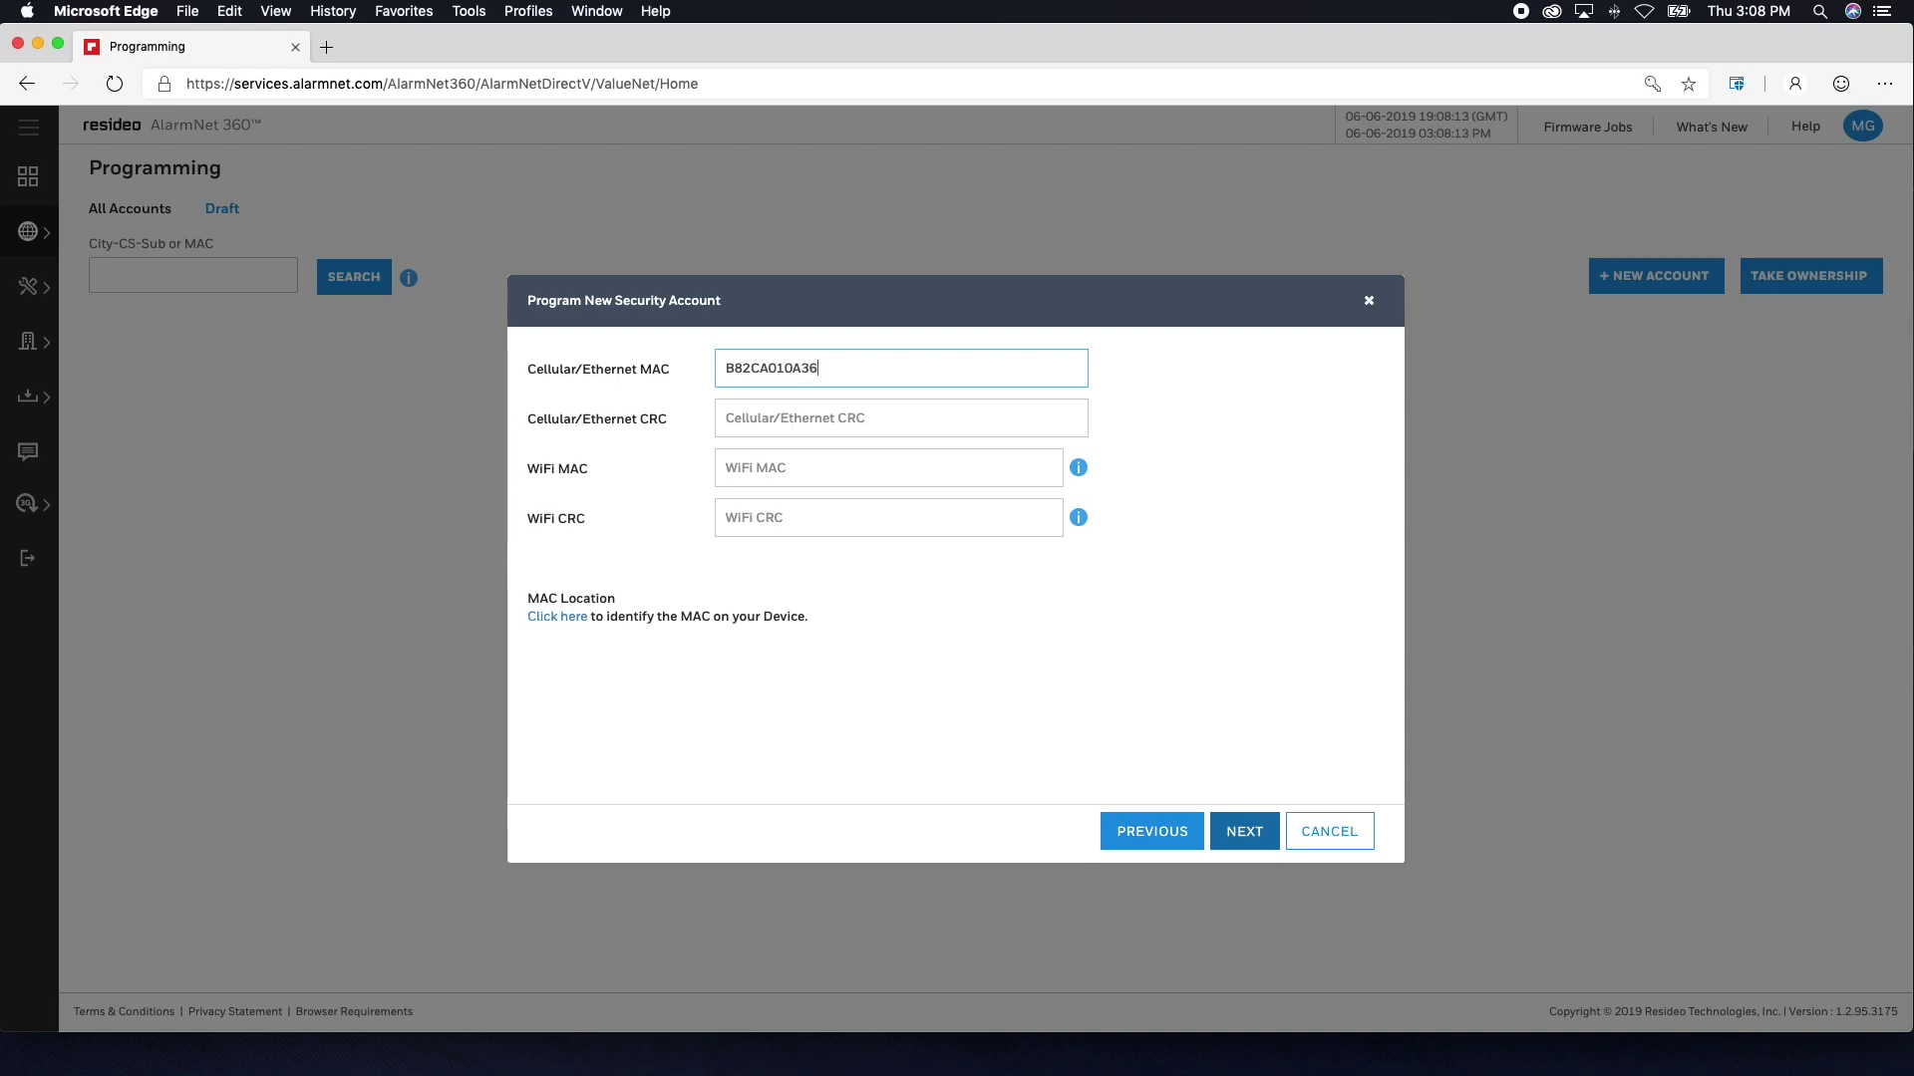
pyautogui.write('9')
pyautogui.press('Tab')
pyautogui.write('E93E')
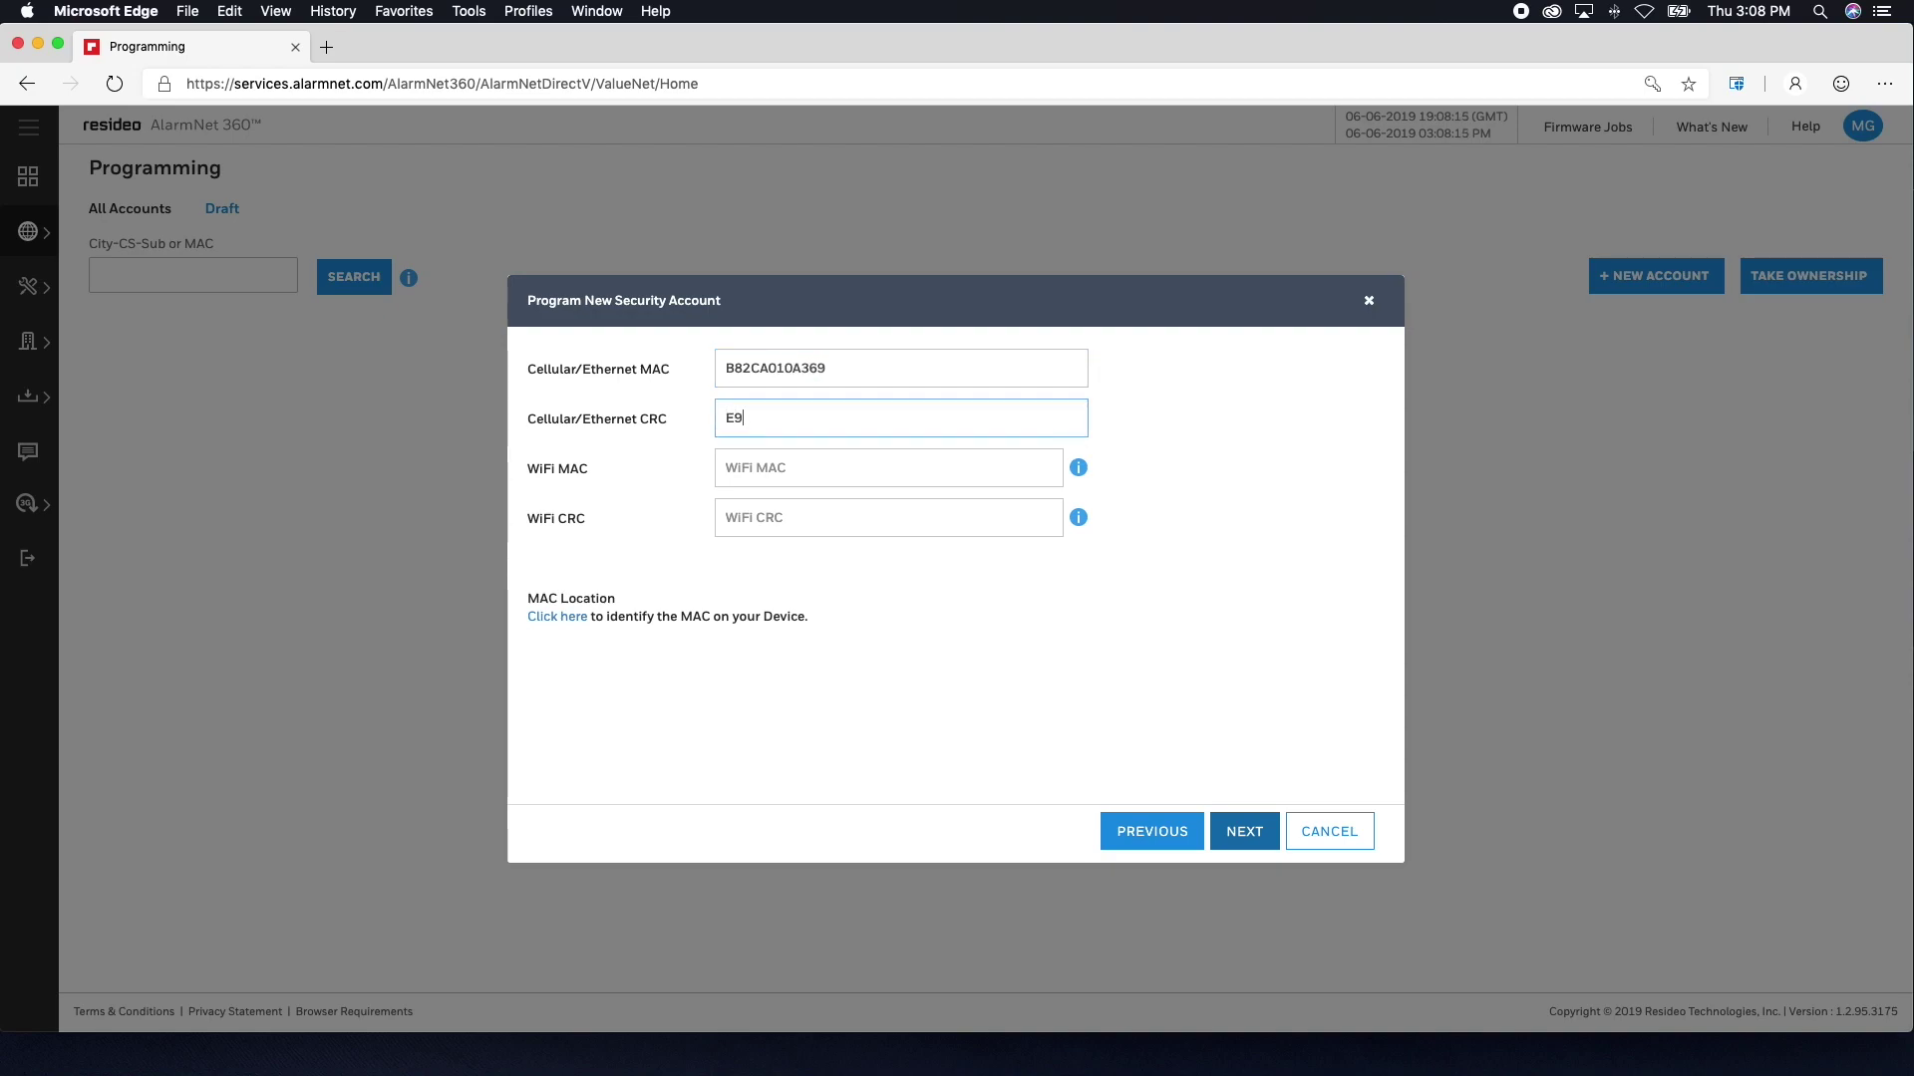
pyautogui.press('Tab')
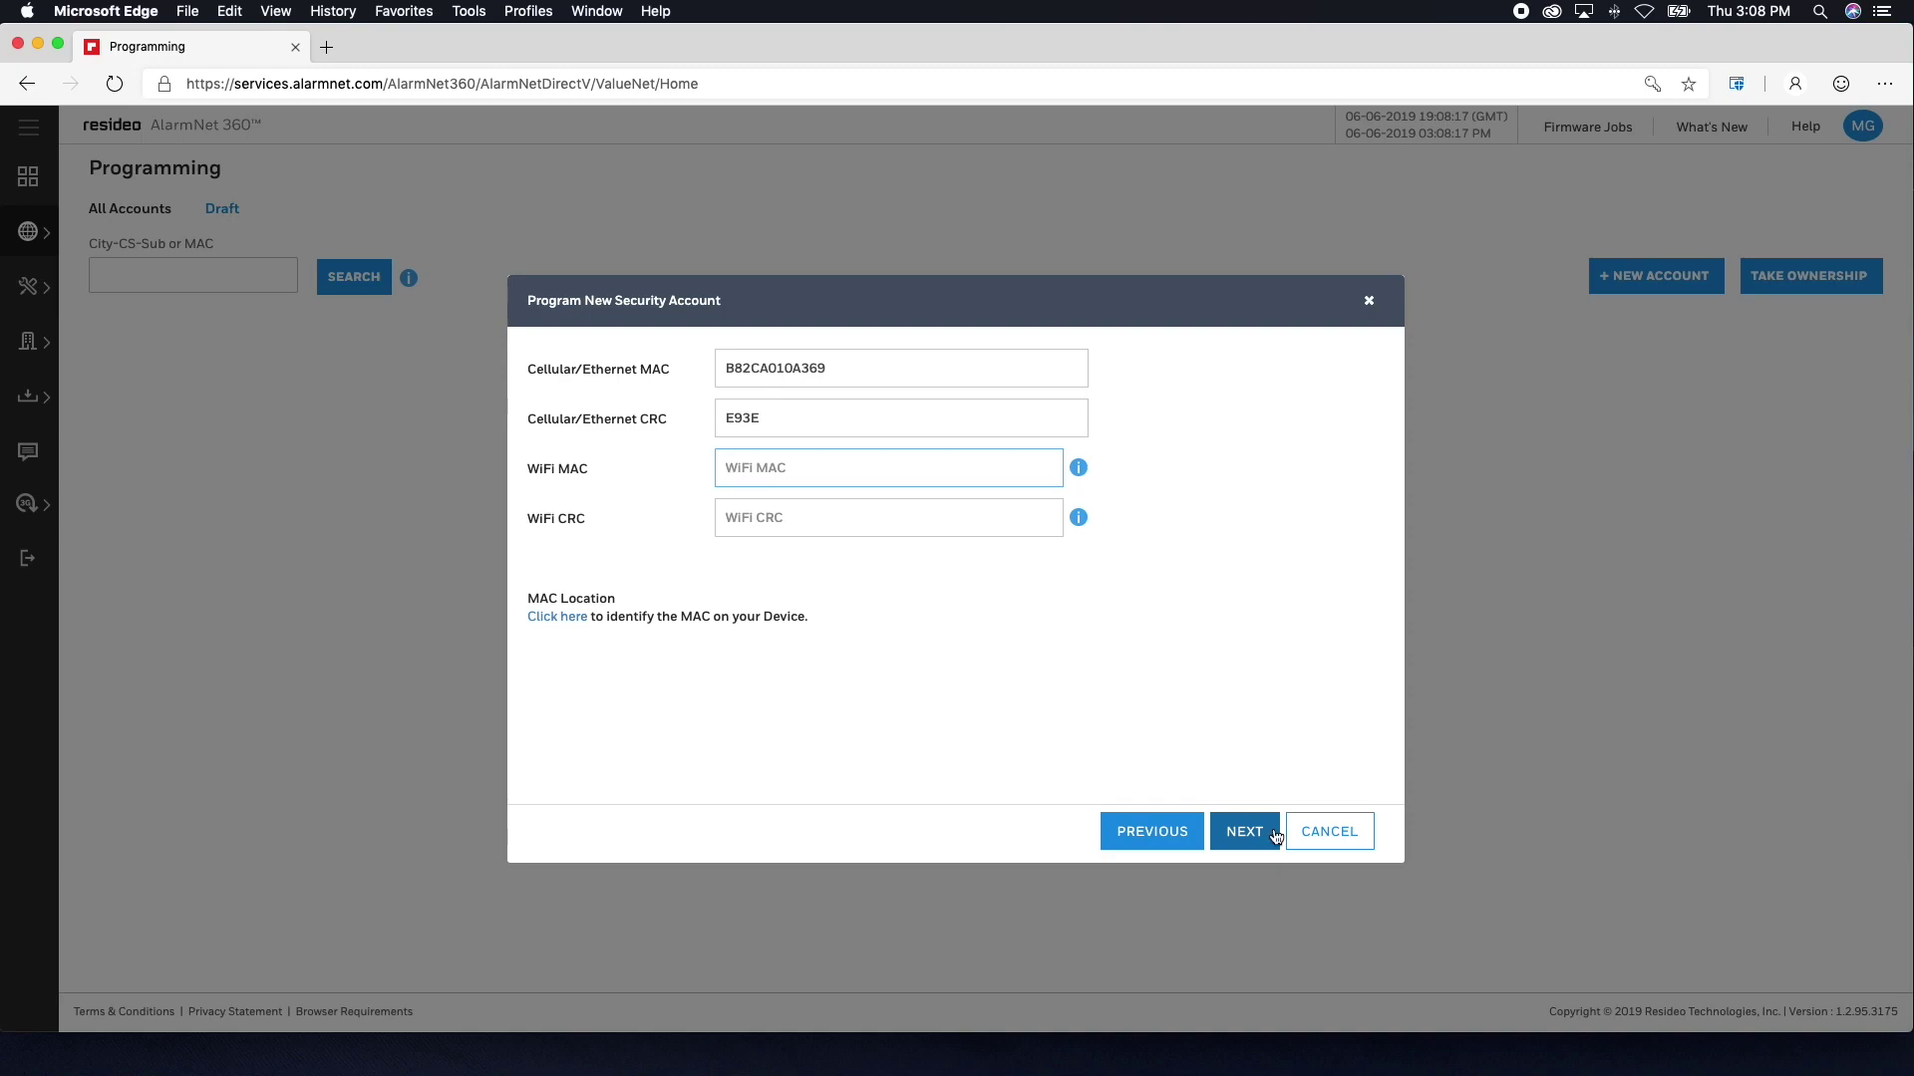
pyautogui.click(1267, 837)
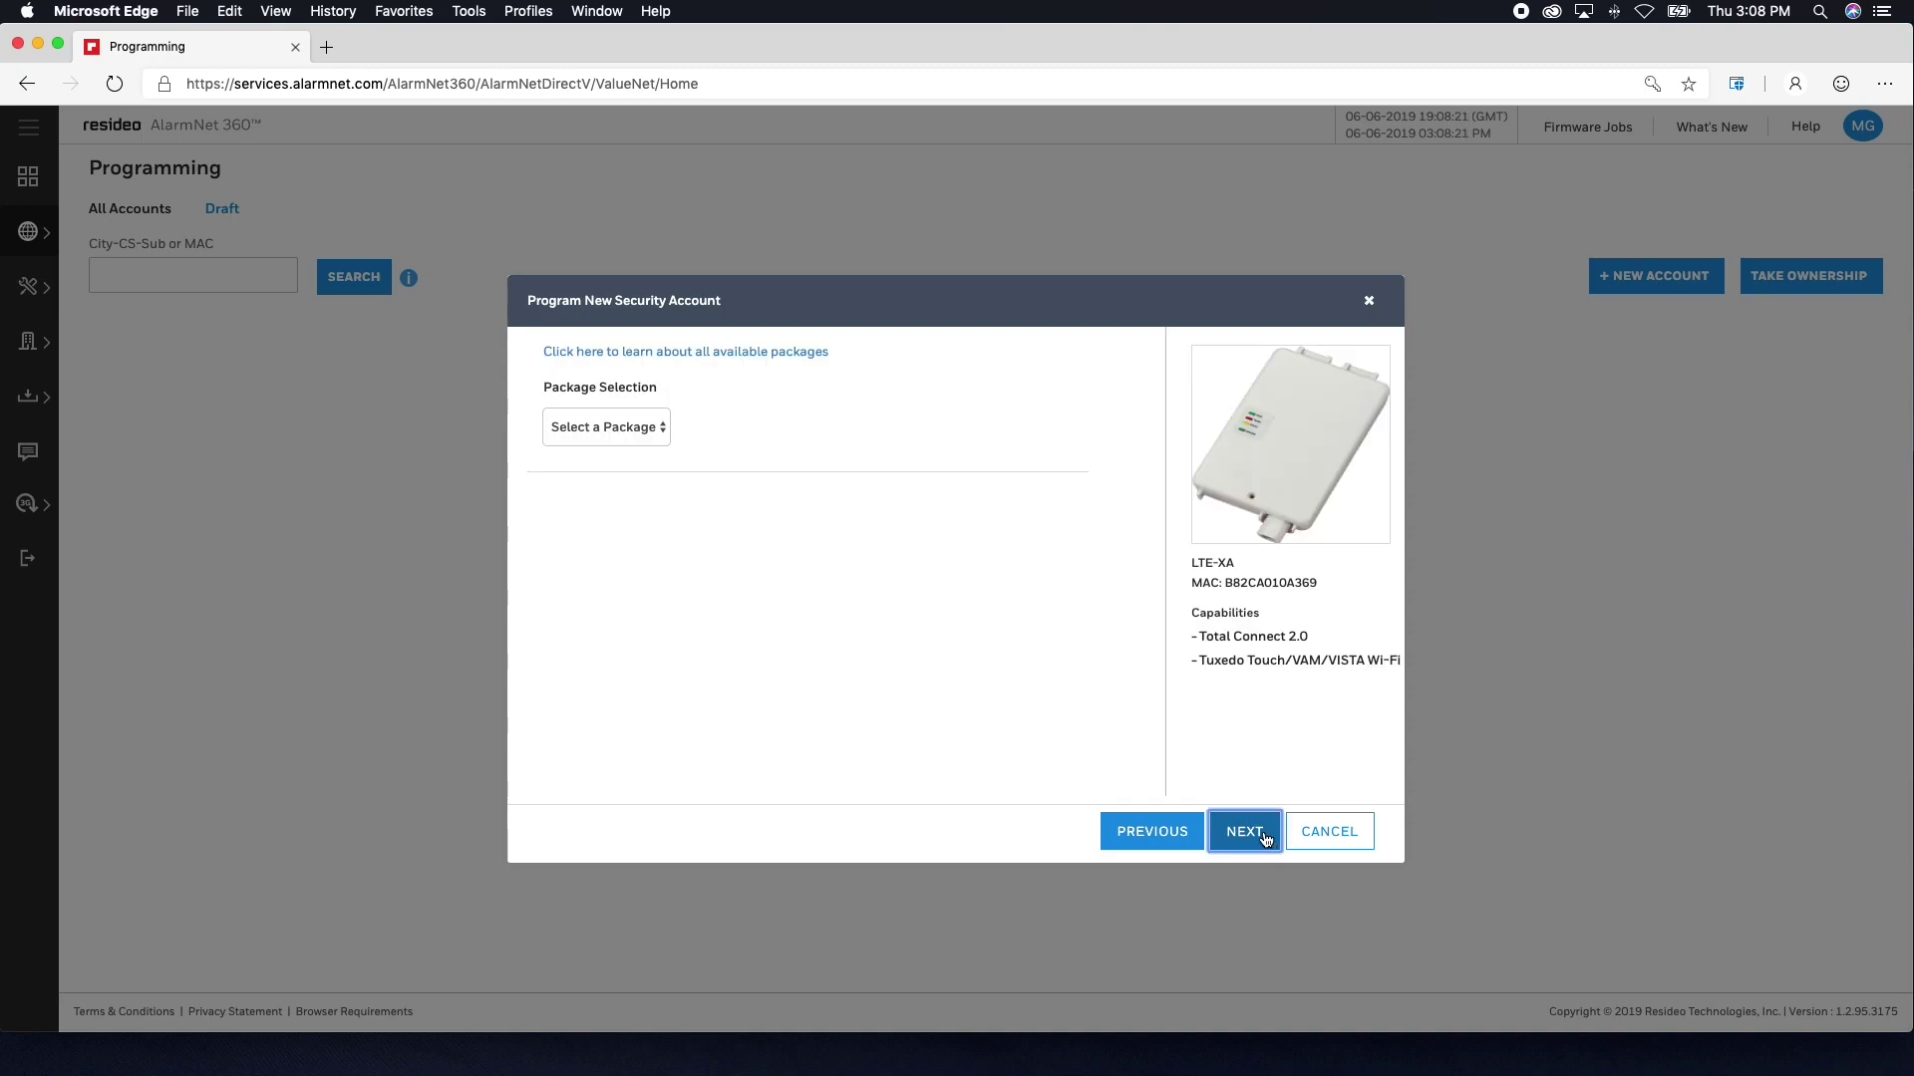
# - Look over the package list without choosing, then open the billing packages comparison PDF
pyautogui.click(662, 432)
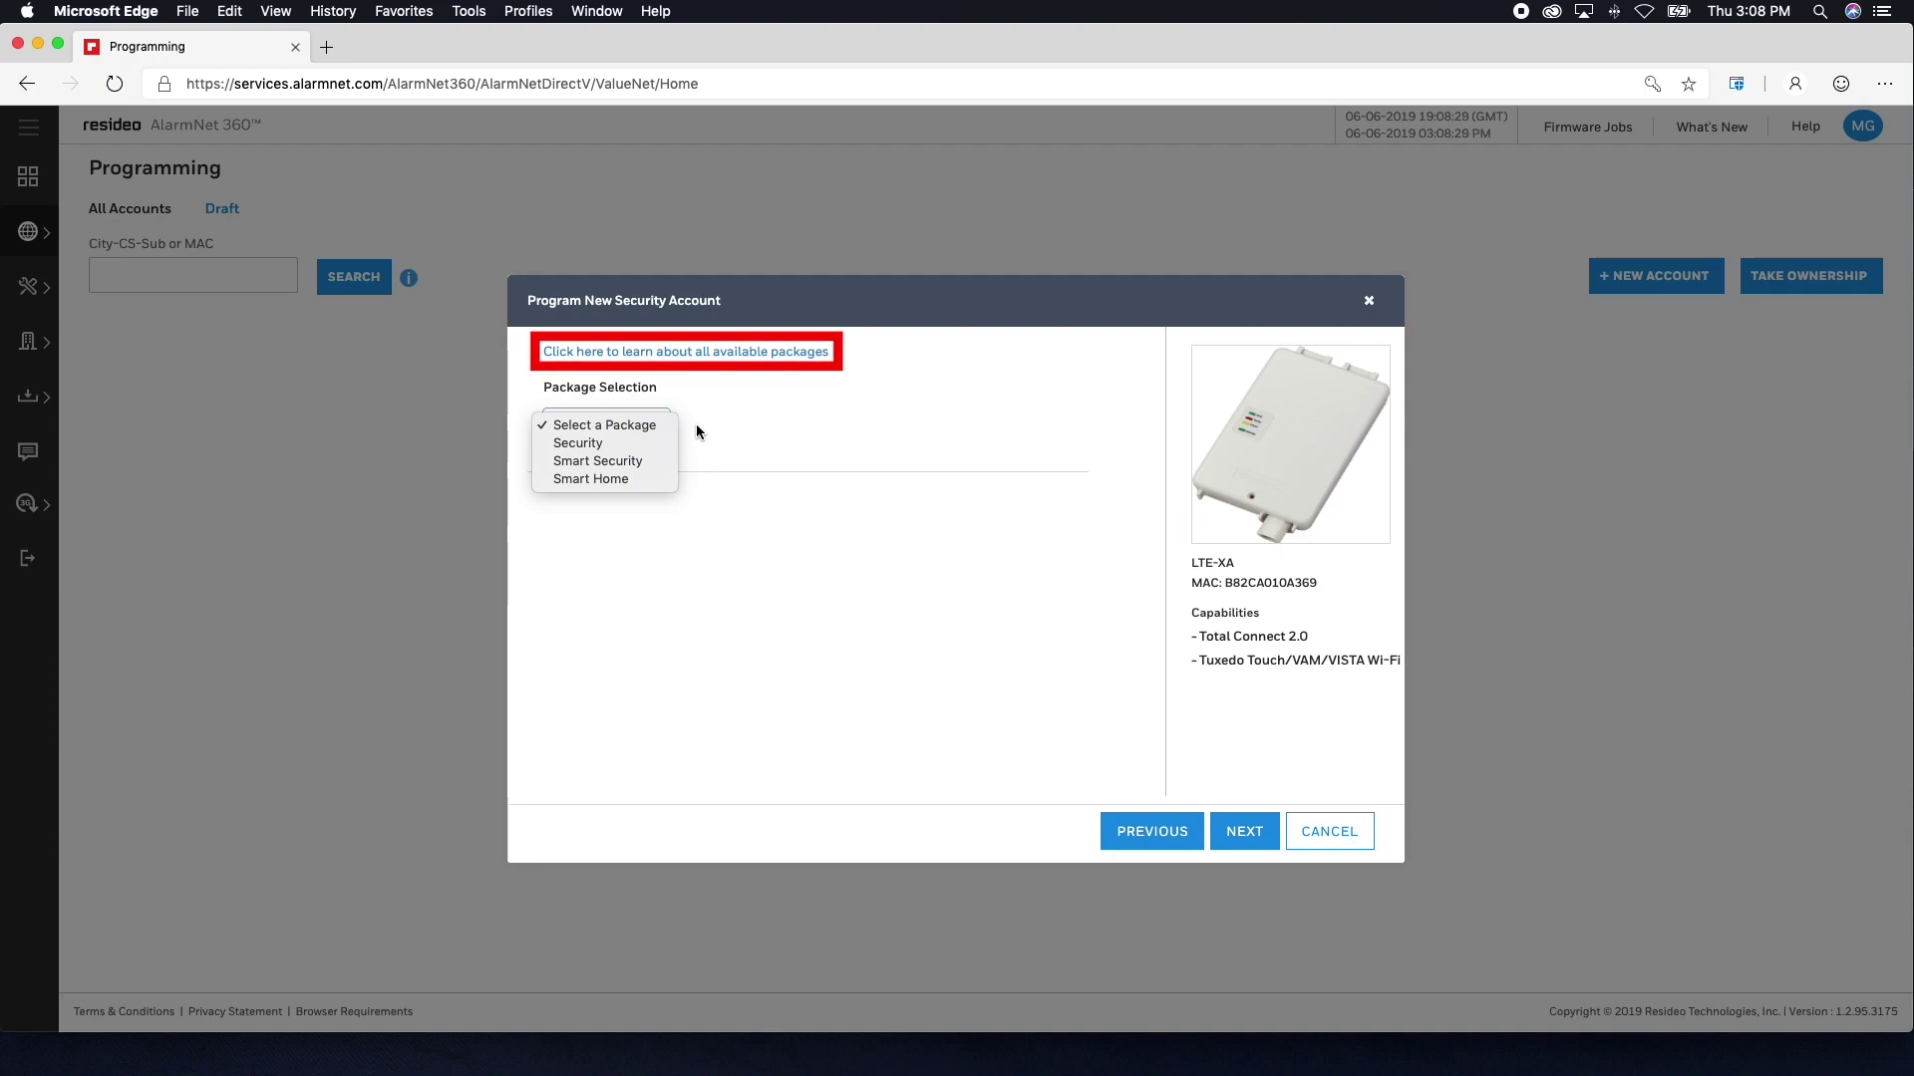
pyautogui.click(698, 421)
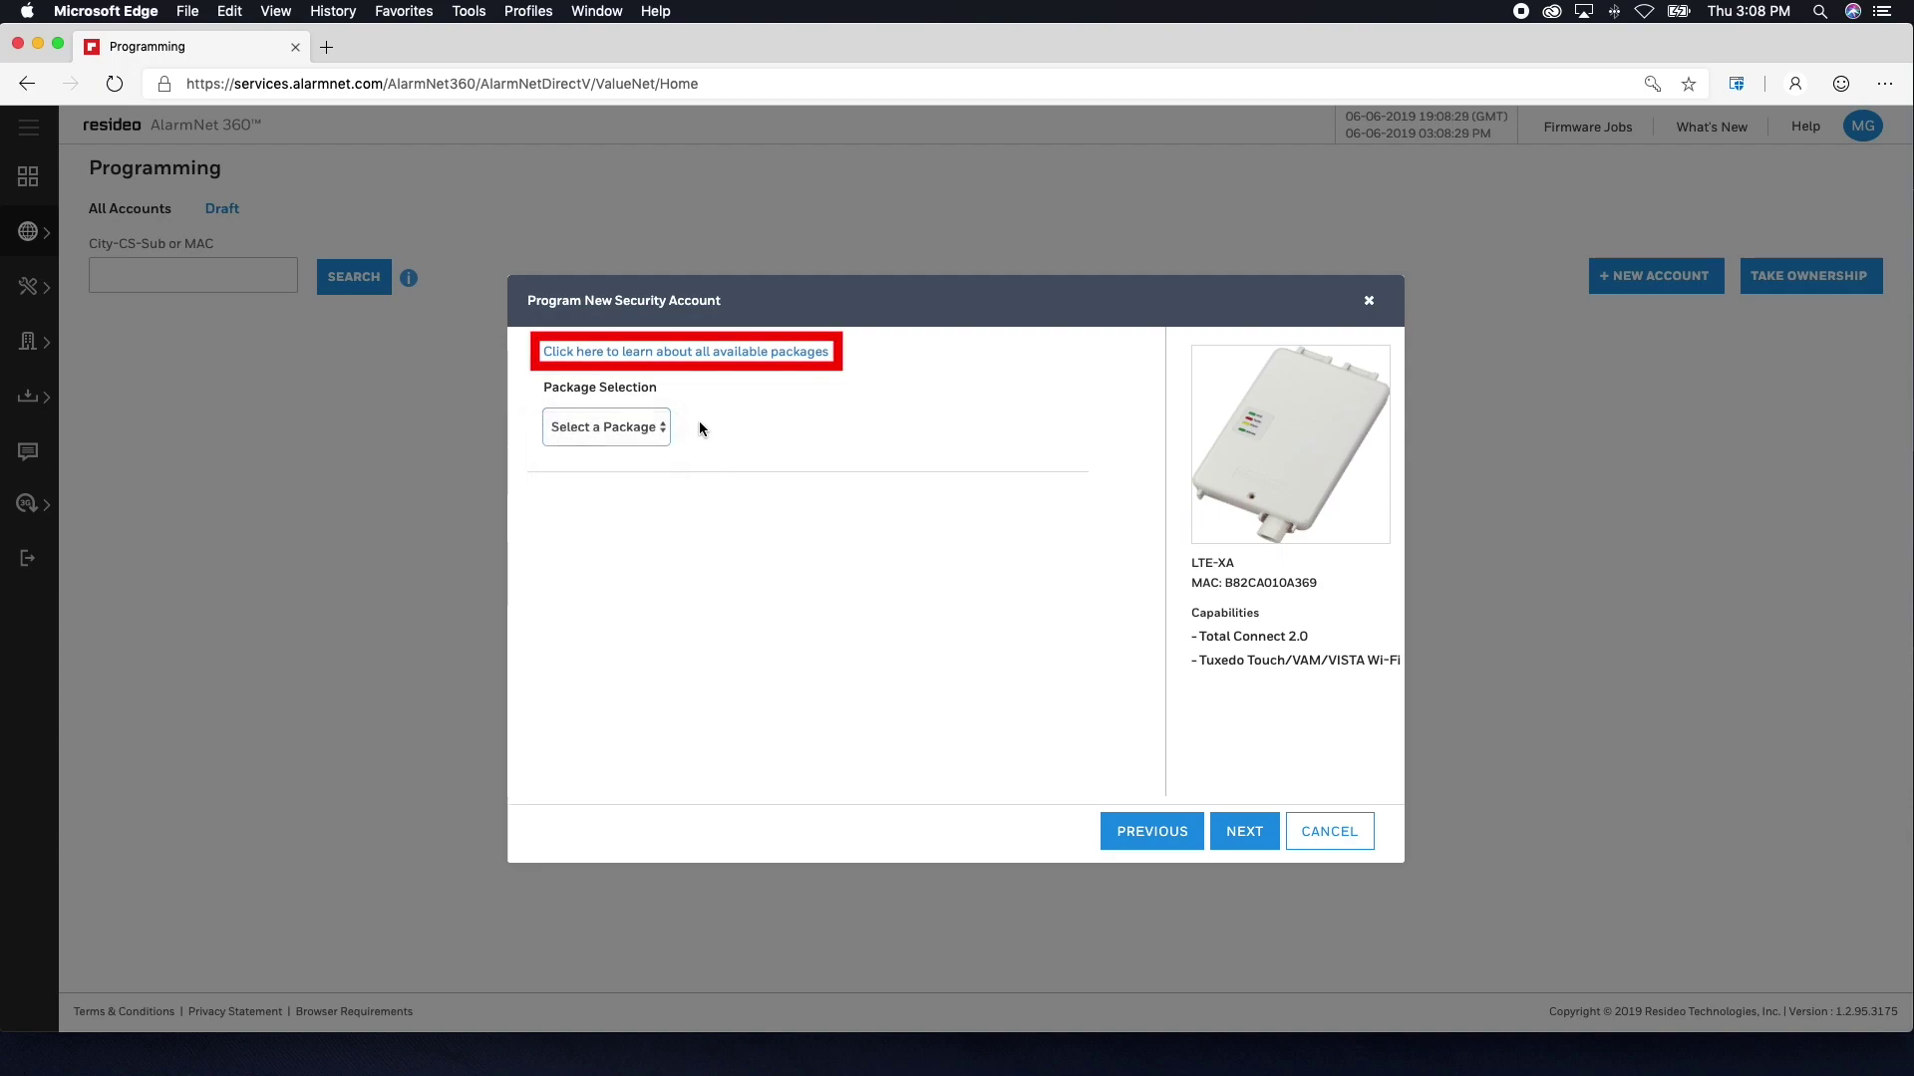
pyautogui.click(741, 353)
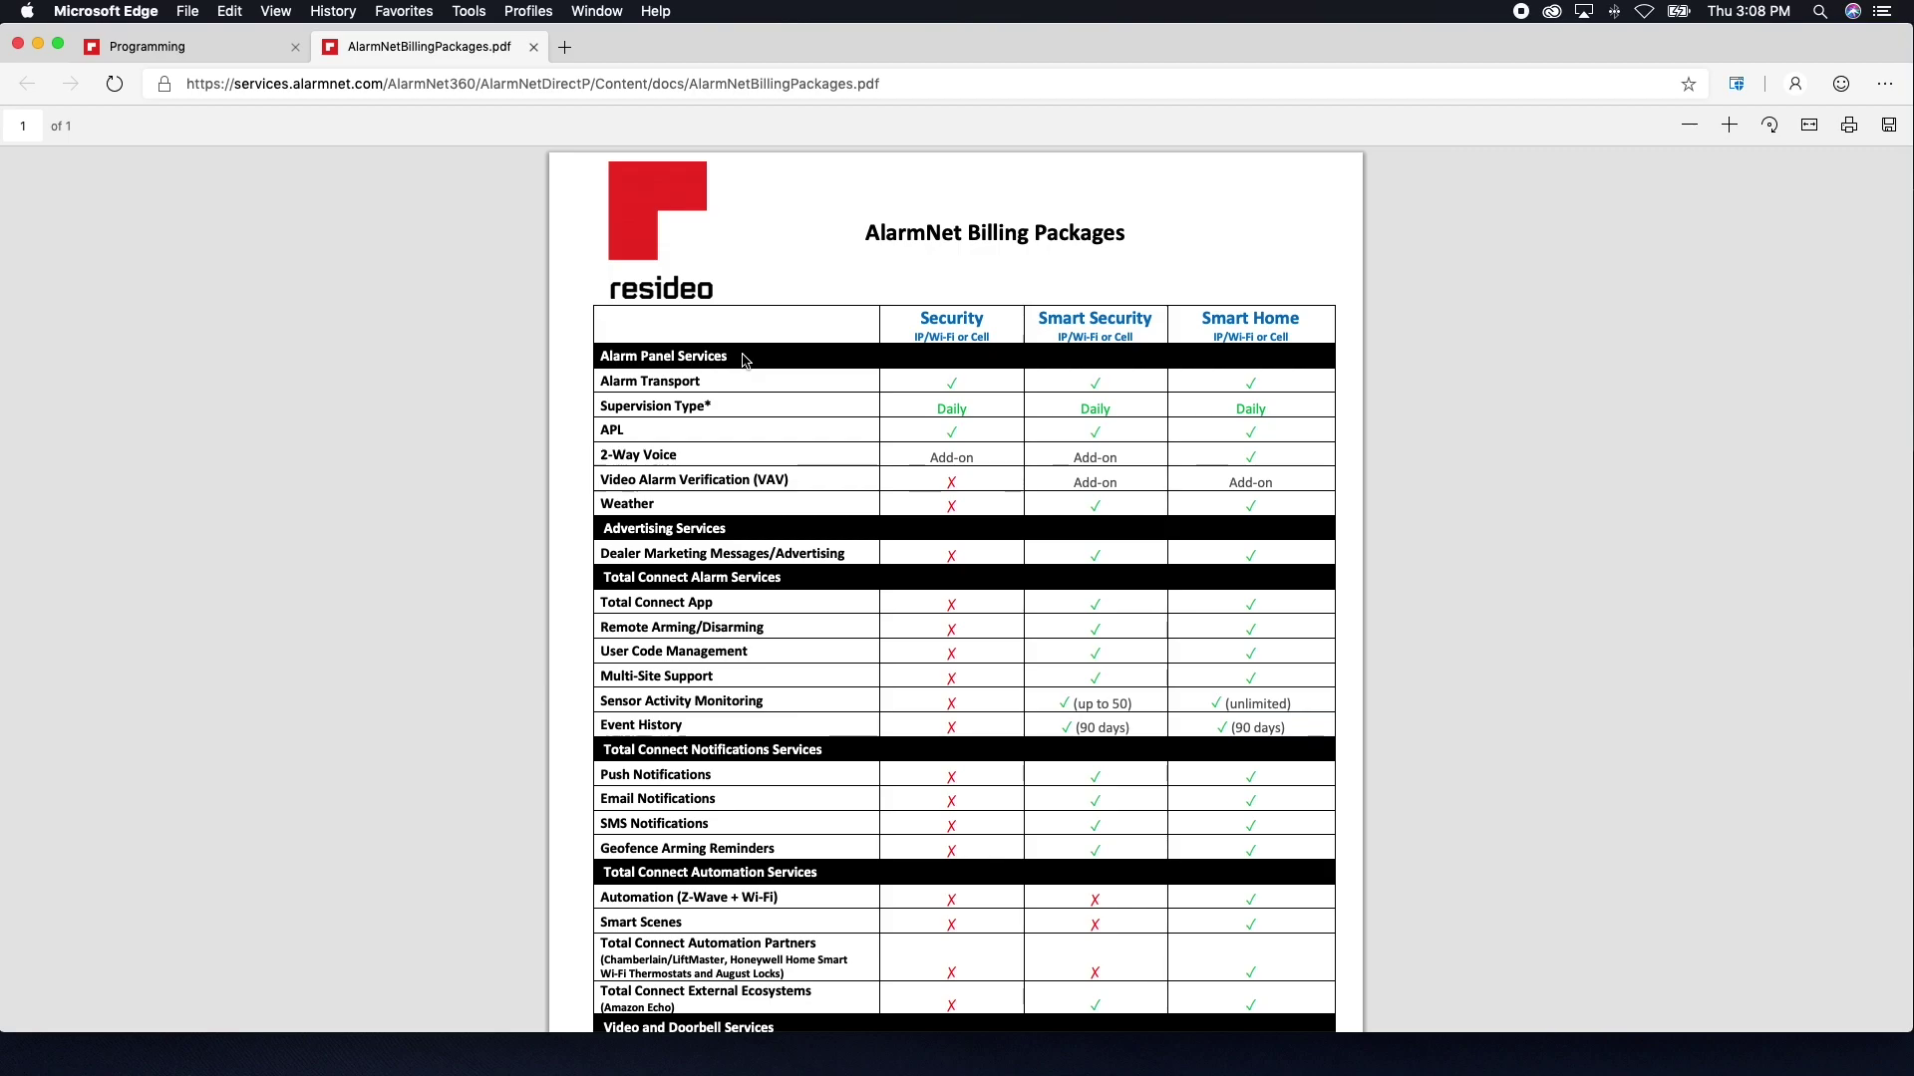
pyautogui.scroll(-4, 742, 361)
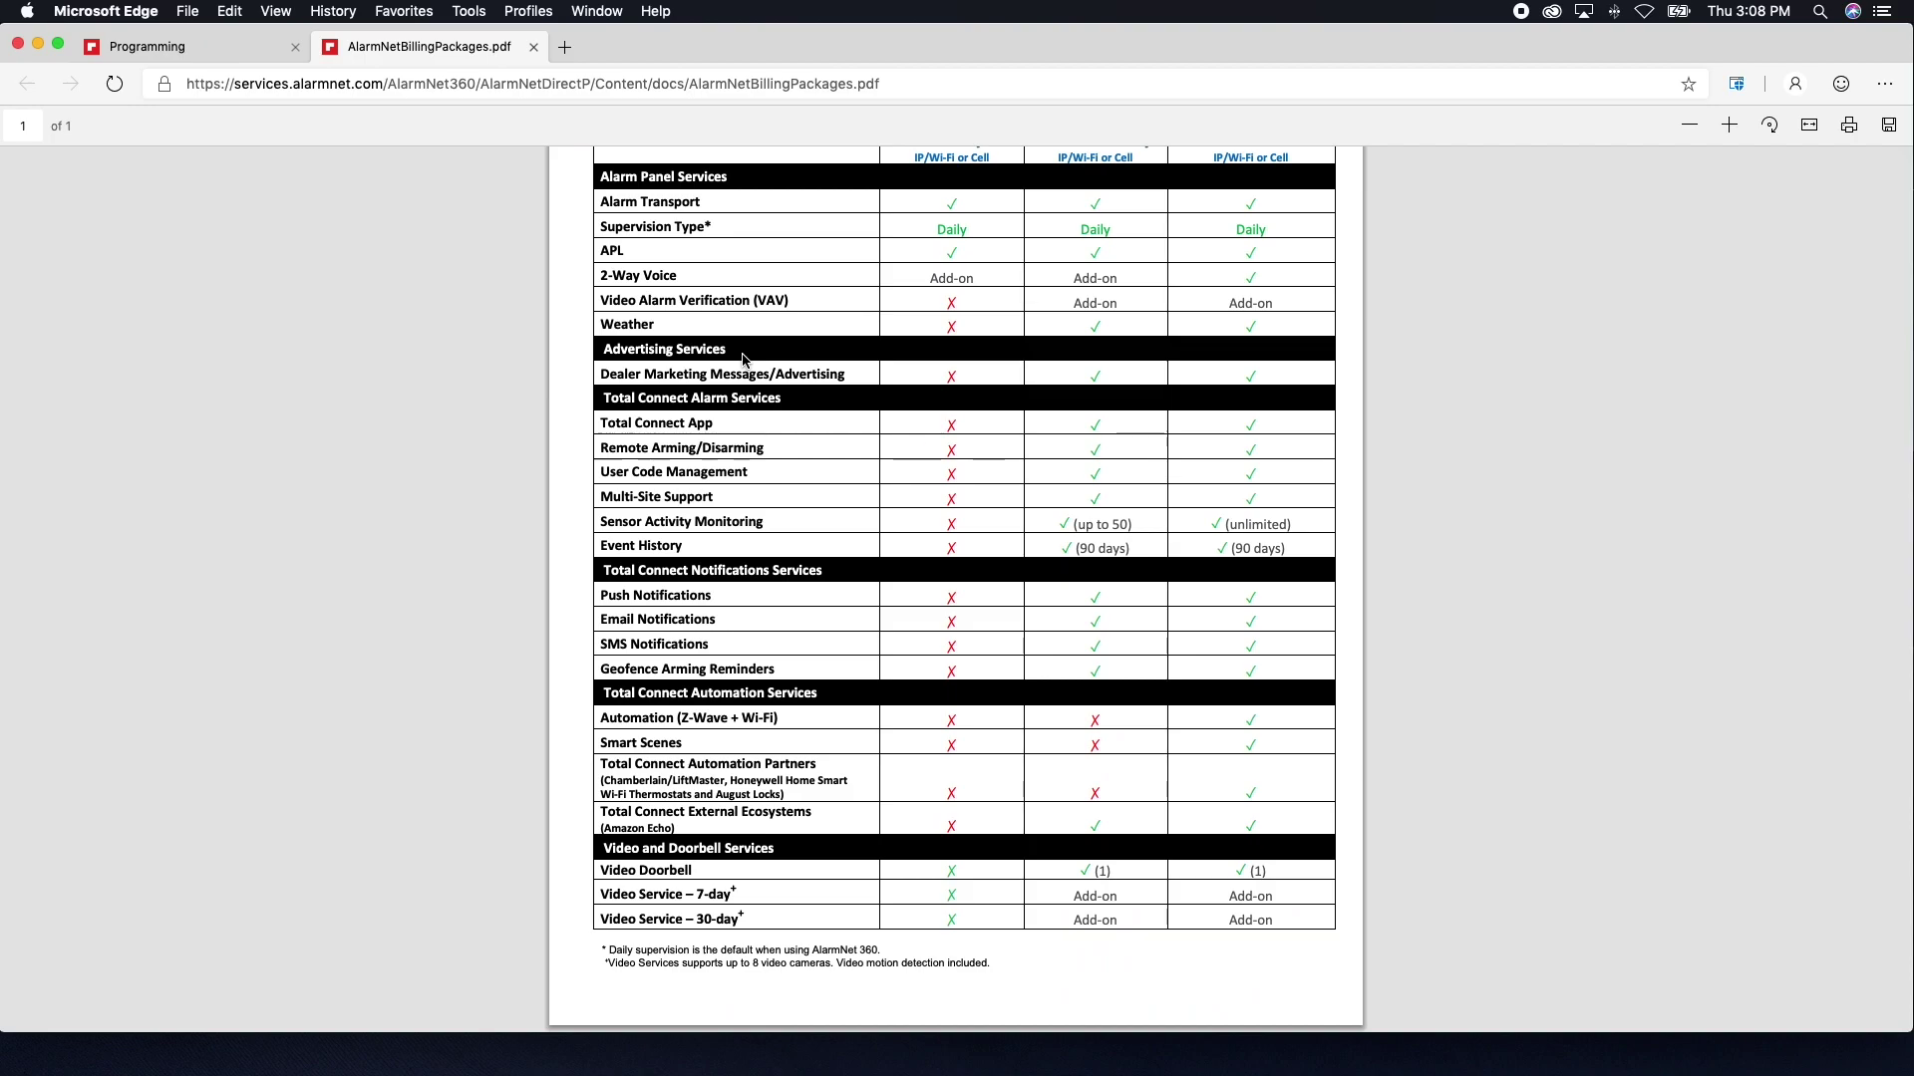
pyautogui.scroll(4, 743, 360)
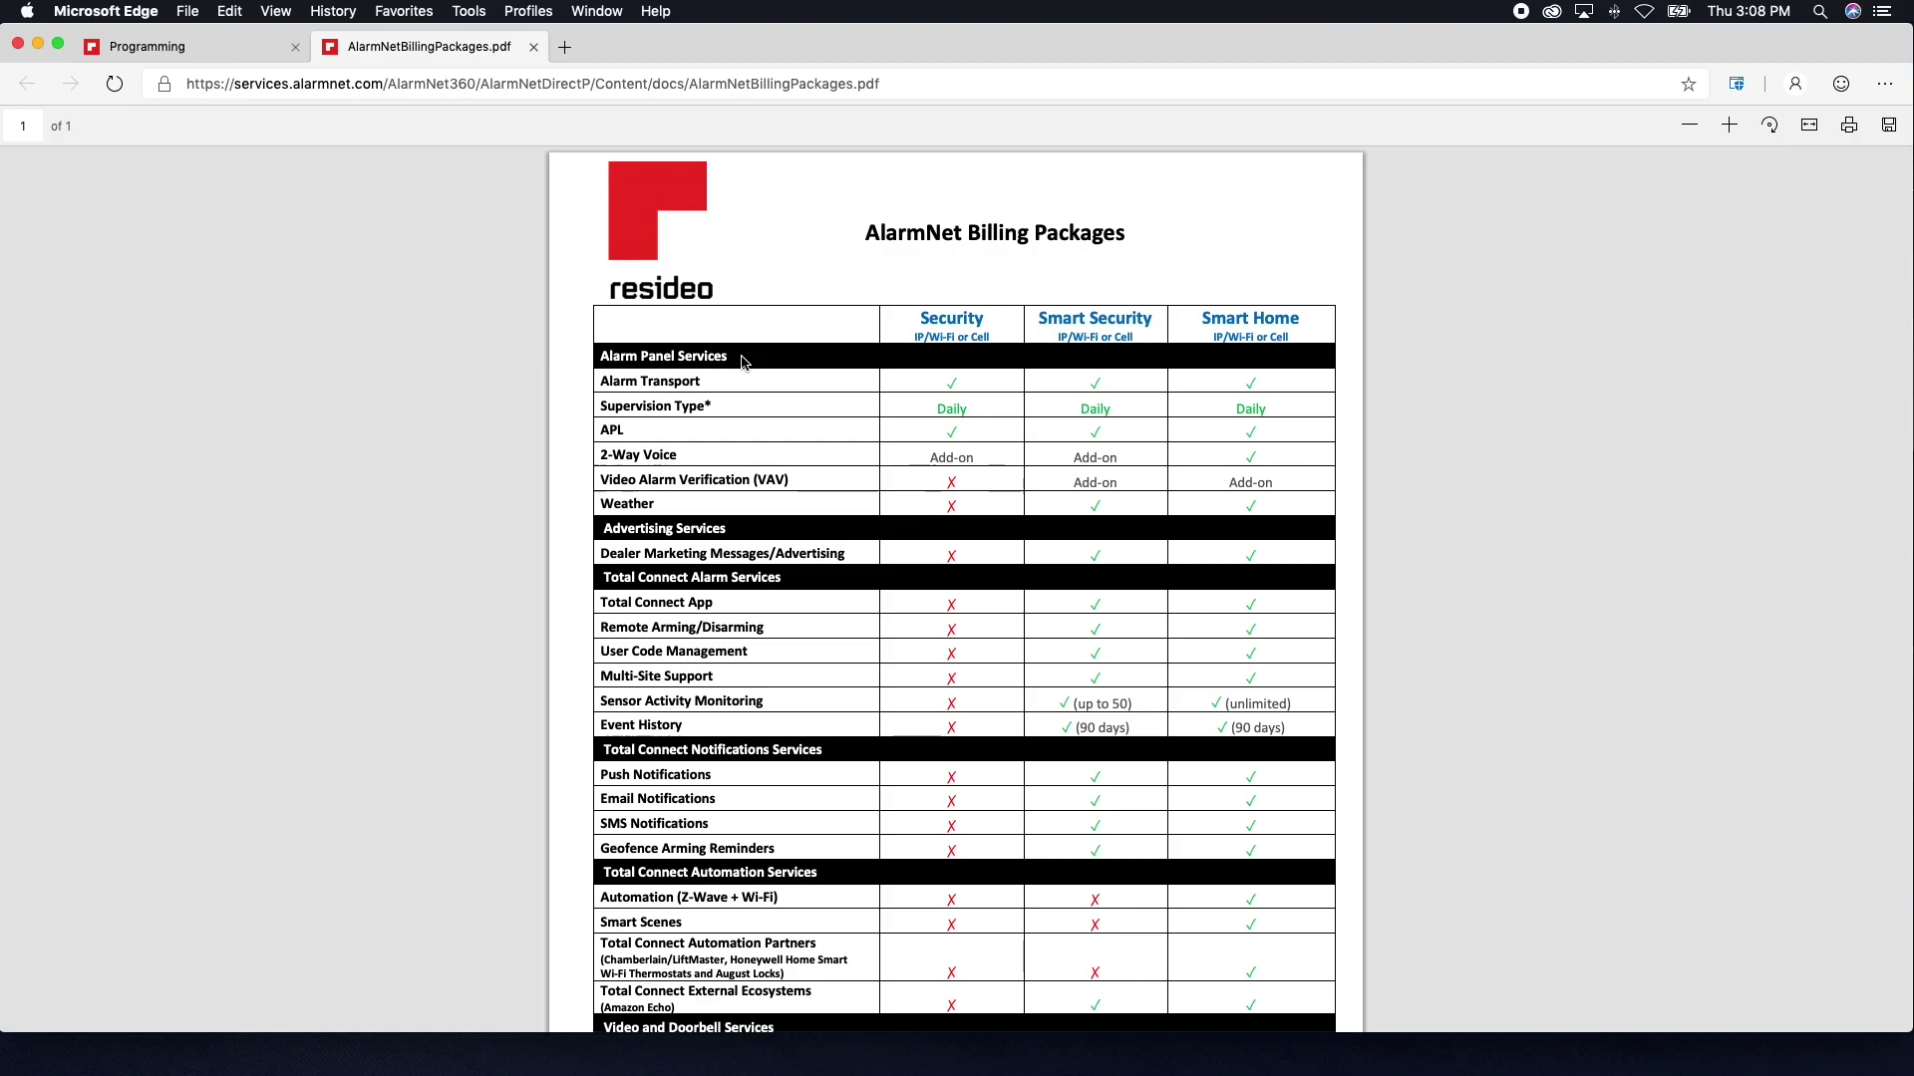
# - Close the billing PDF and assign the Smart Home package to the account
pyautogui.click(533, 47)
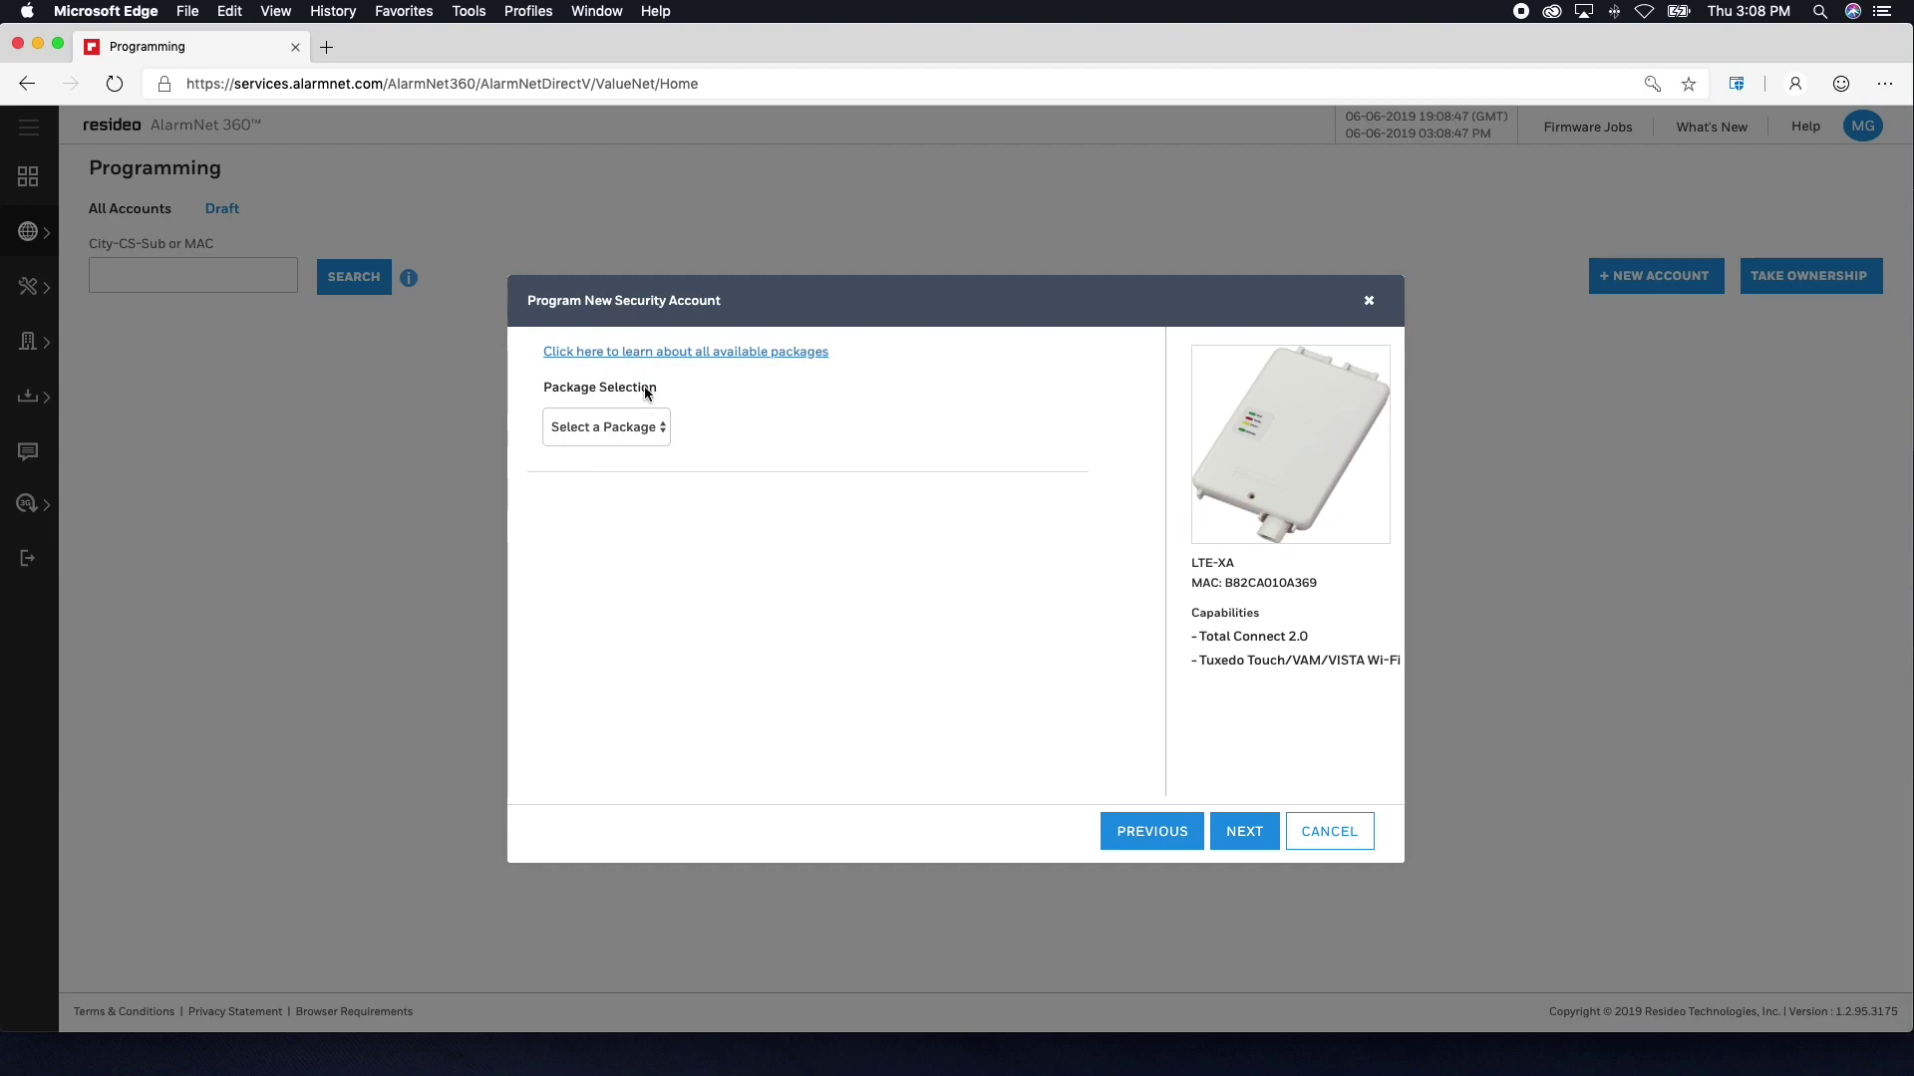
pyautogui.click(662, 433)
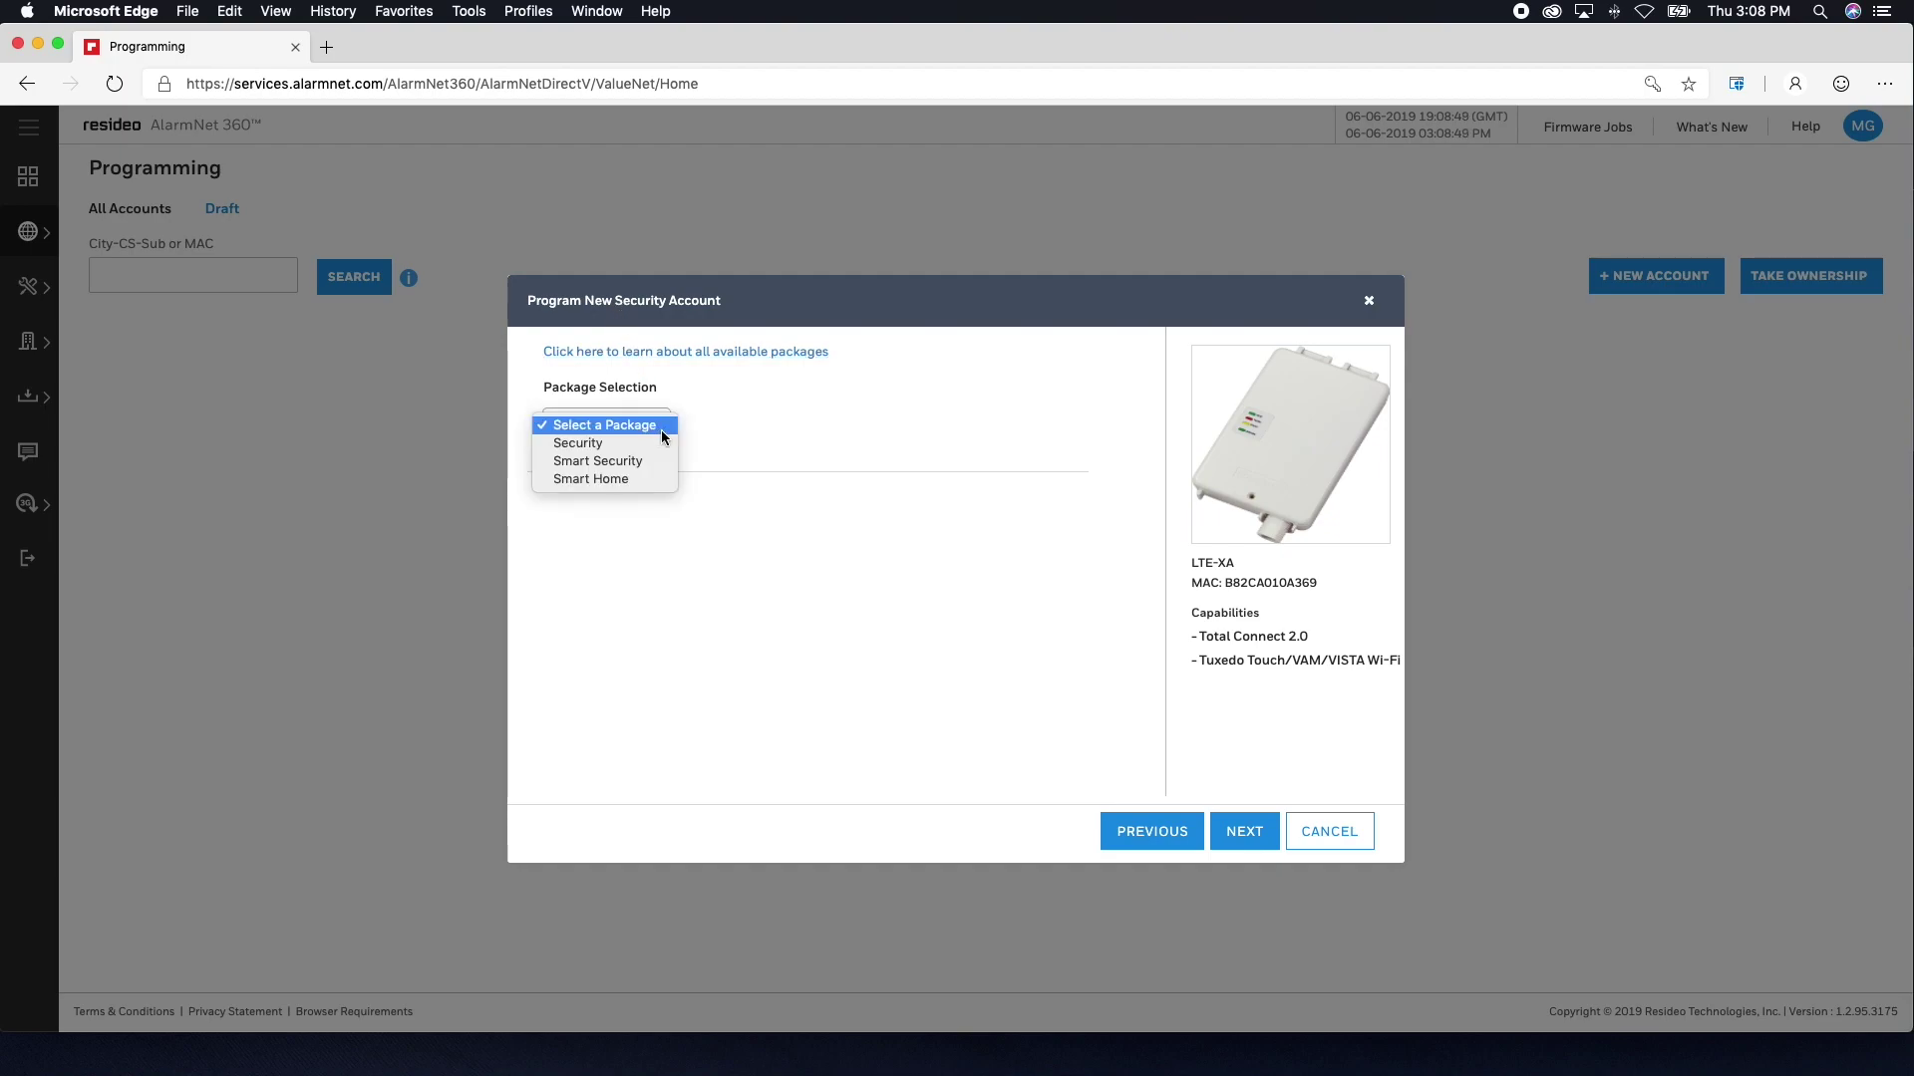
pyautogui.click(658, 480)
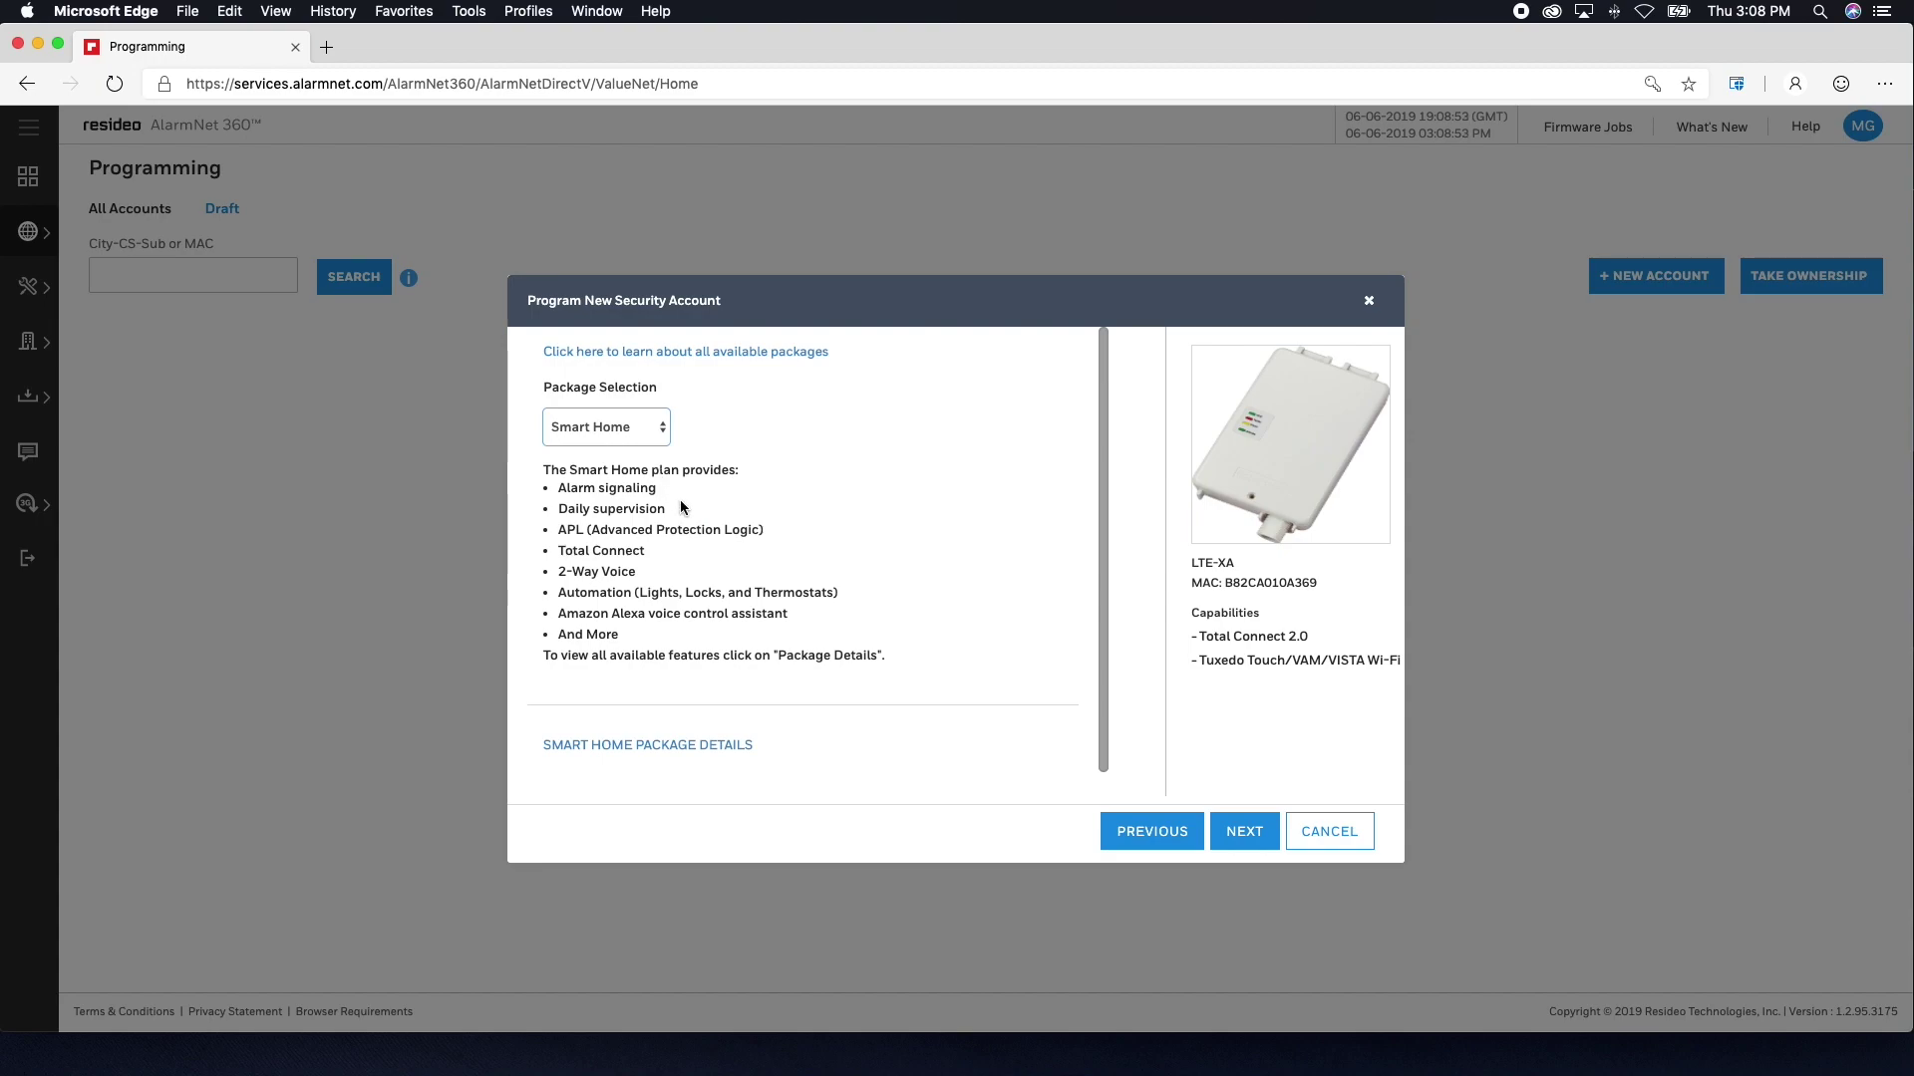
pyautogui.click(1232, 827)
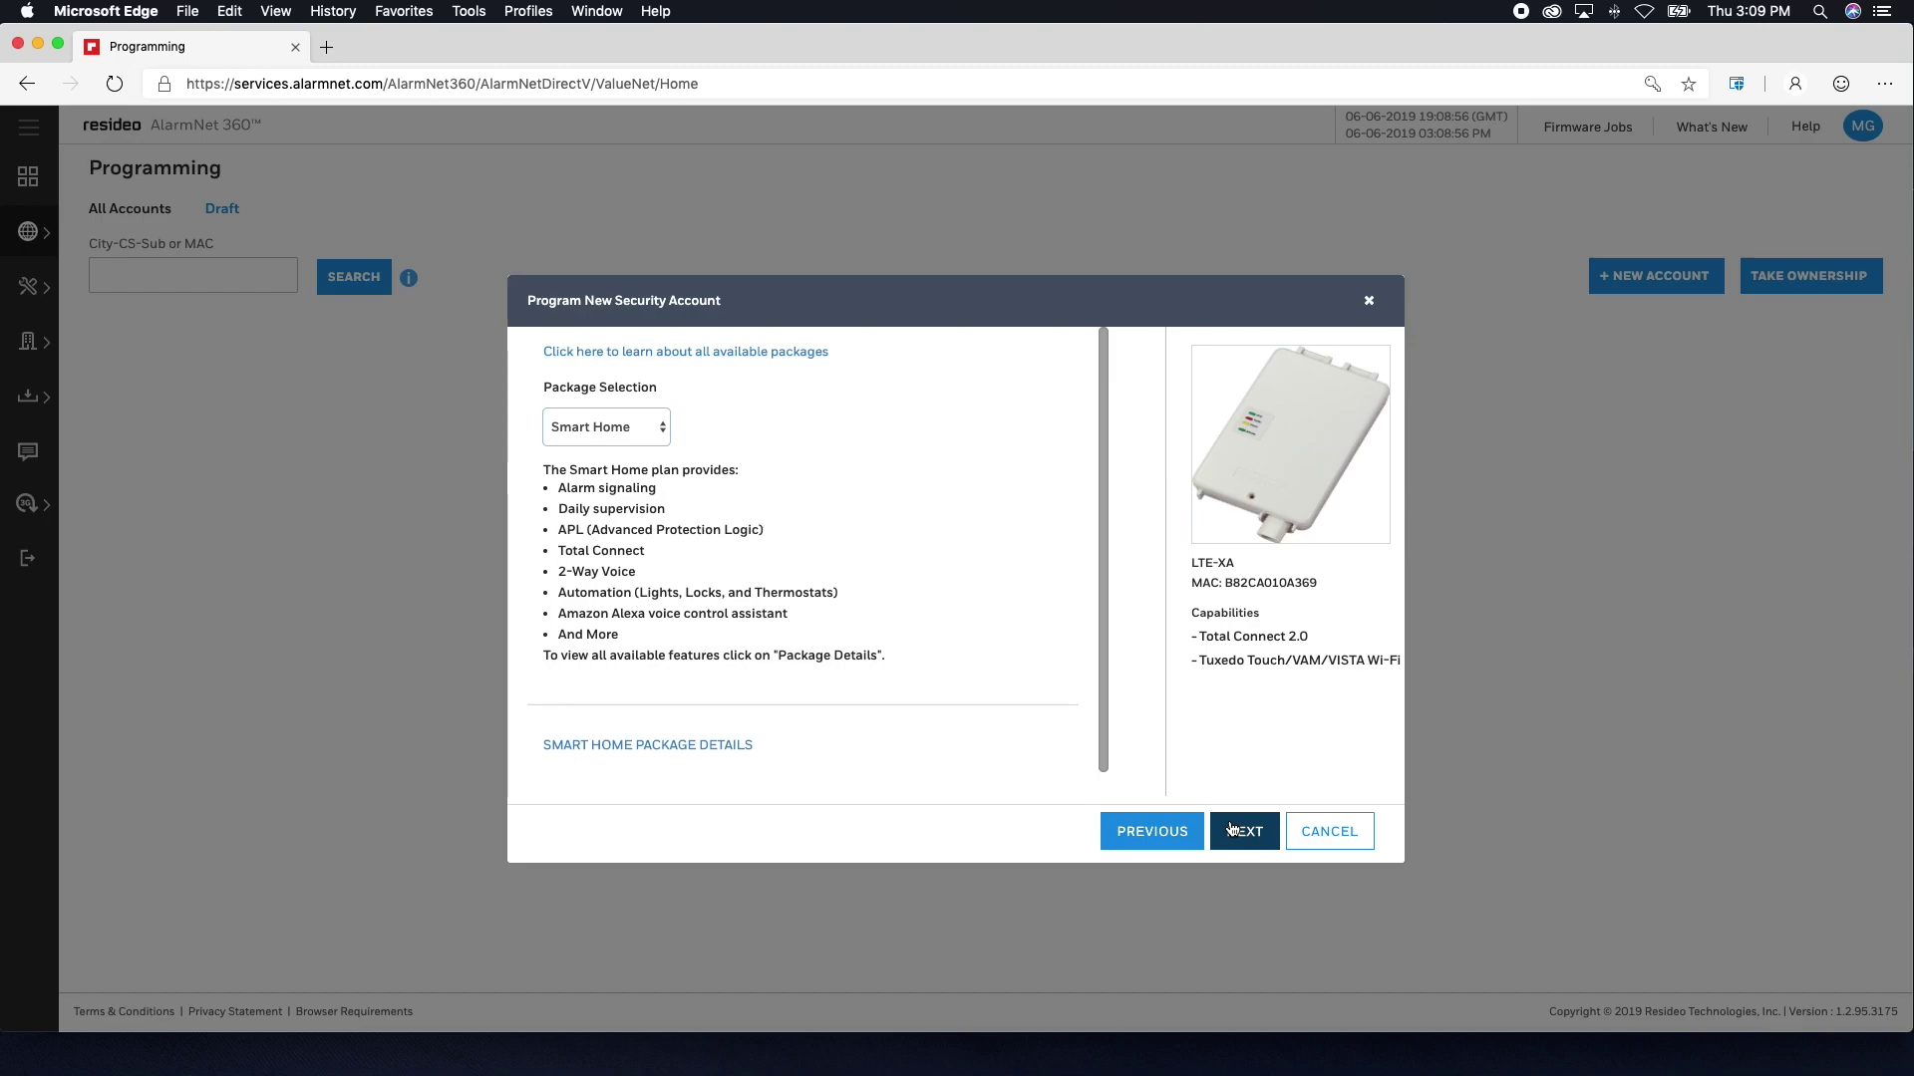
pyautogui.click(1233, 830)
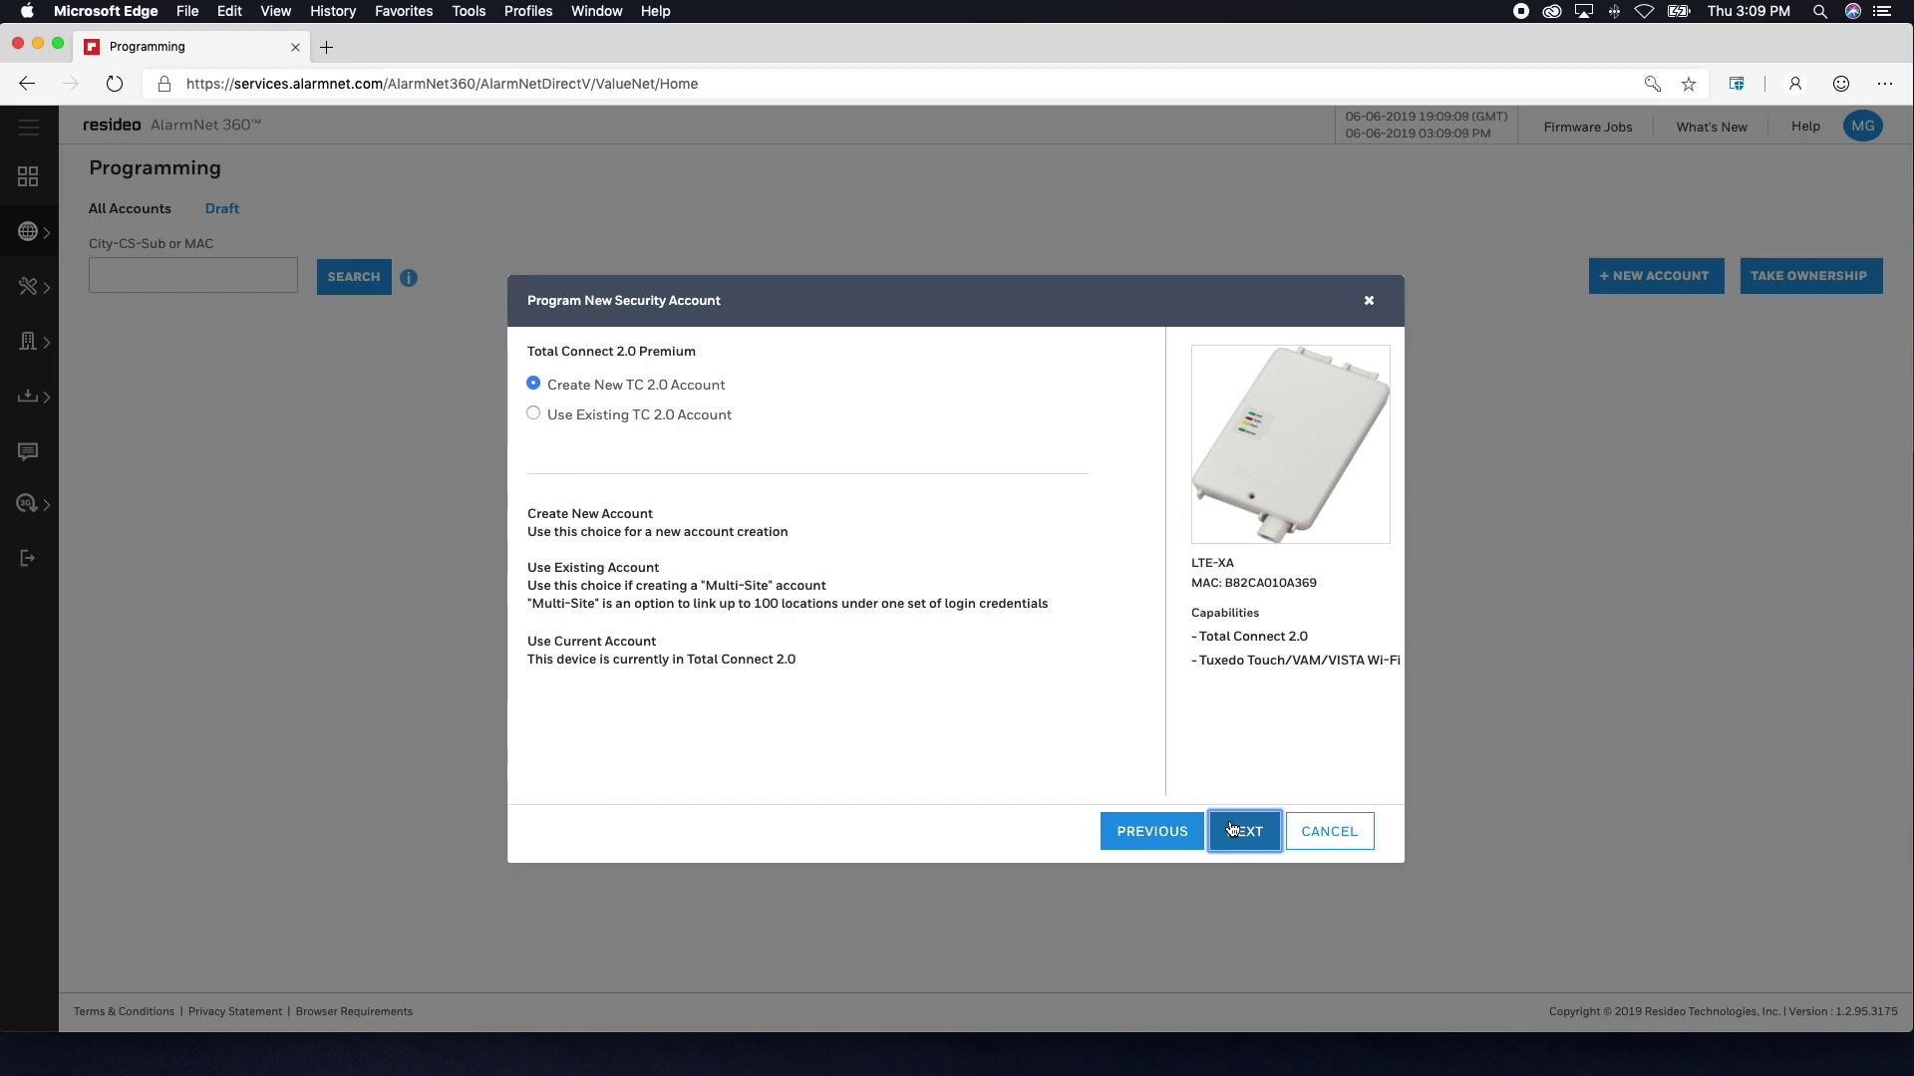
# - Create a new TC 2.0 account with a username, e-mail address and location name 'Home'
pyautogui.click(1233, 829)
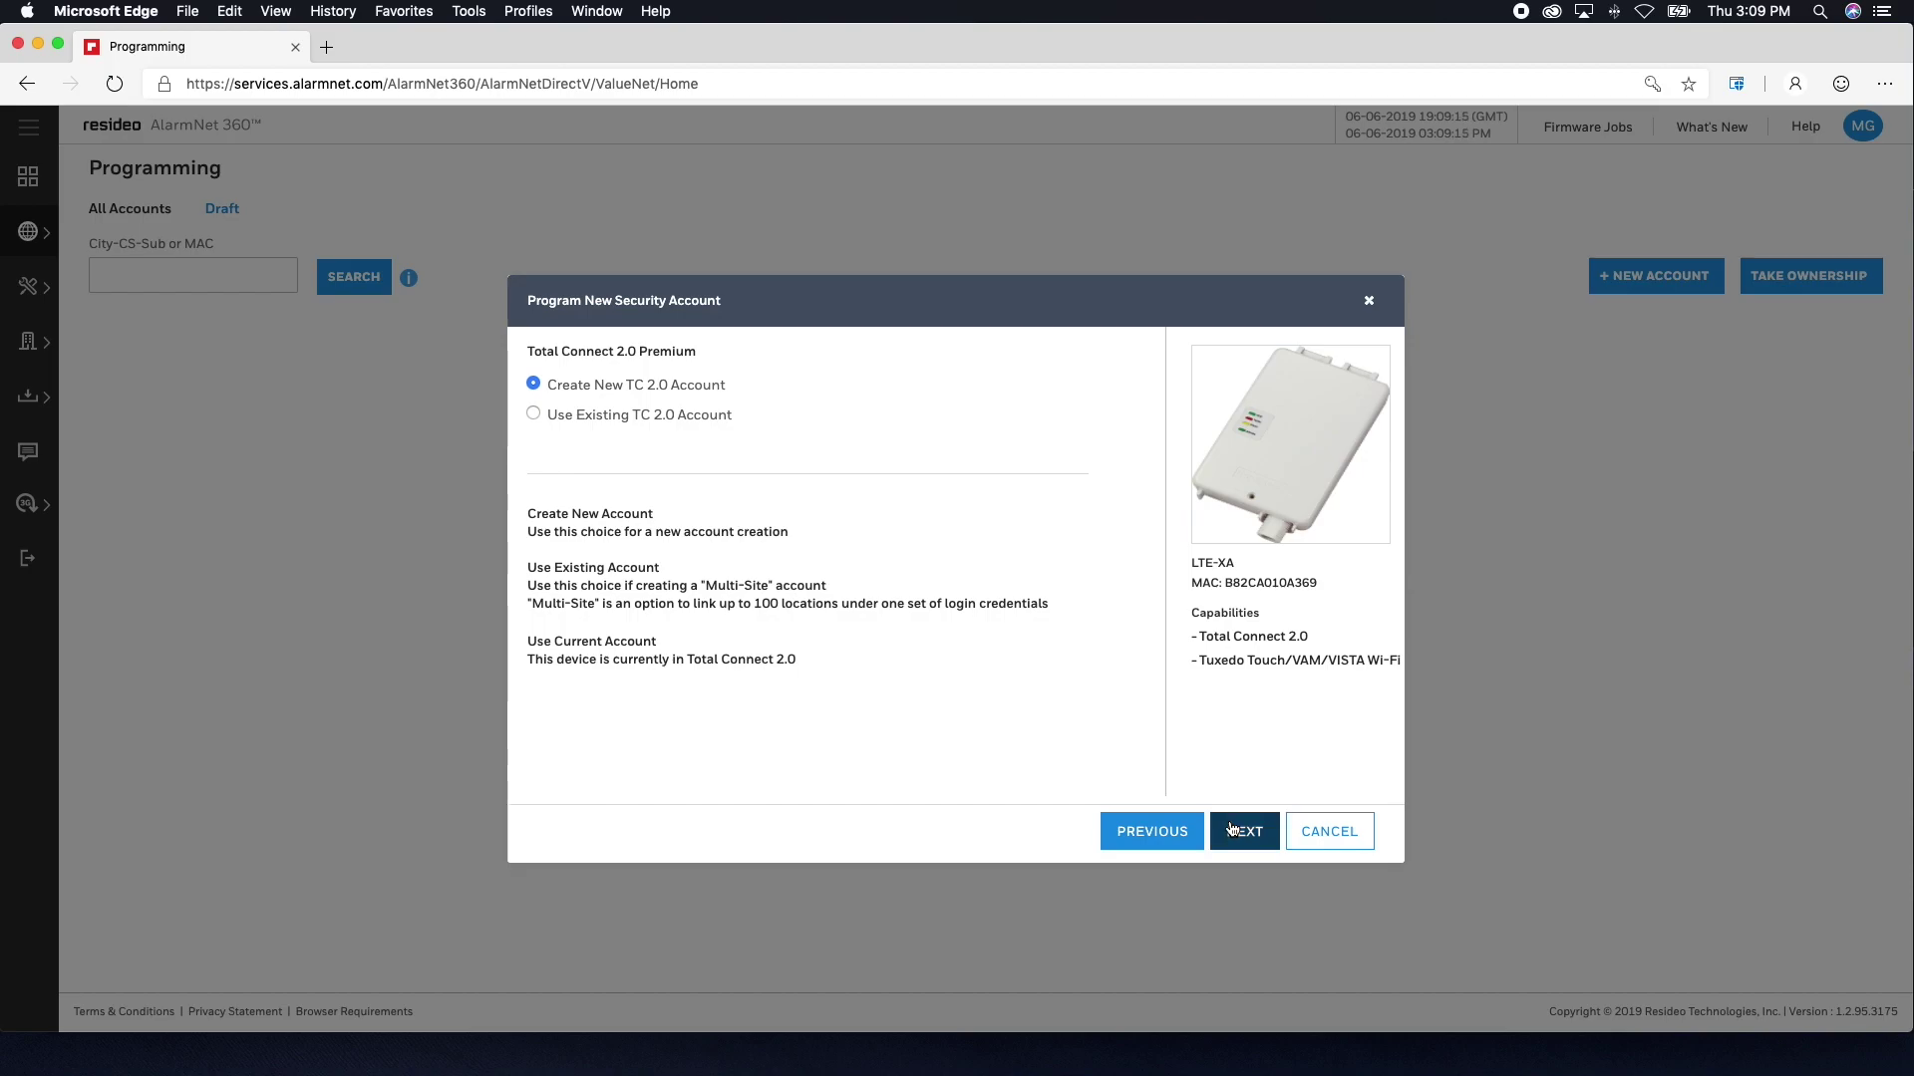
pyautogui.write('ideosupport')
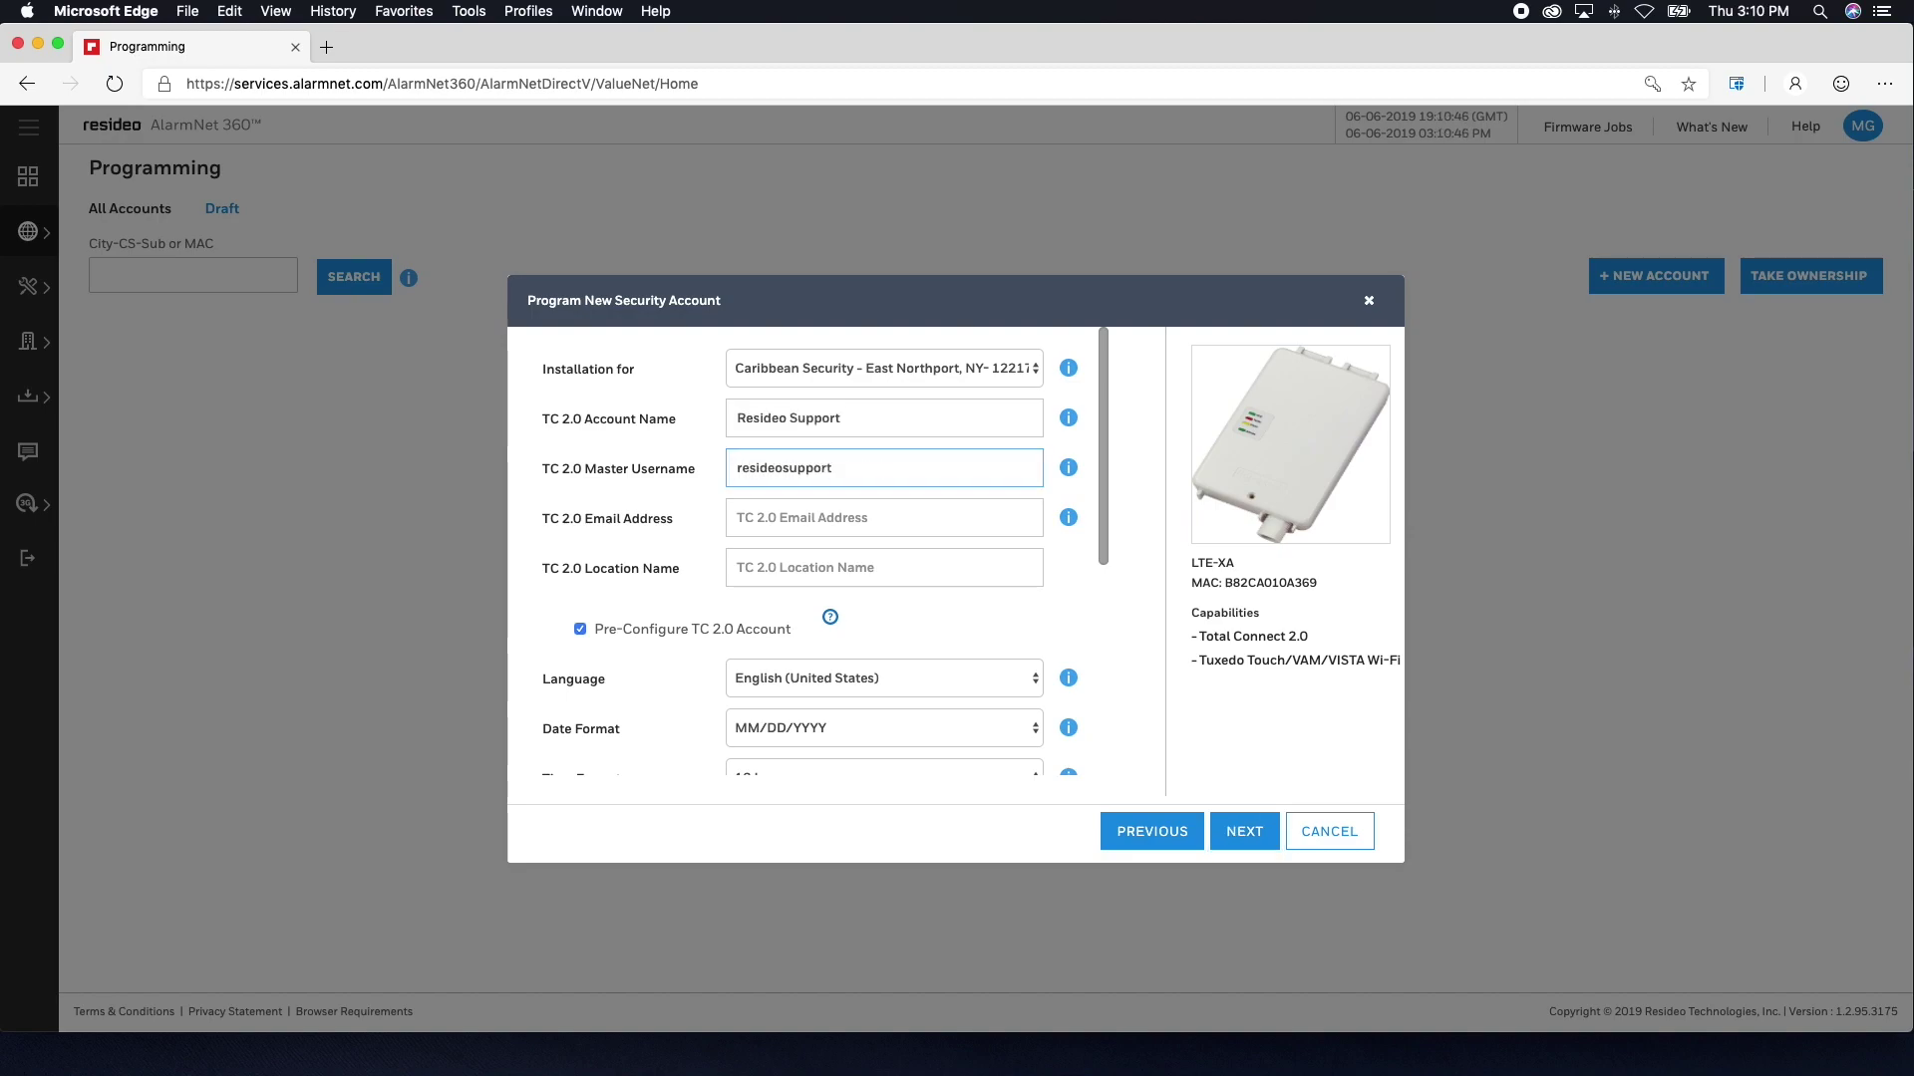
pyautogui.press('Tab')
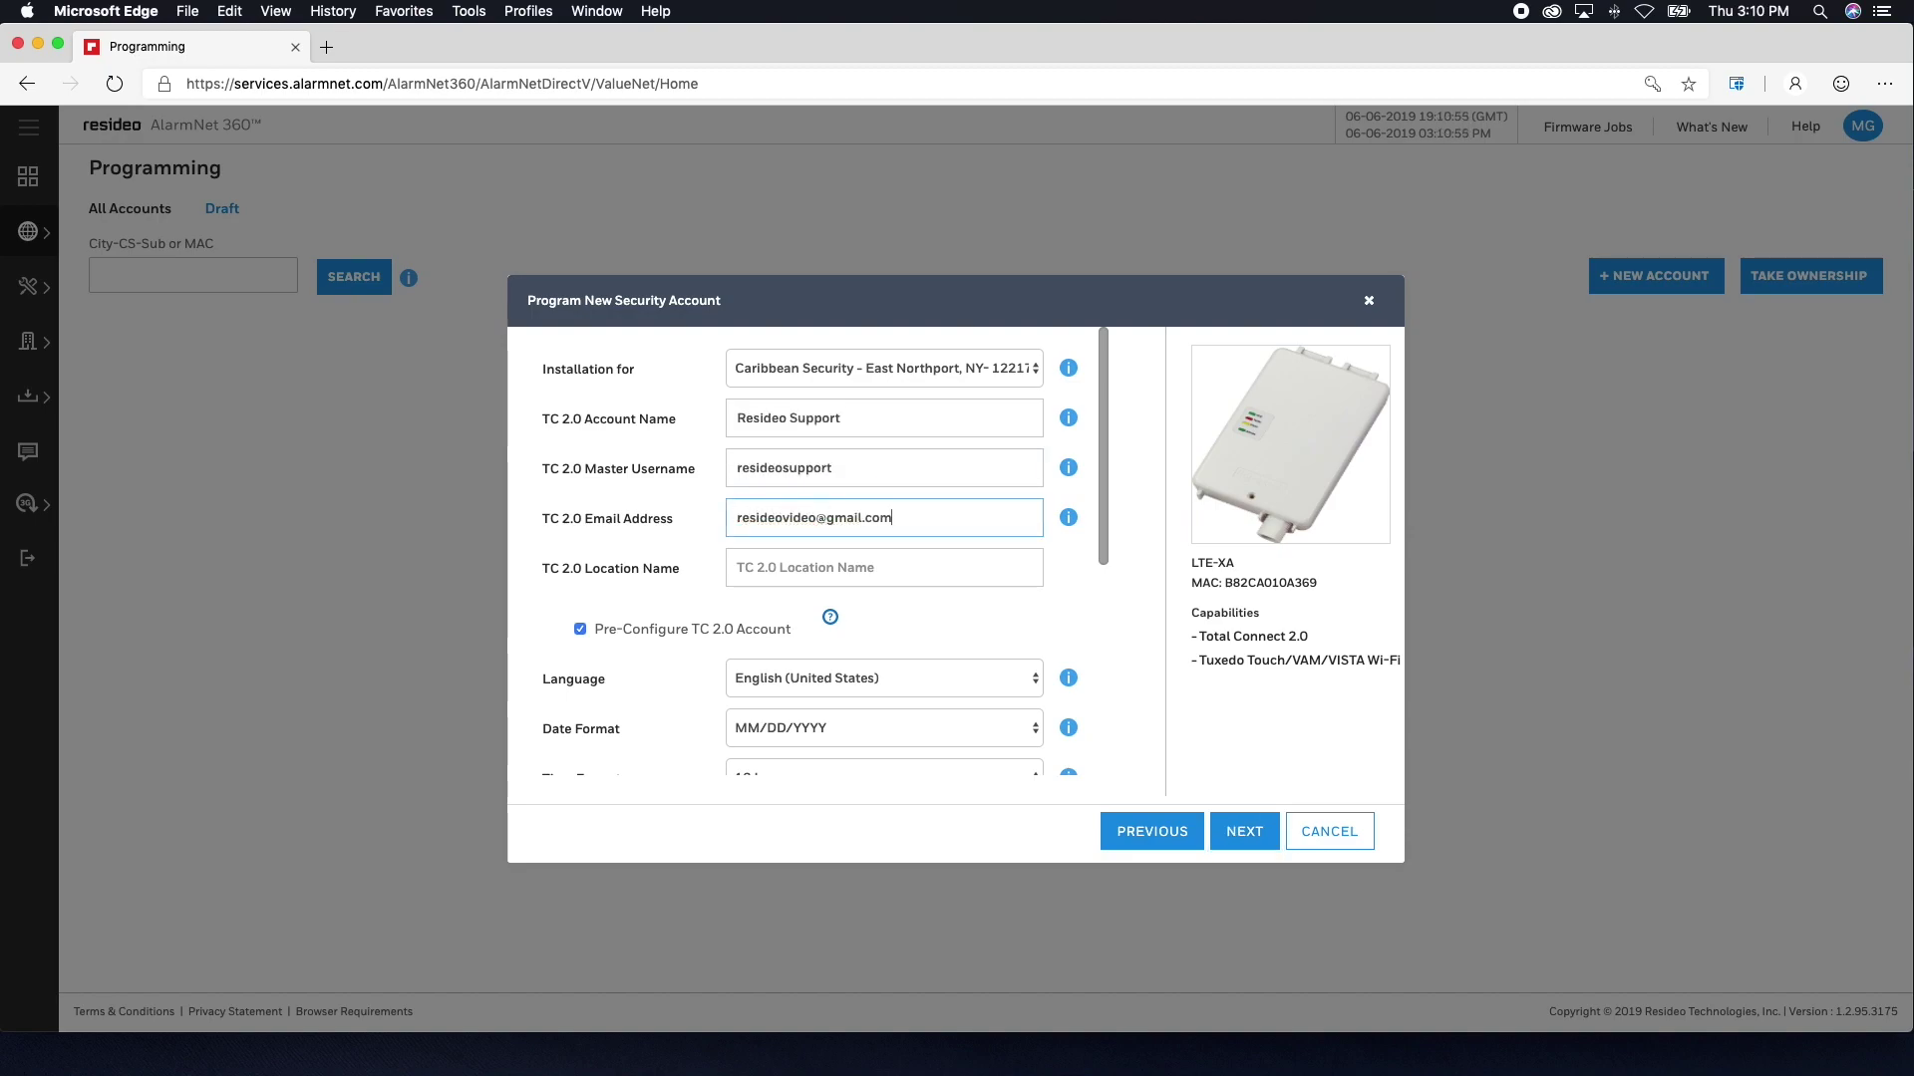
pyautogui.press('Tab')
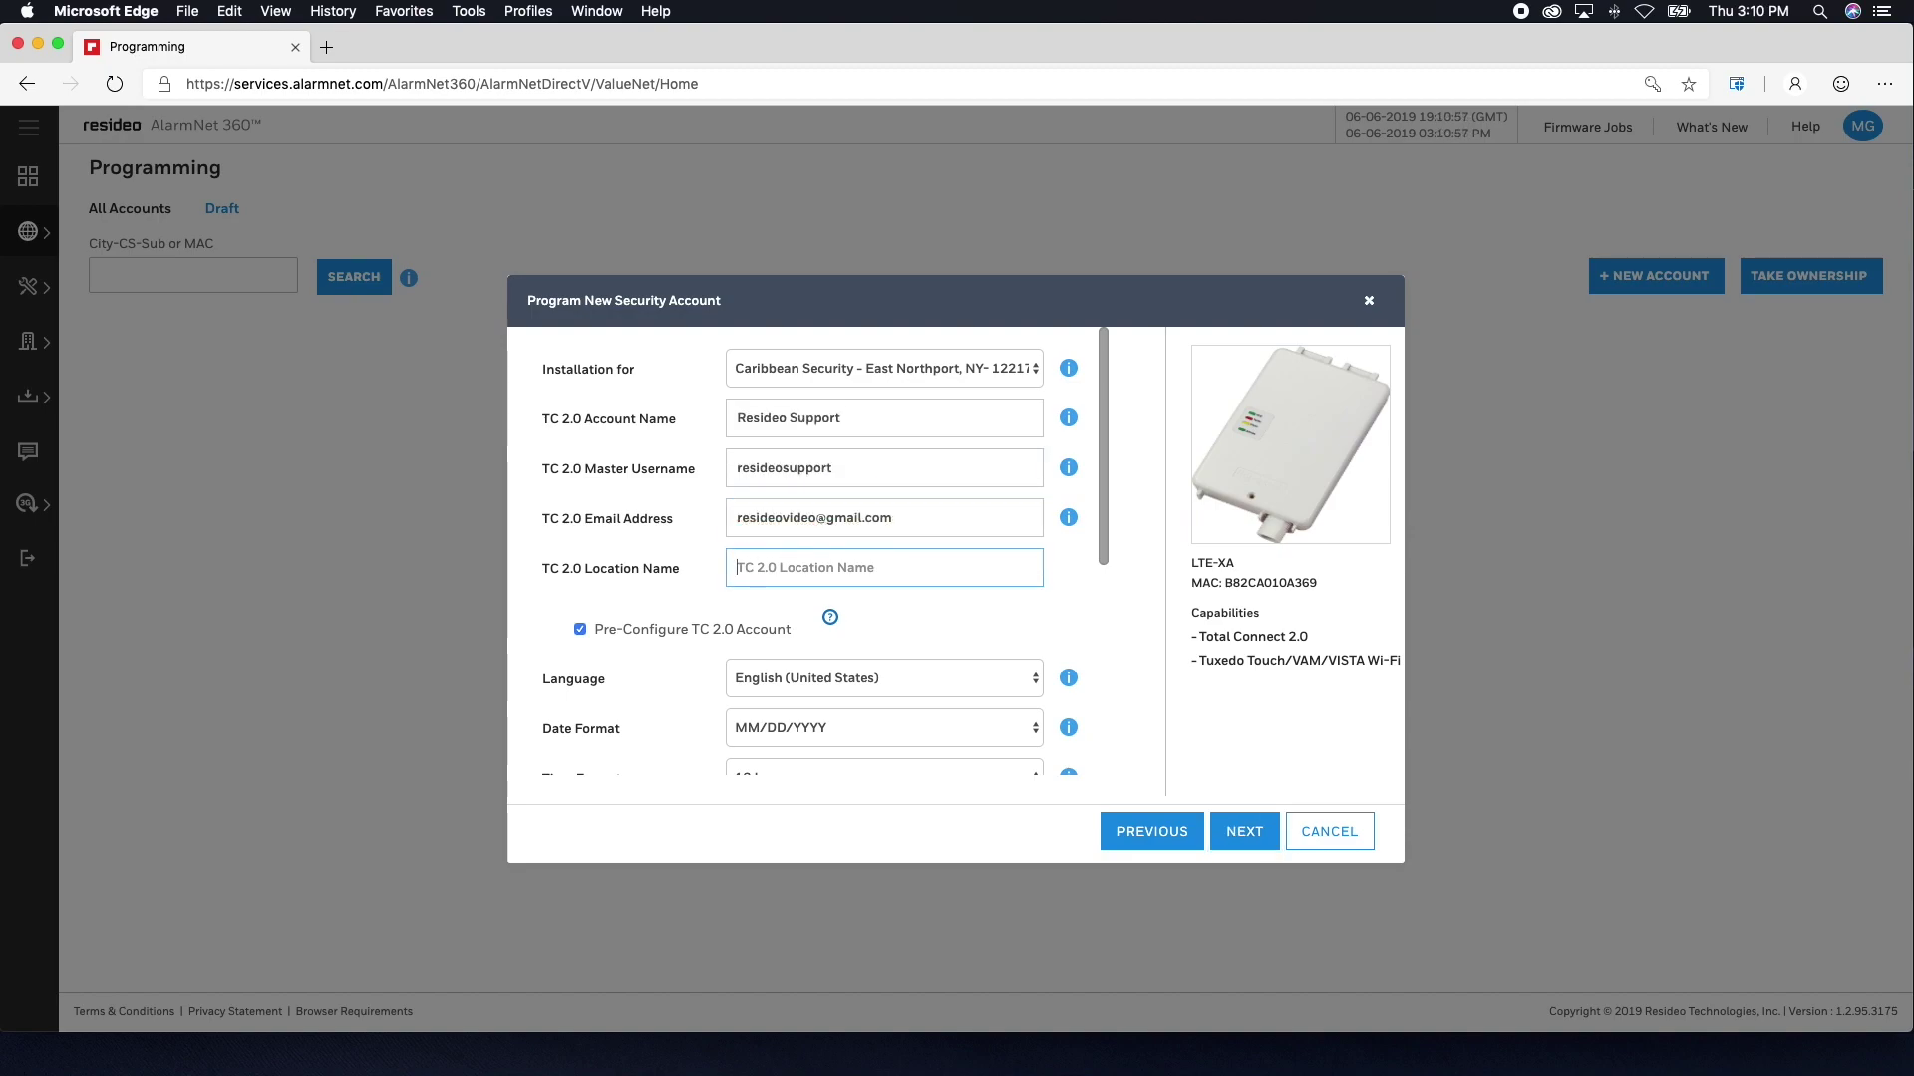
pyautogui.write('Home')
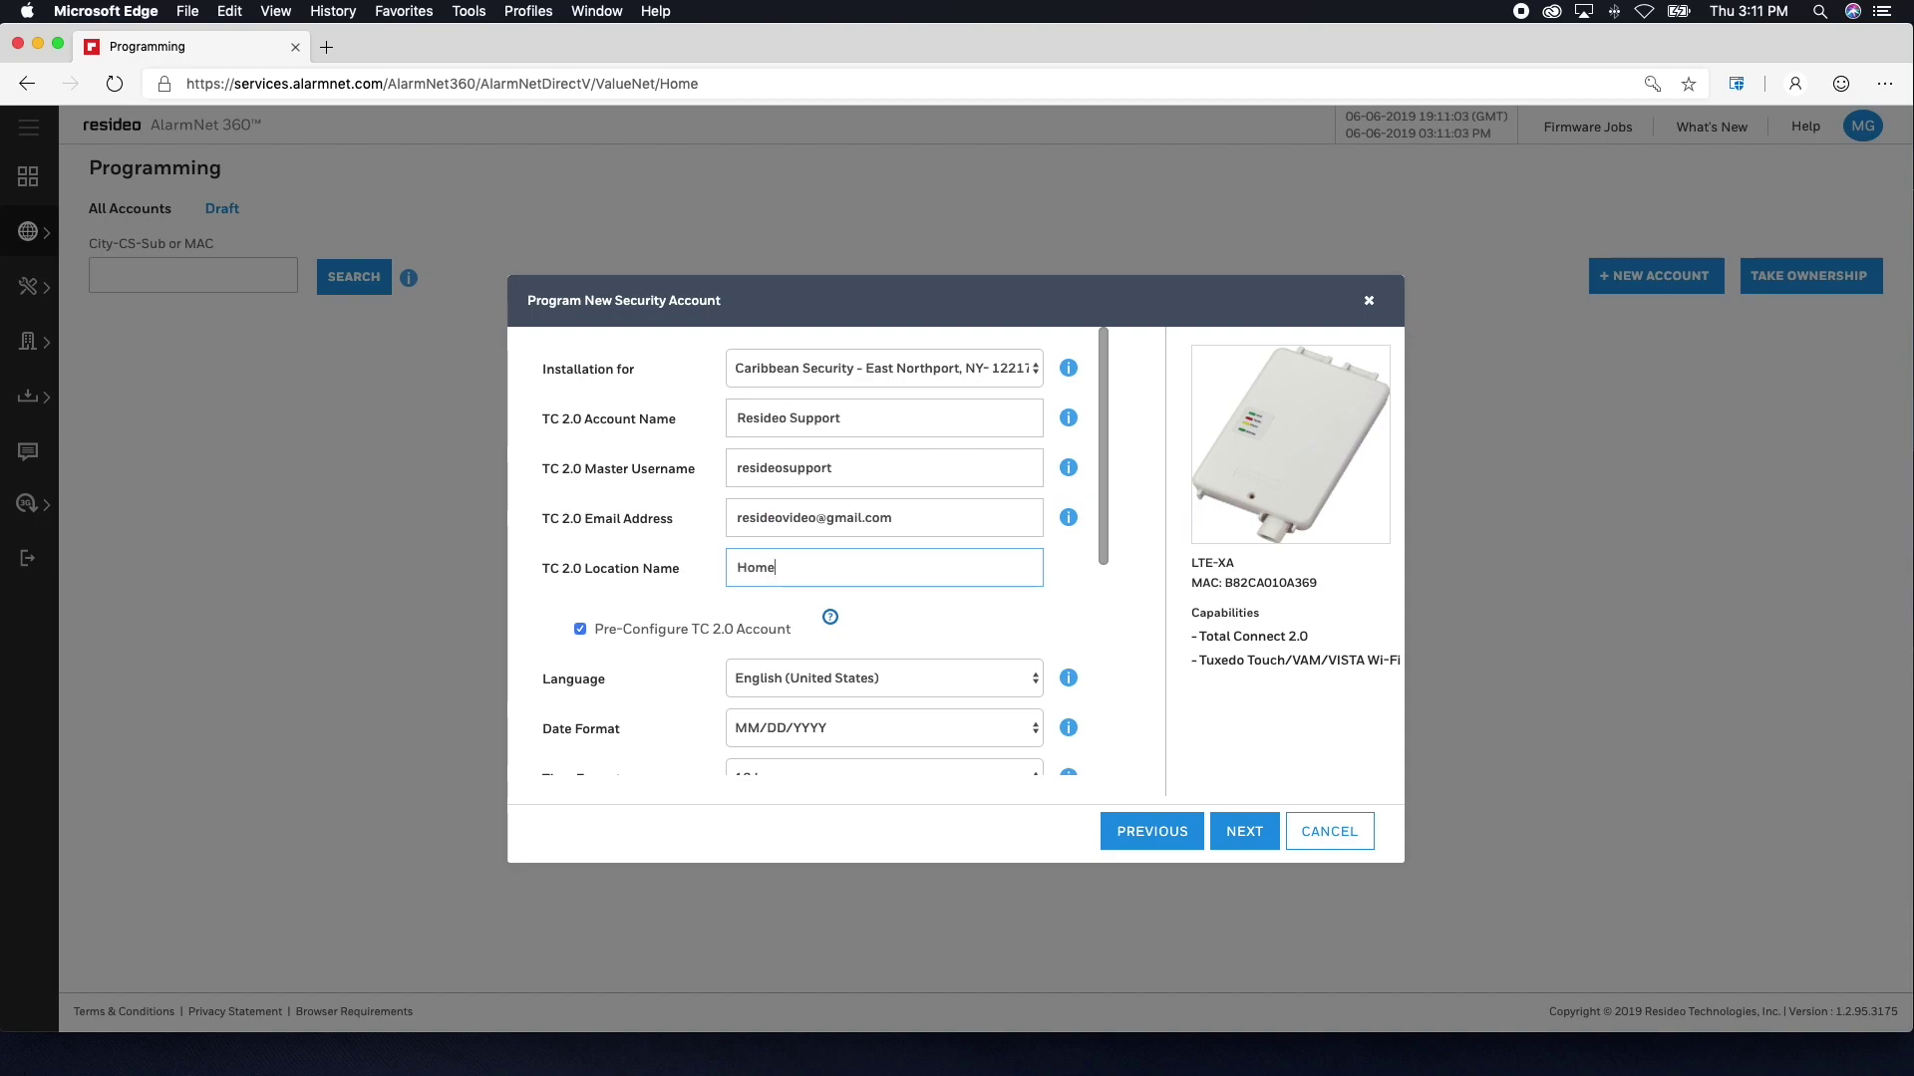
pyautogui.scroll(-3, 926, 590)
pyautogui.scroll(-2, 927, 590)
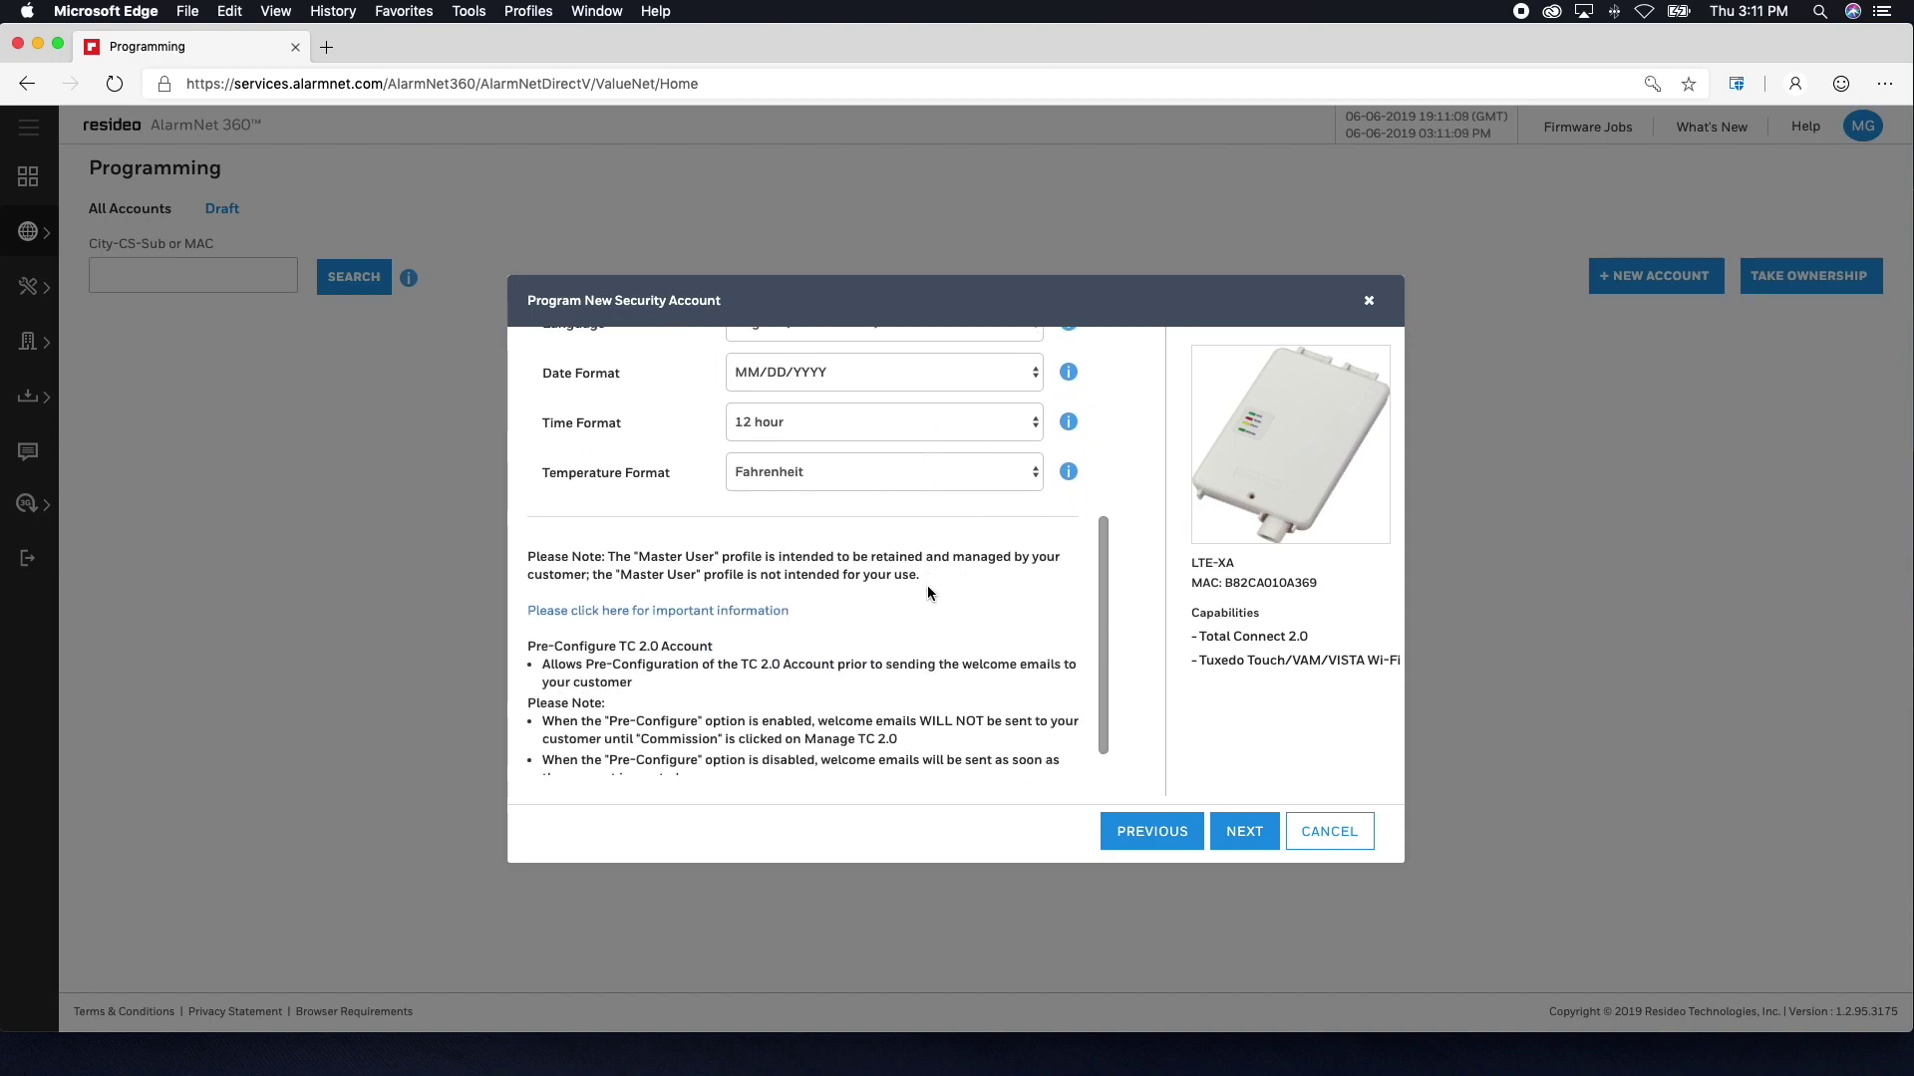
pyautogui.click(1217, 830)
# - Enter postal code 40299 and choose the VISTA Wi-Fi Svcs automation service plan
pyautogui.write('40299')
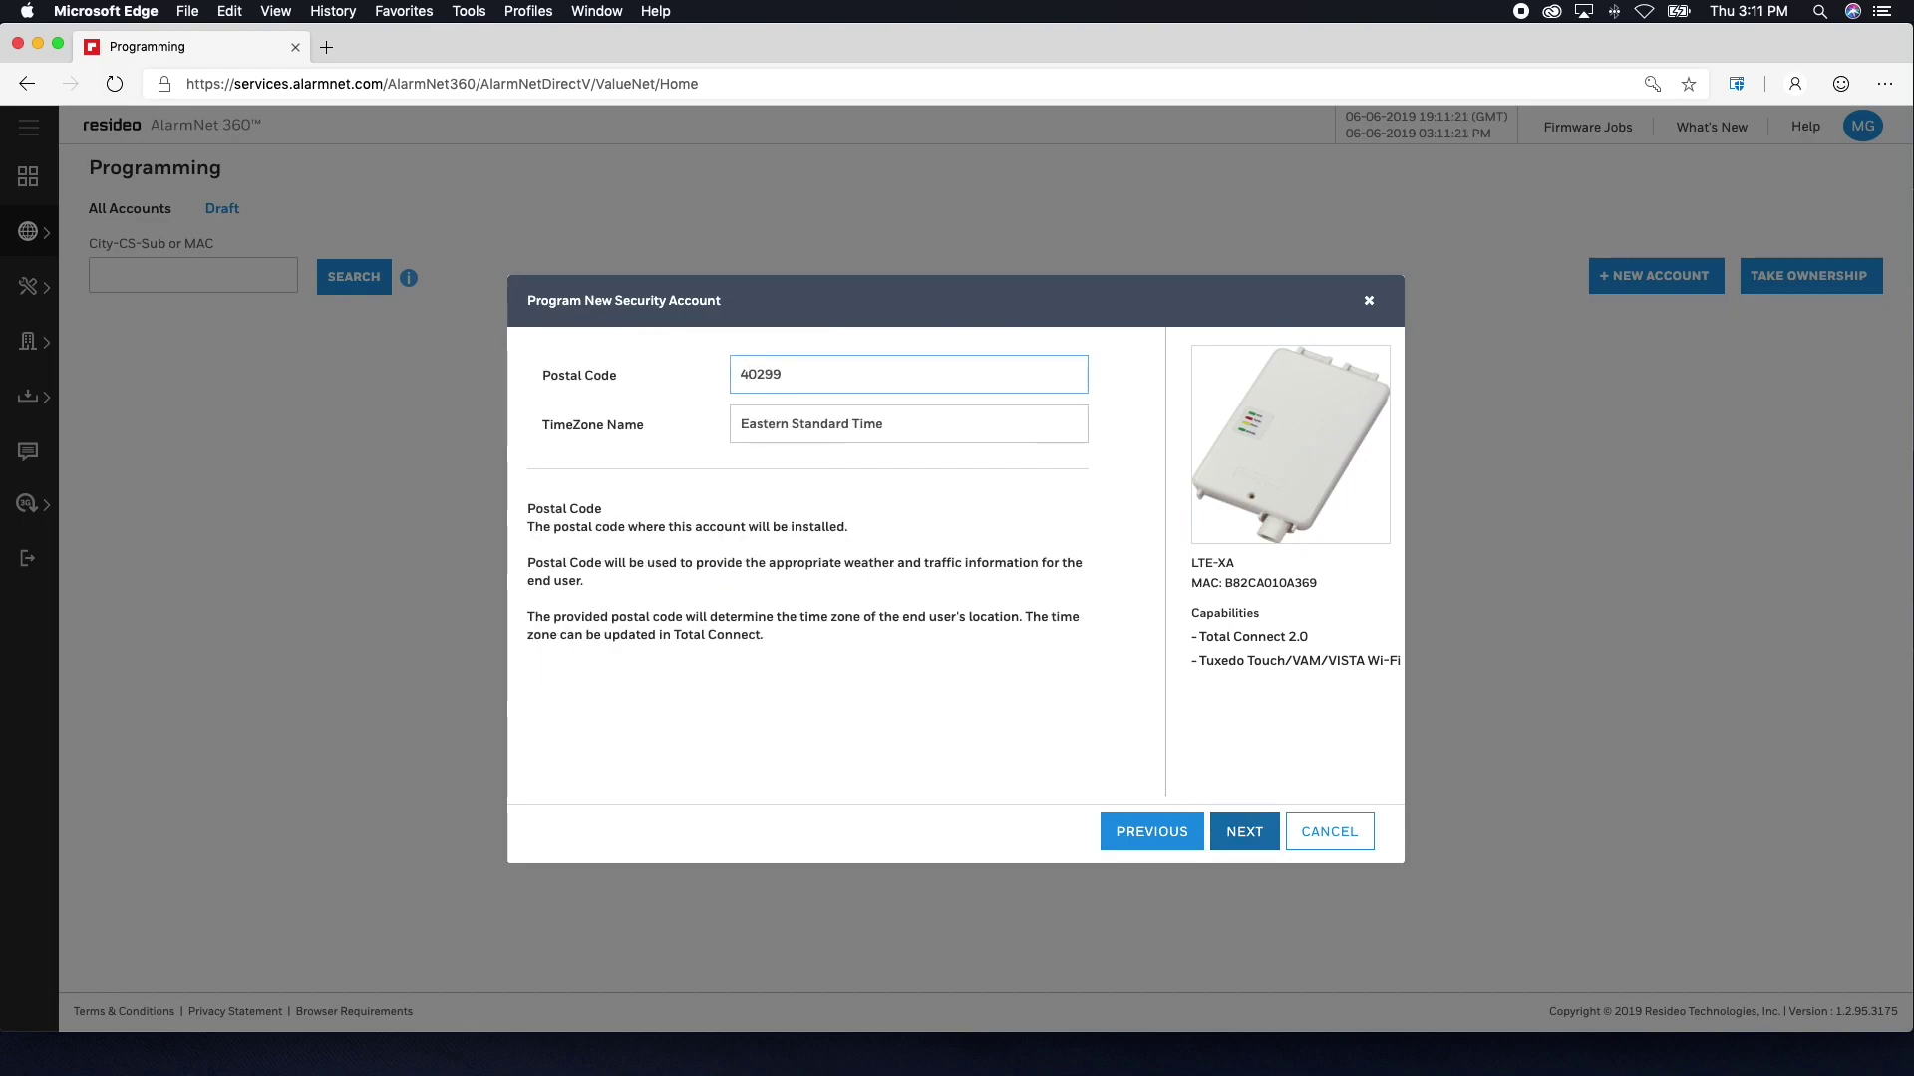
pyautogui.click(1258, 839)
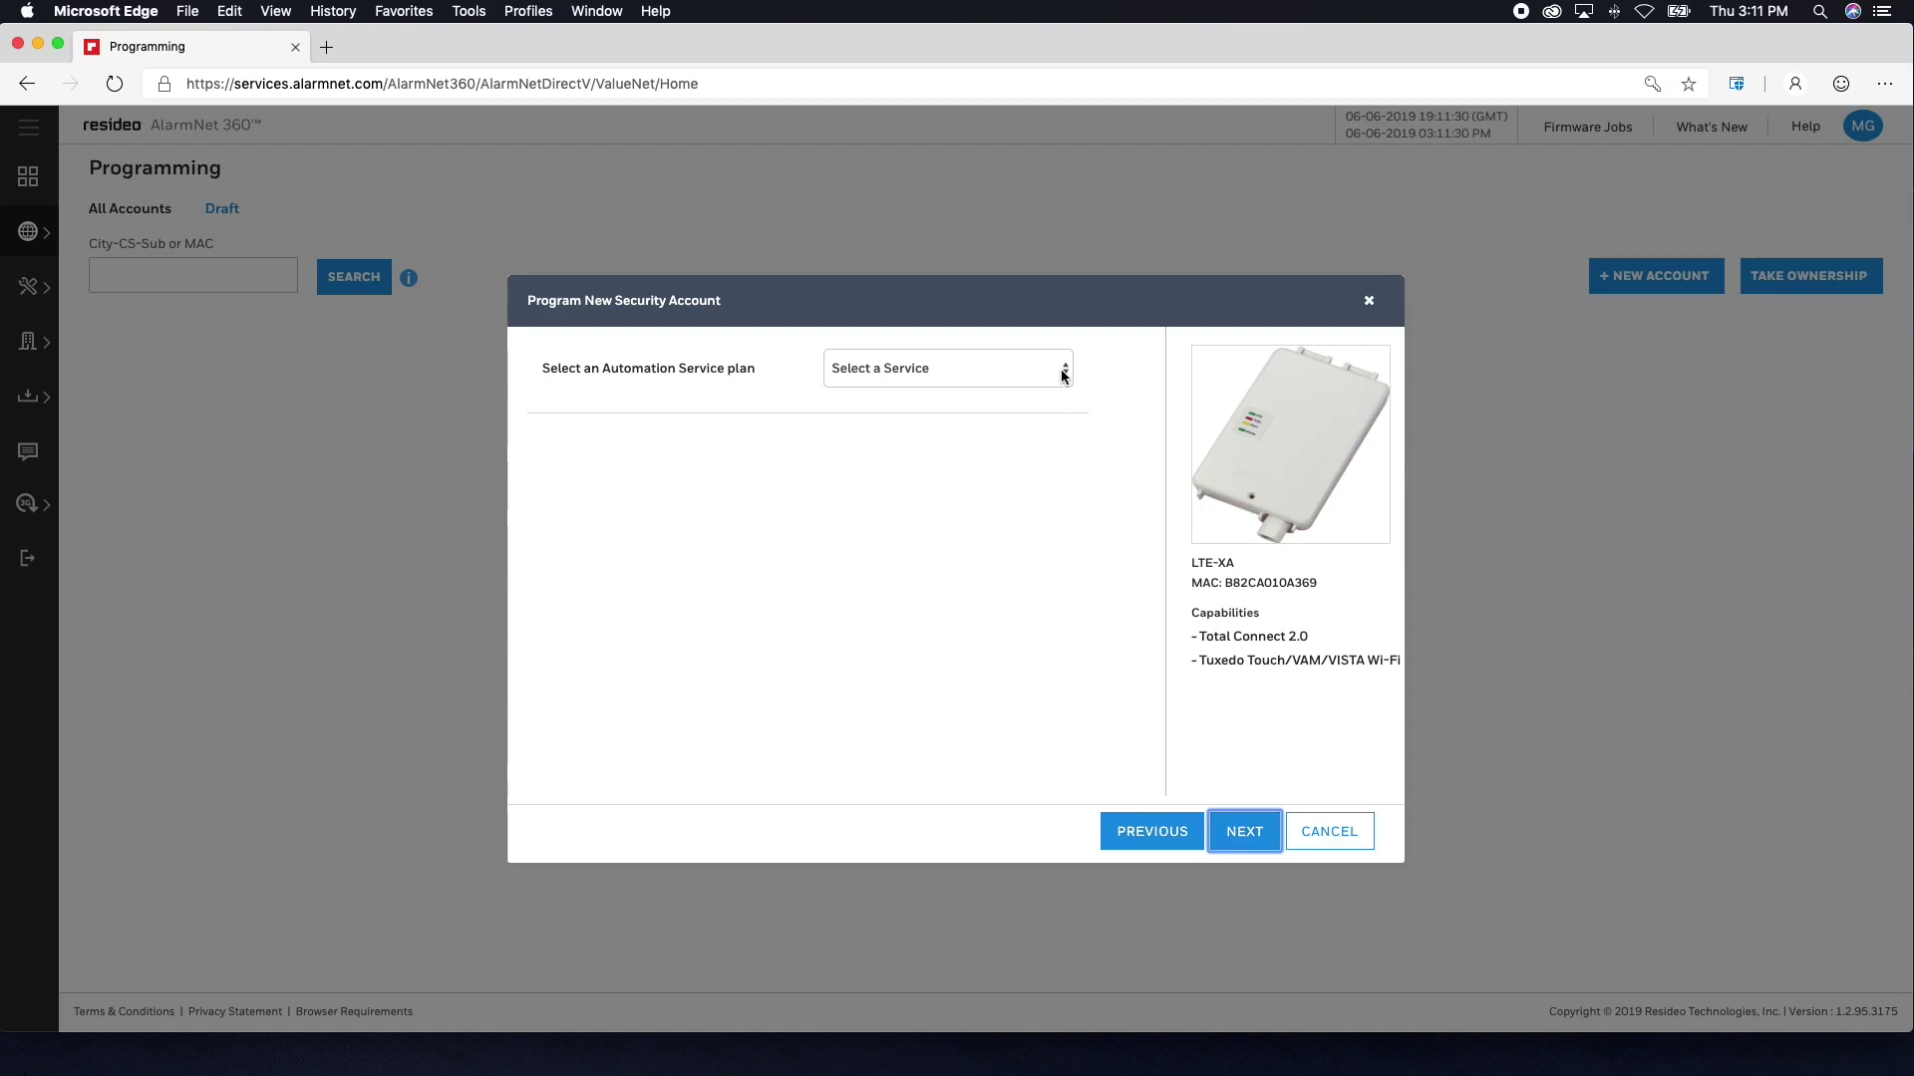
pyautogui.click(1063, 374)
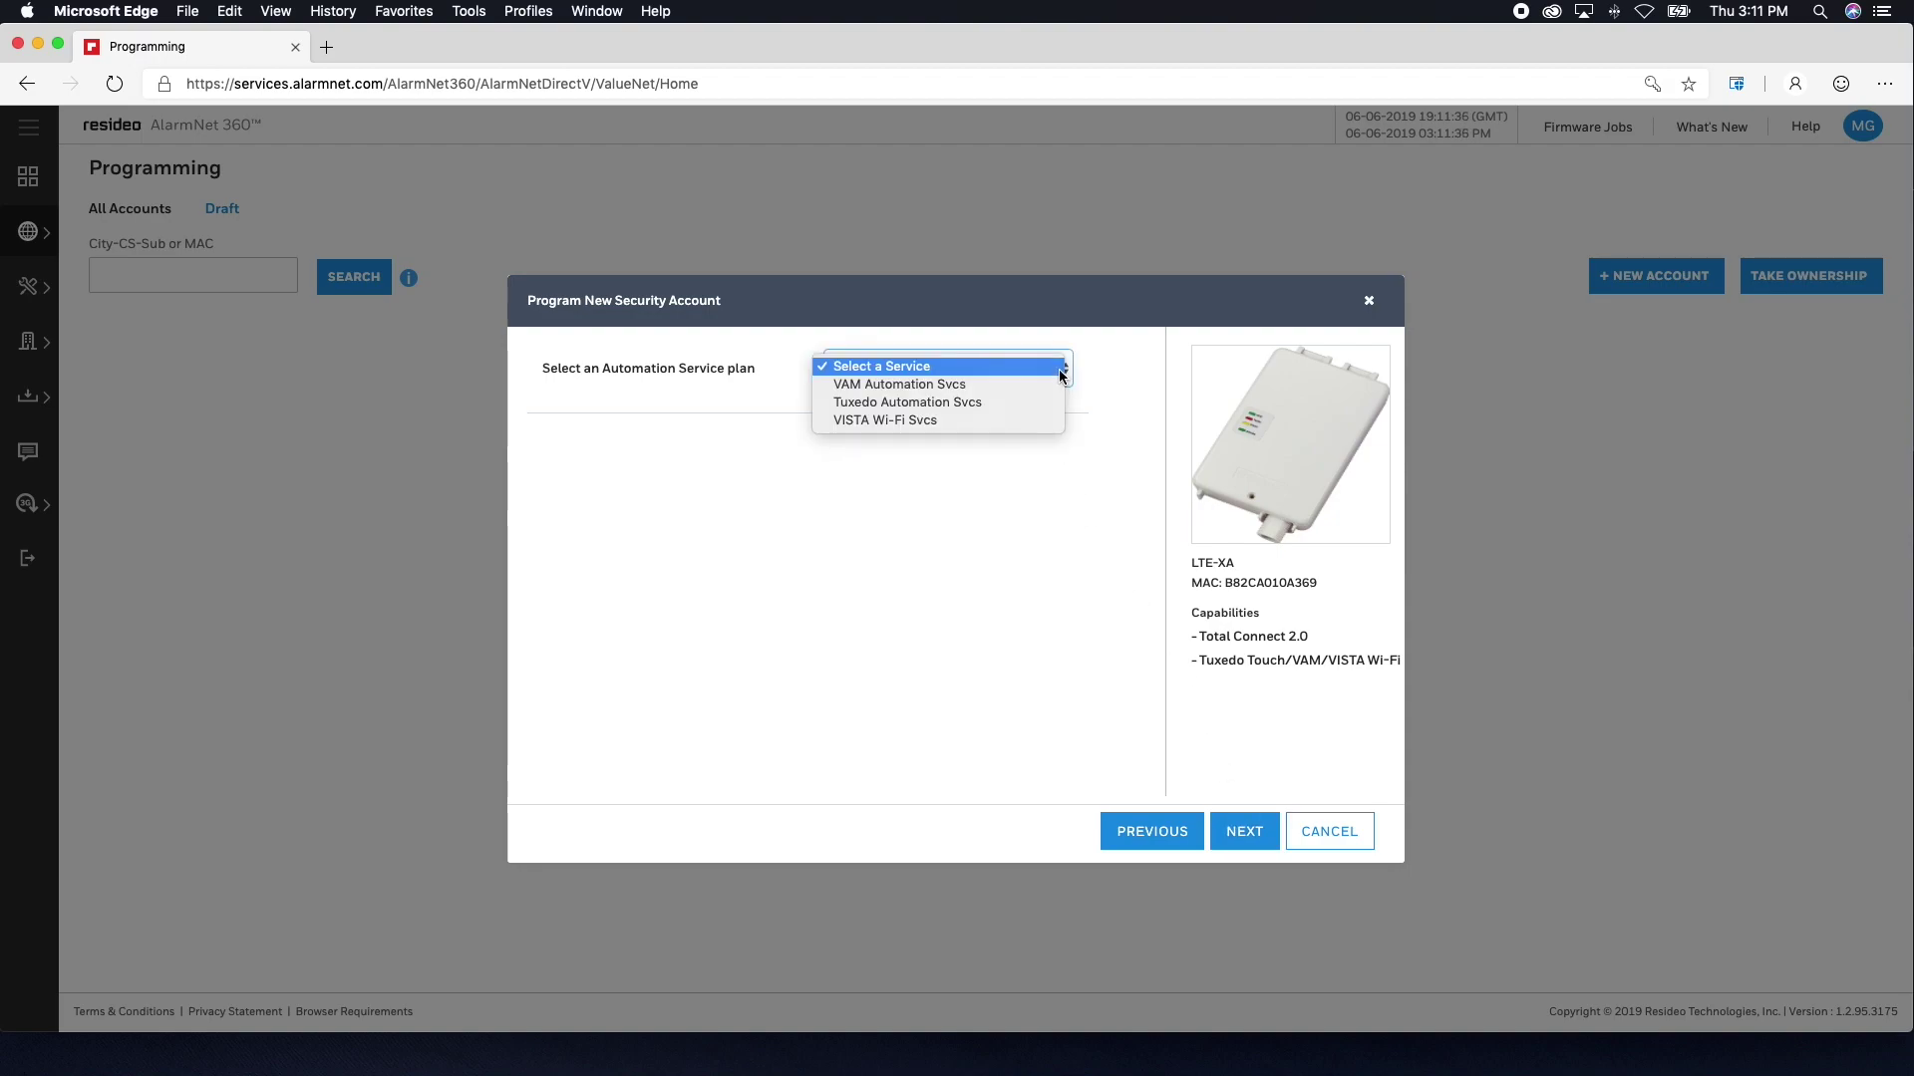
pyautogui.click(1035, 418)
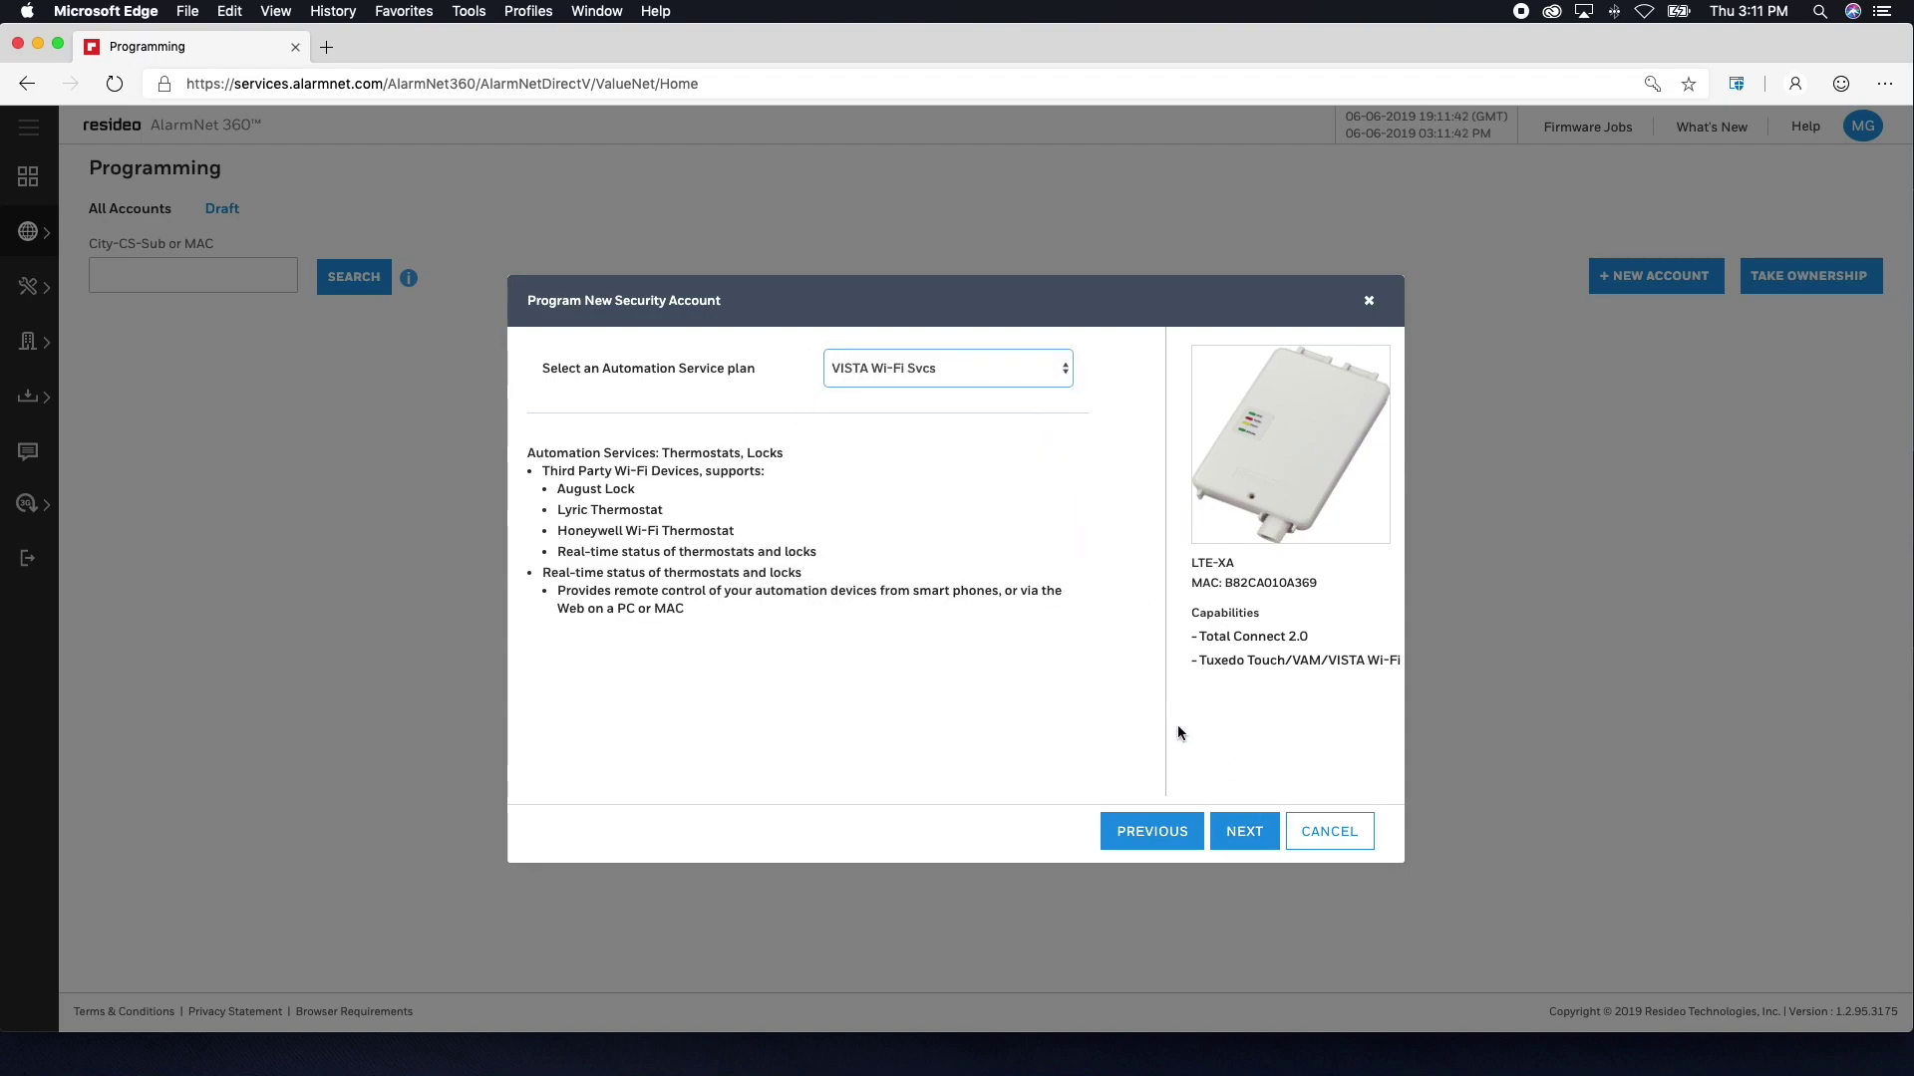
# - Set the master user code, enable all default notifications, and skip the SkyBell account
pyautogui.click(1244, 831)
pyautogui.write('1234')
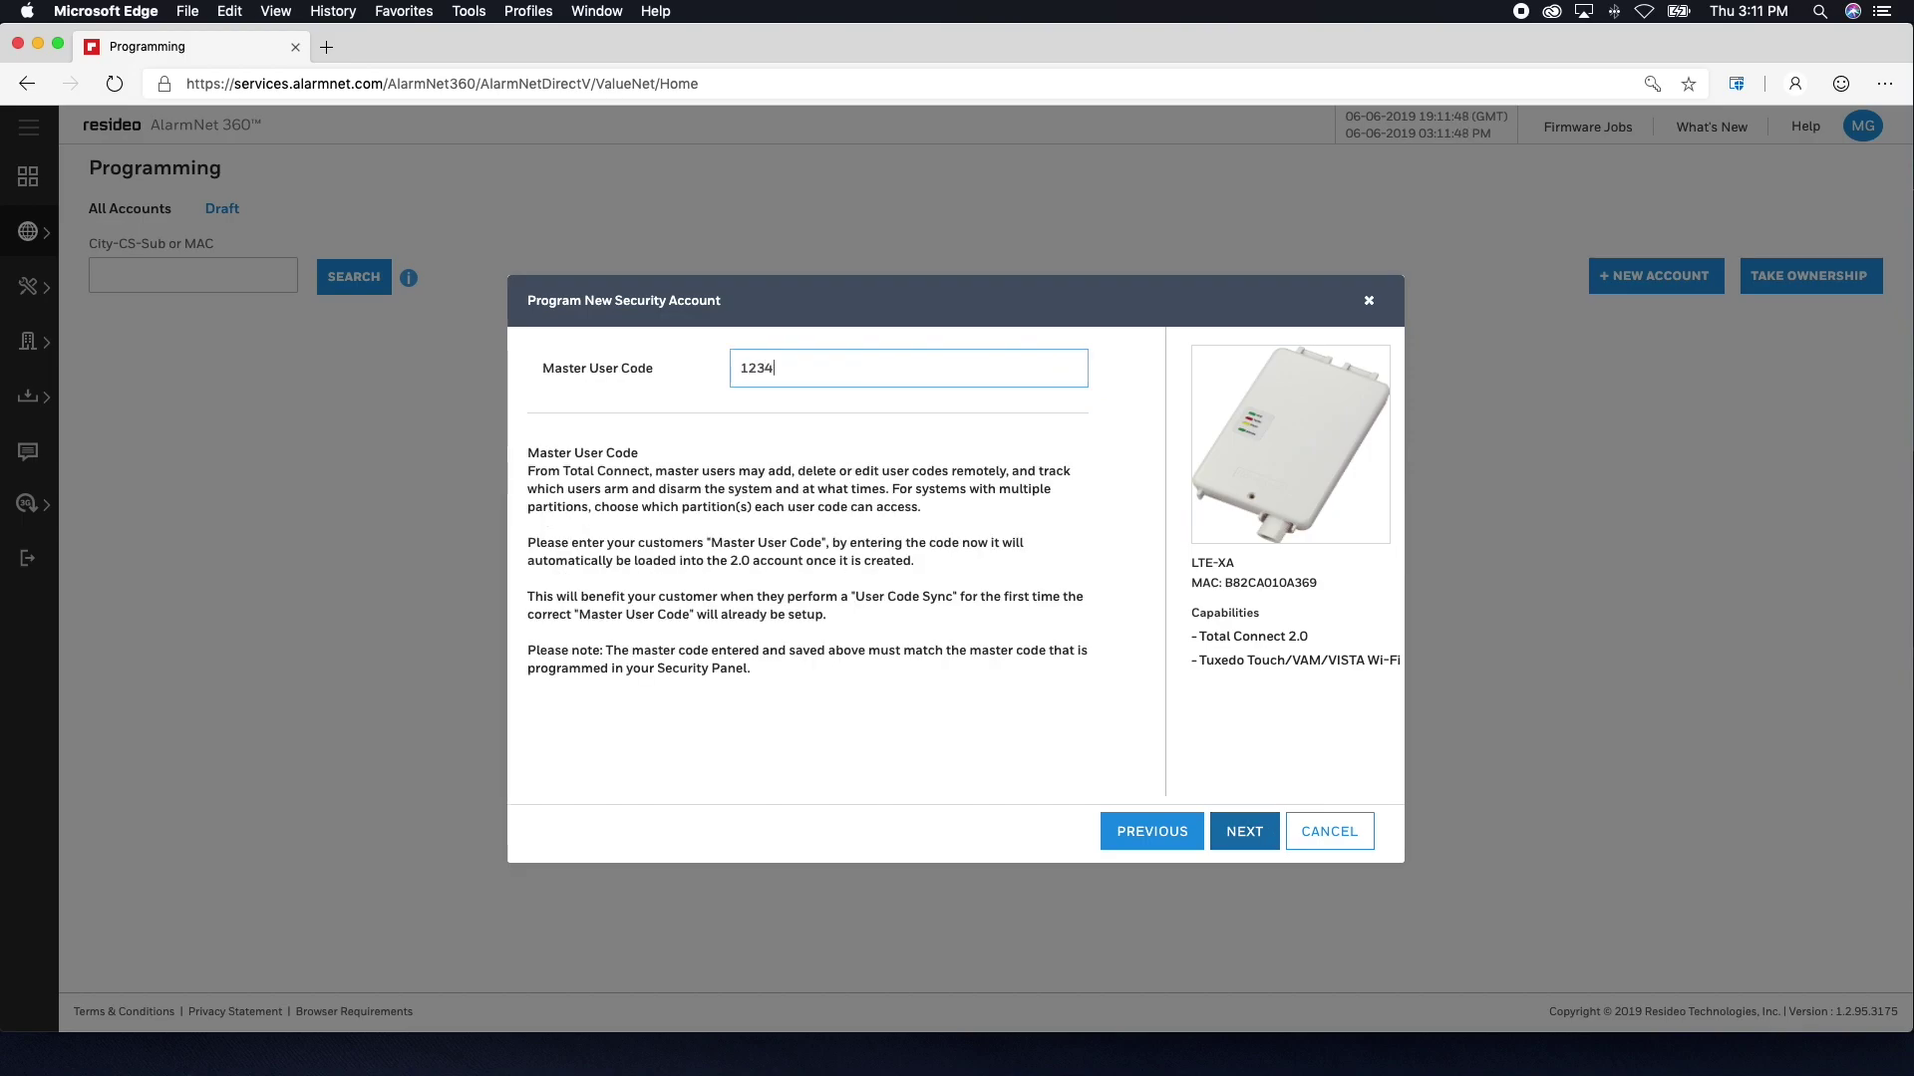
pyautogui.click(1273, 832)
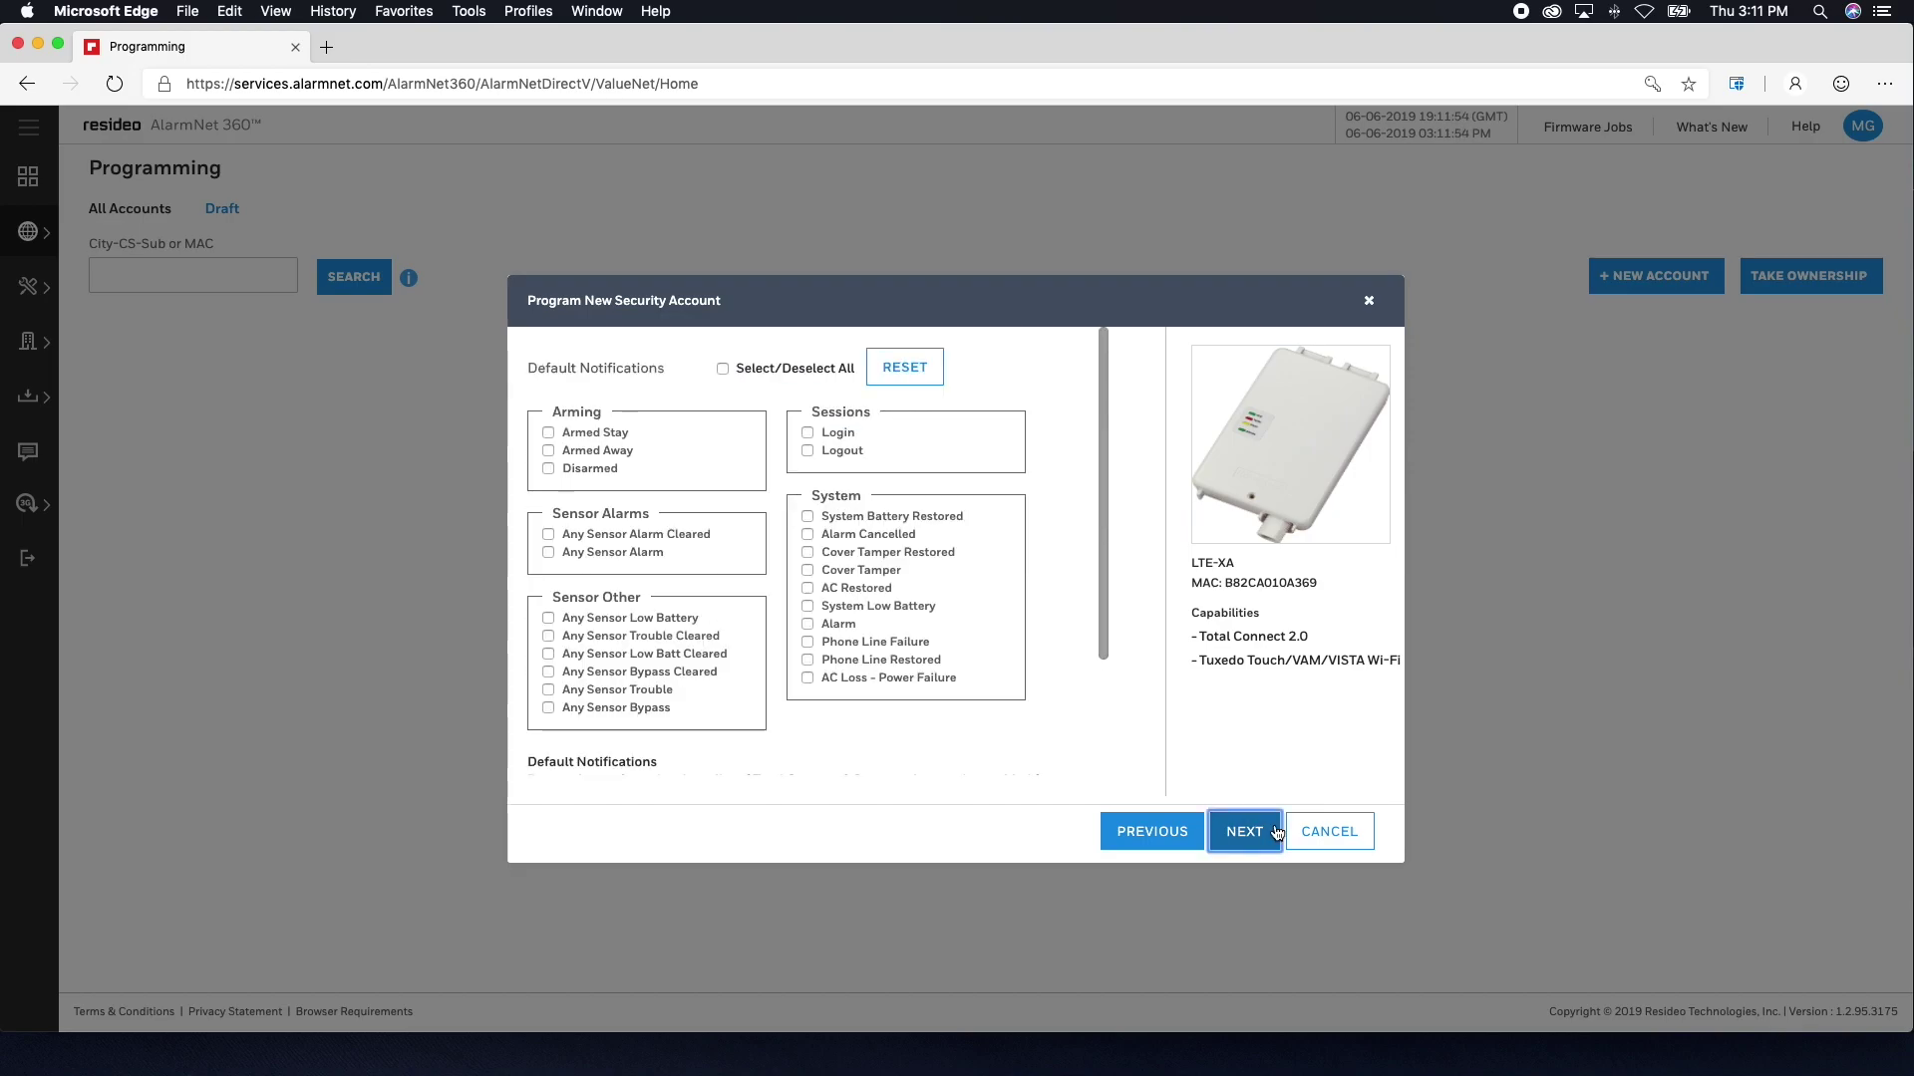
pyautogui.click(723, 369)
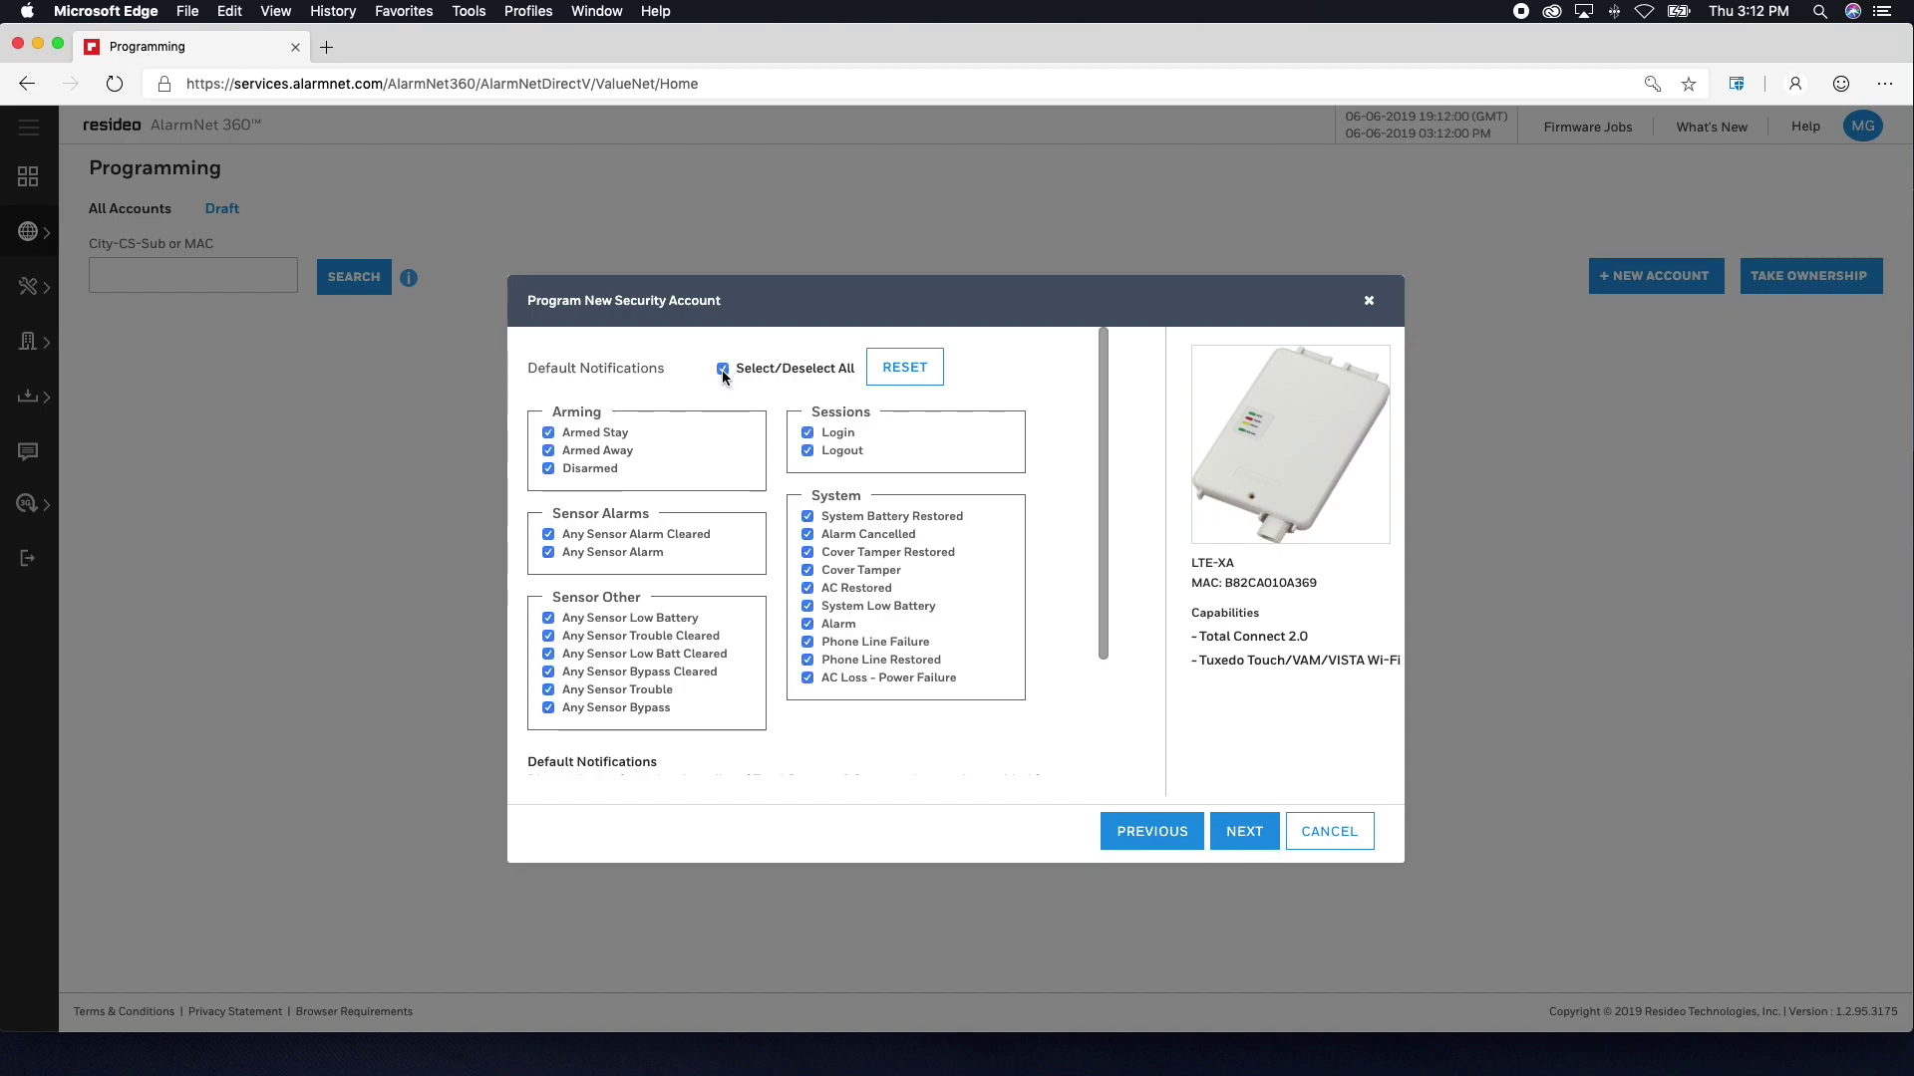
pyautogui.click(1260, 841)
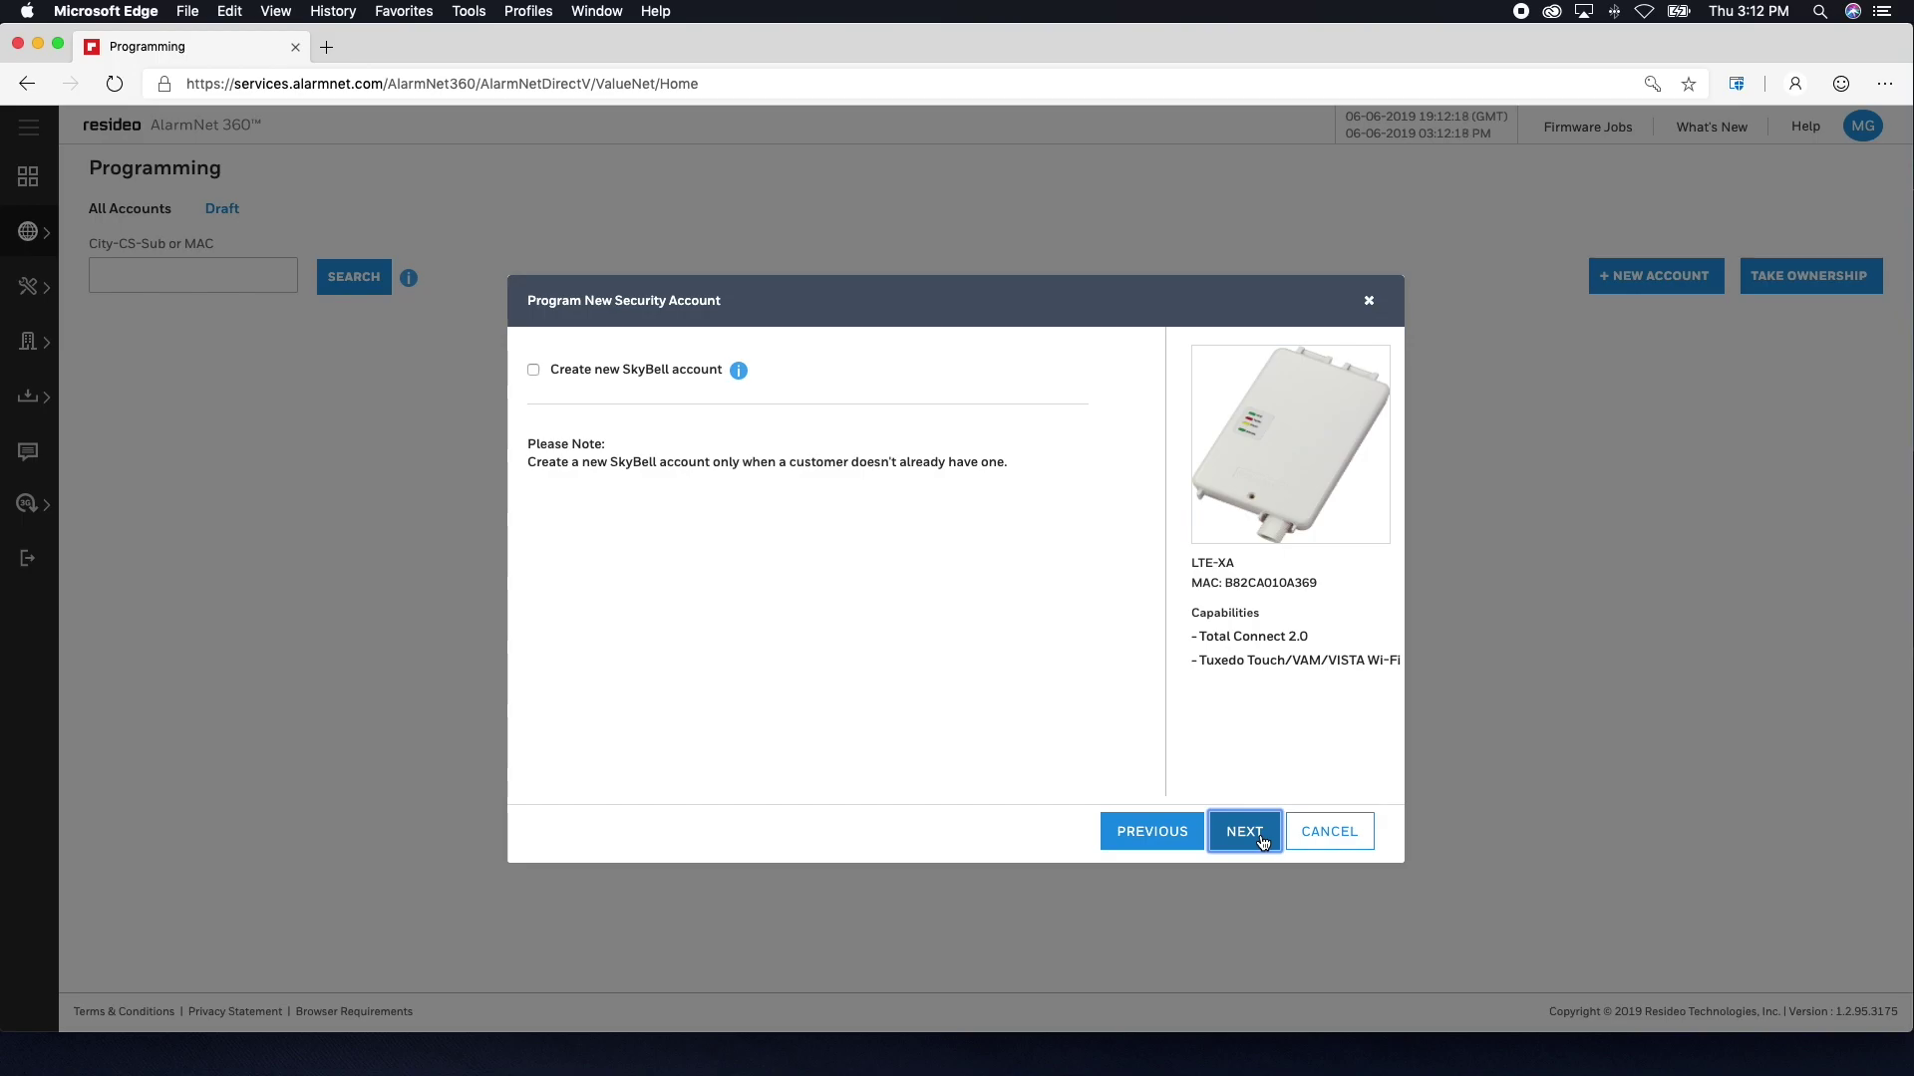
pyautogui.click(1262, 840)
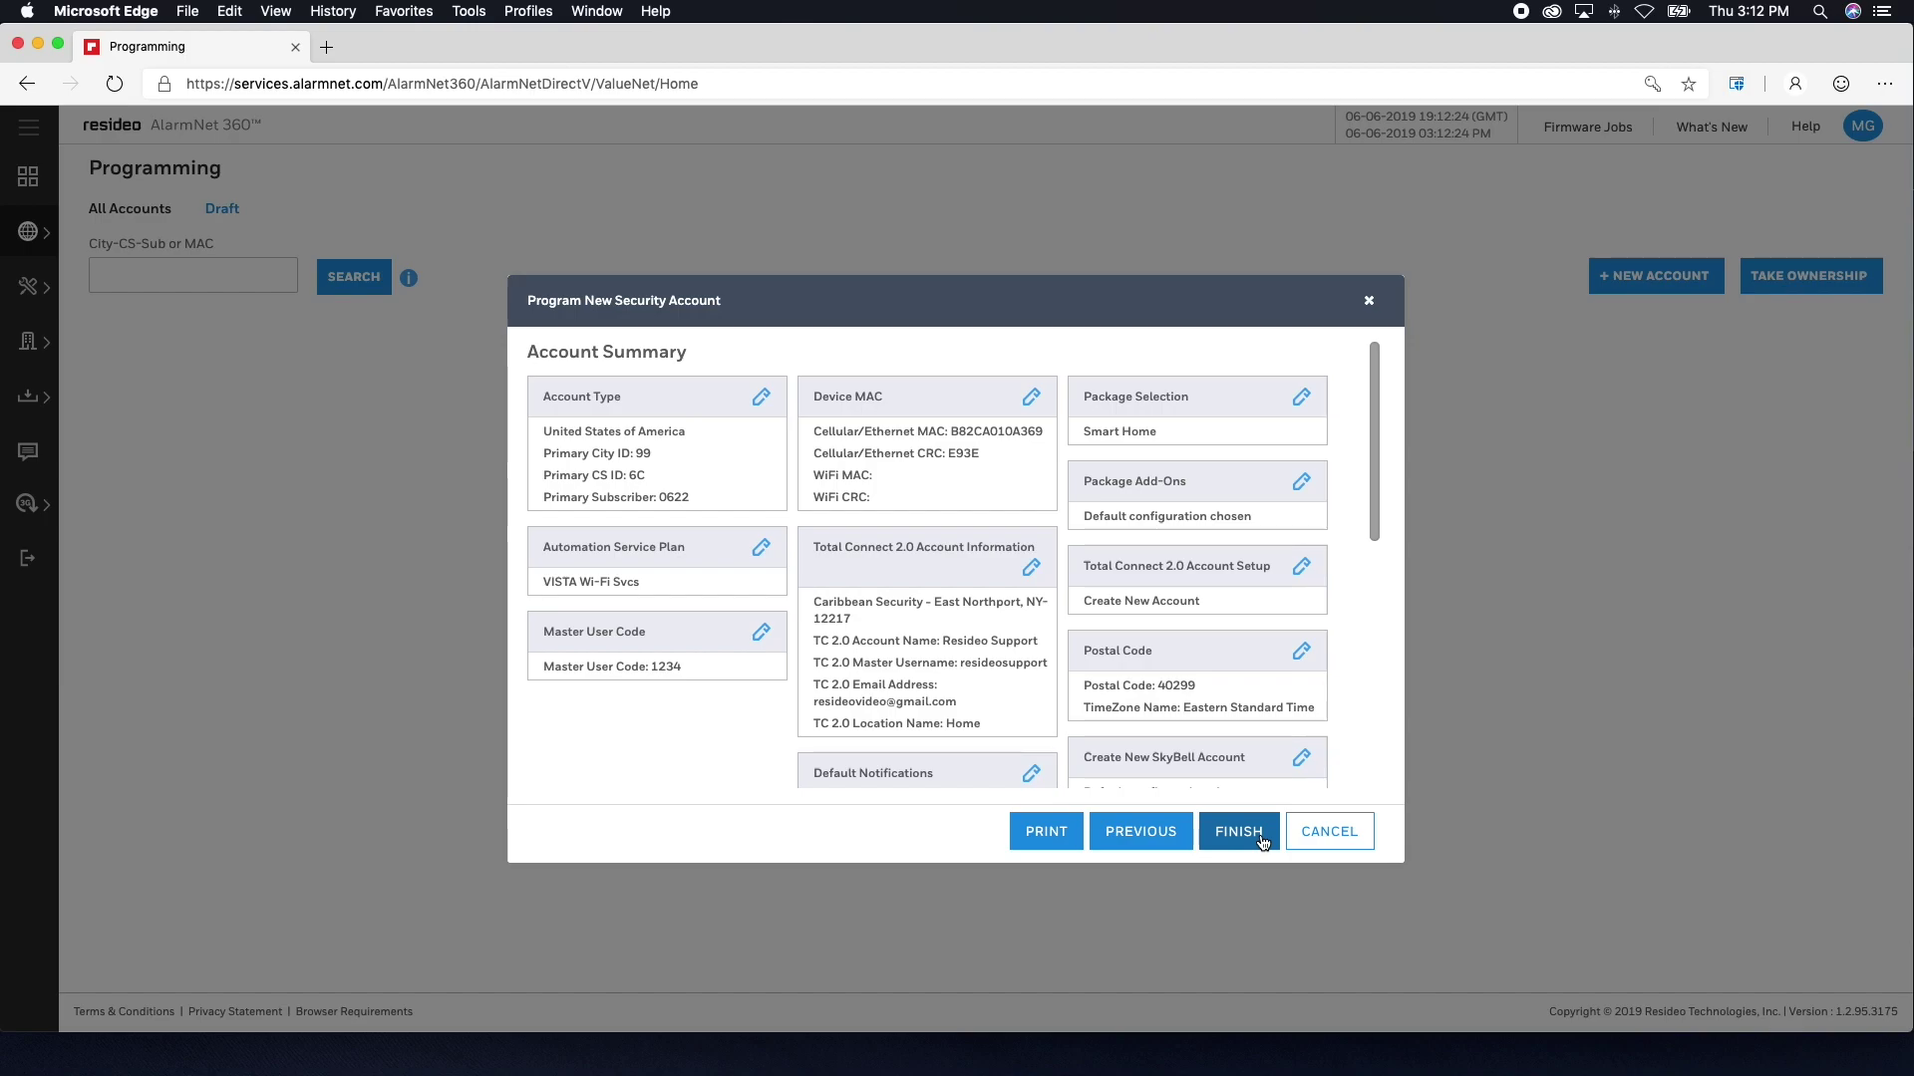
# - Submit the Account Summary with FINISH until the successful-creation message appears
pyautogui.click(1262, 842)
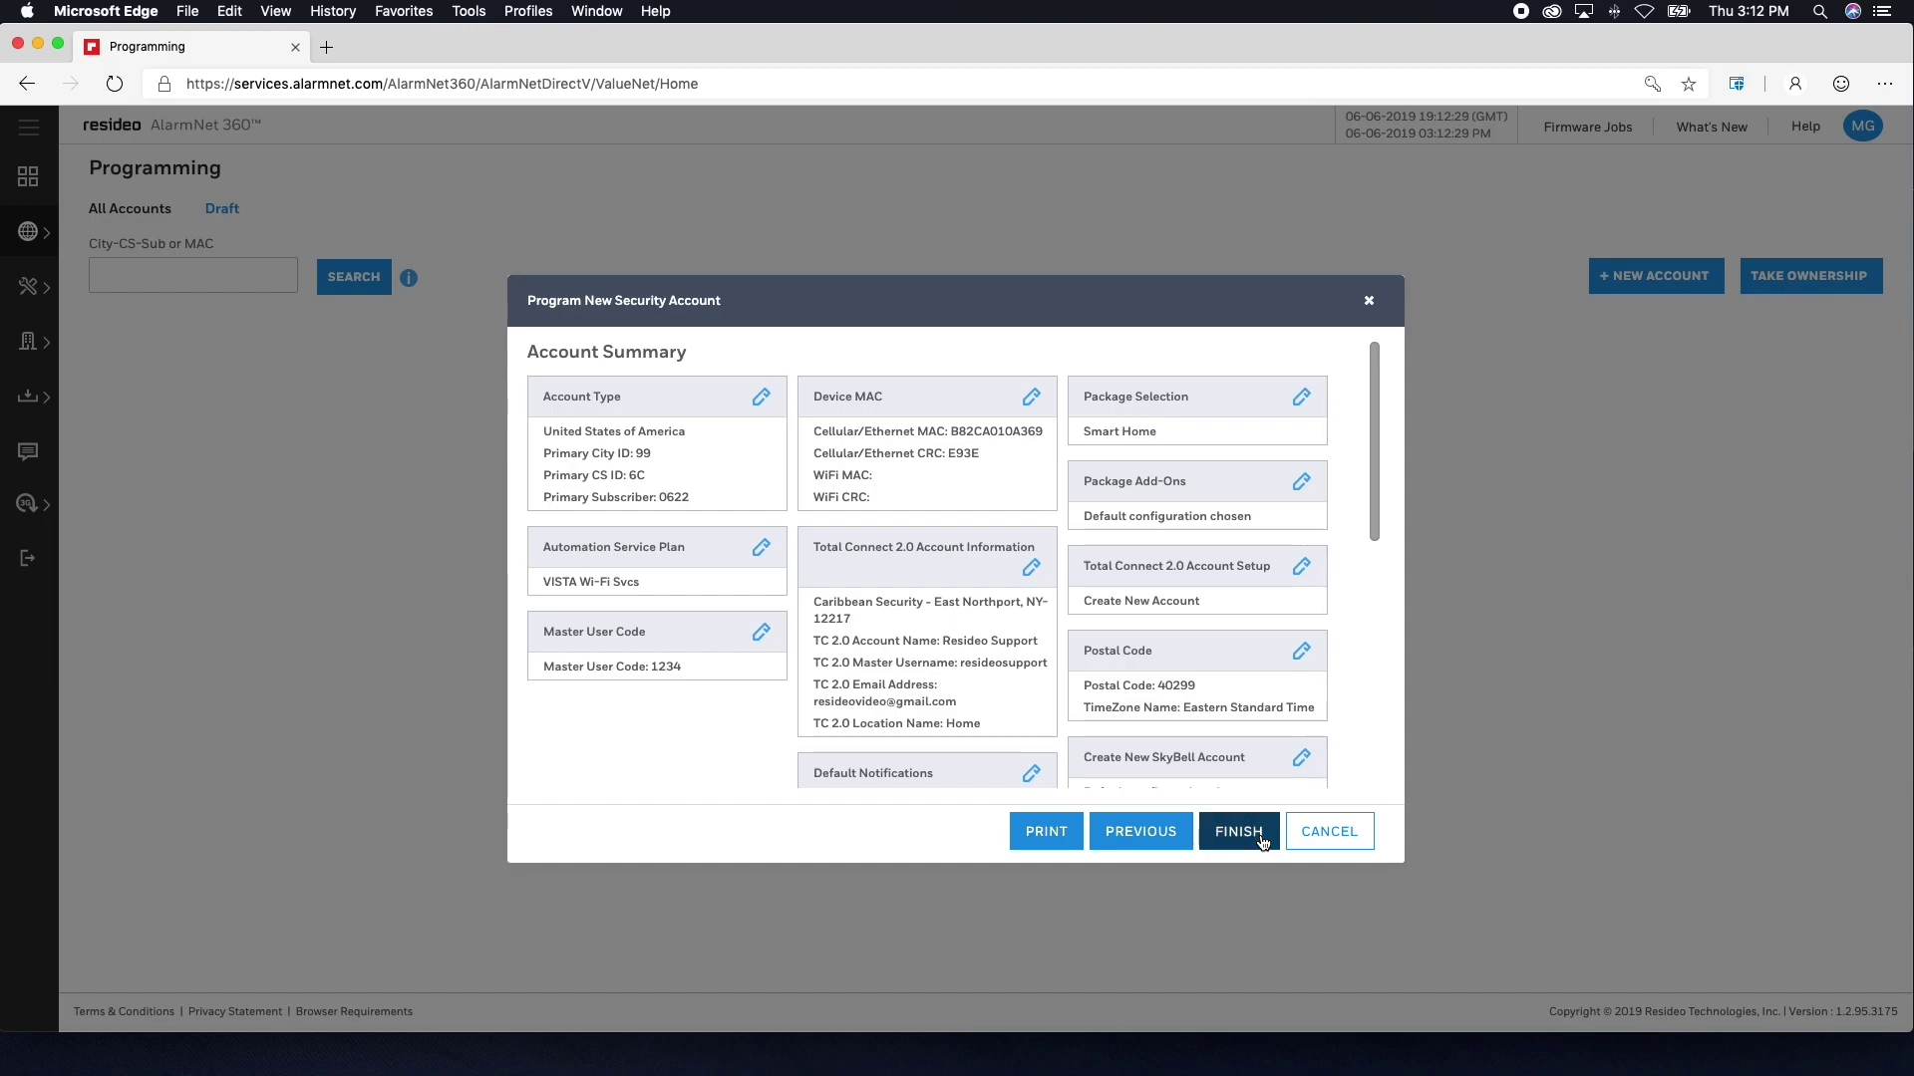
pyautogui.click(1239, 832)
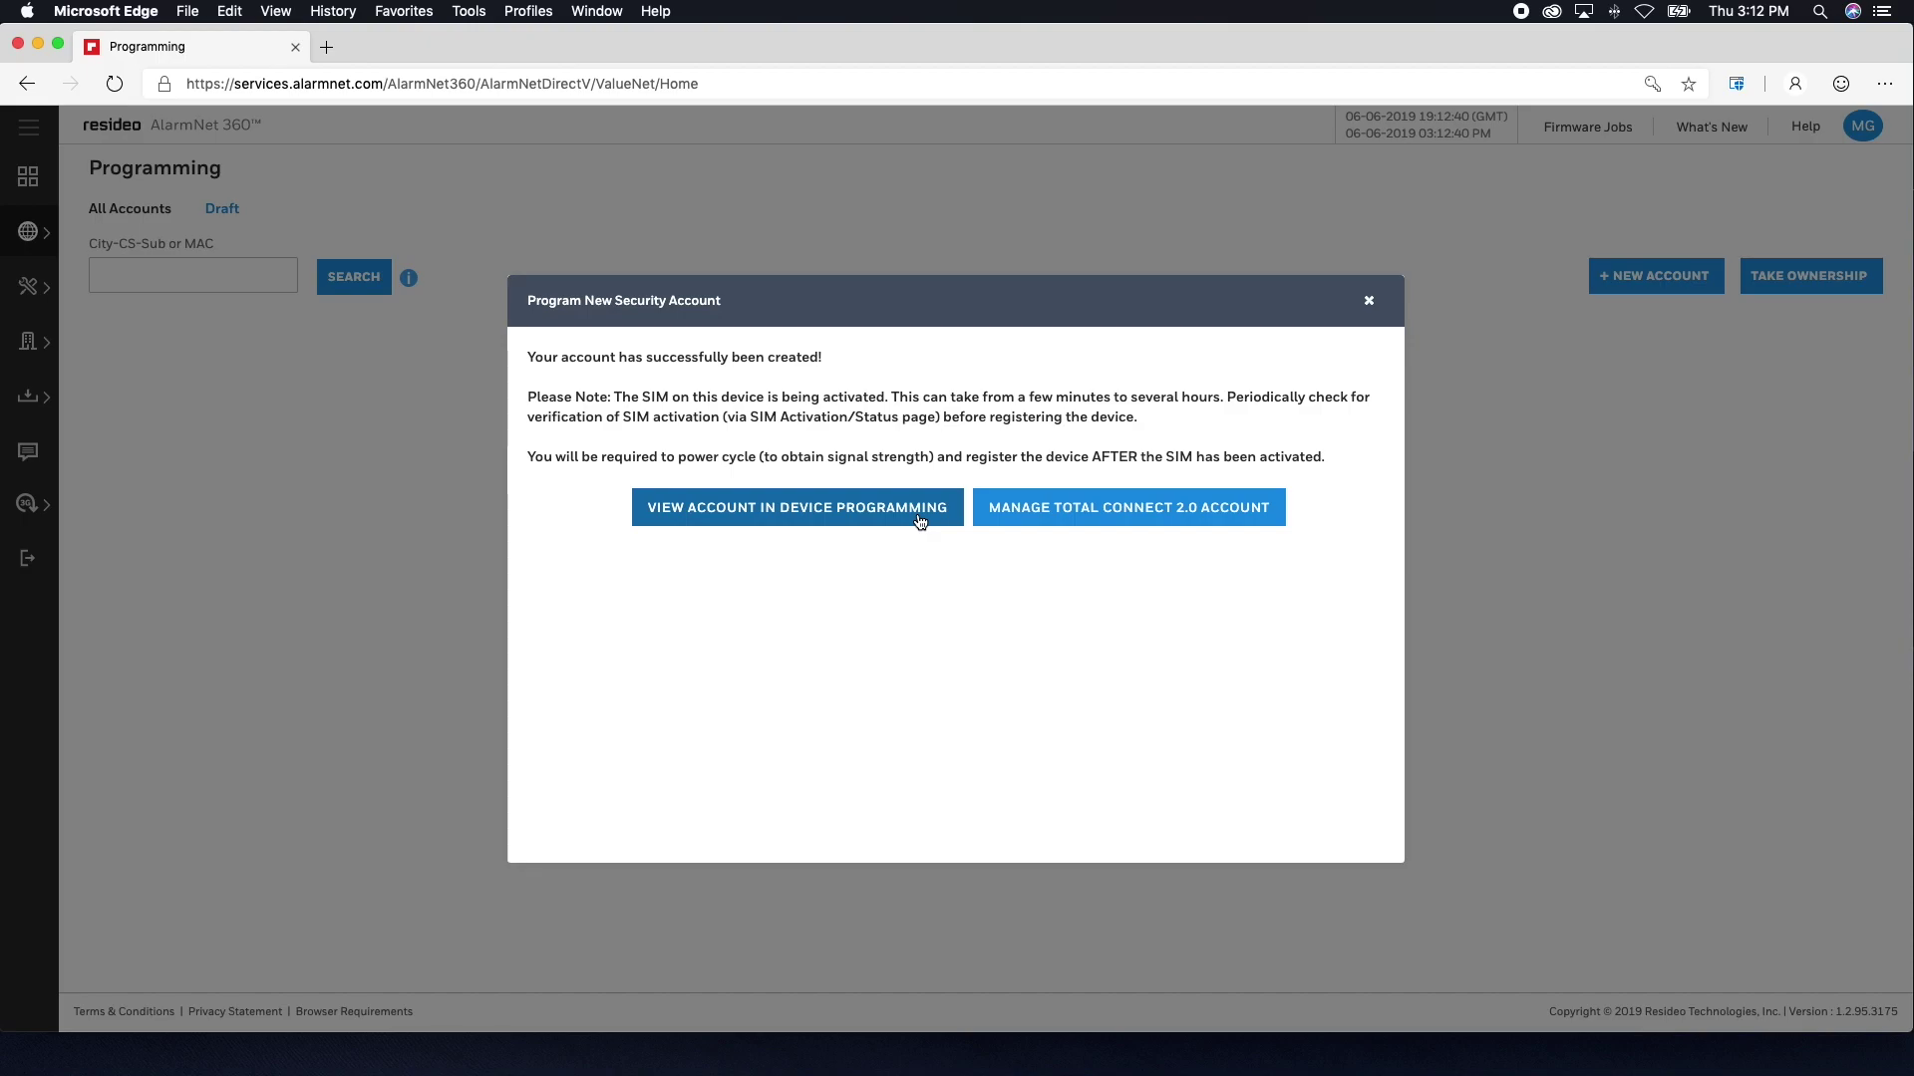
# - Run Send Data to Device on the new account and refresh to see Transferred Date 6/6/2019 3:19:00 PM
pyautogui.click(919, 516)
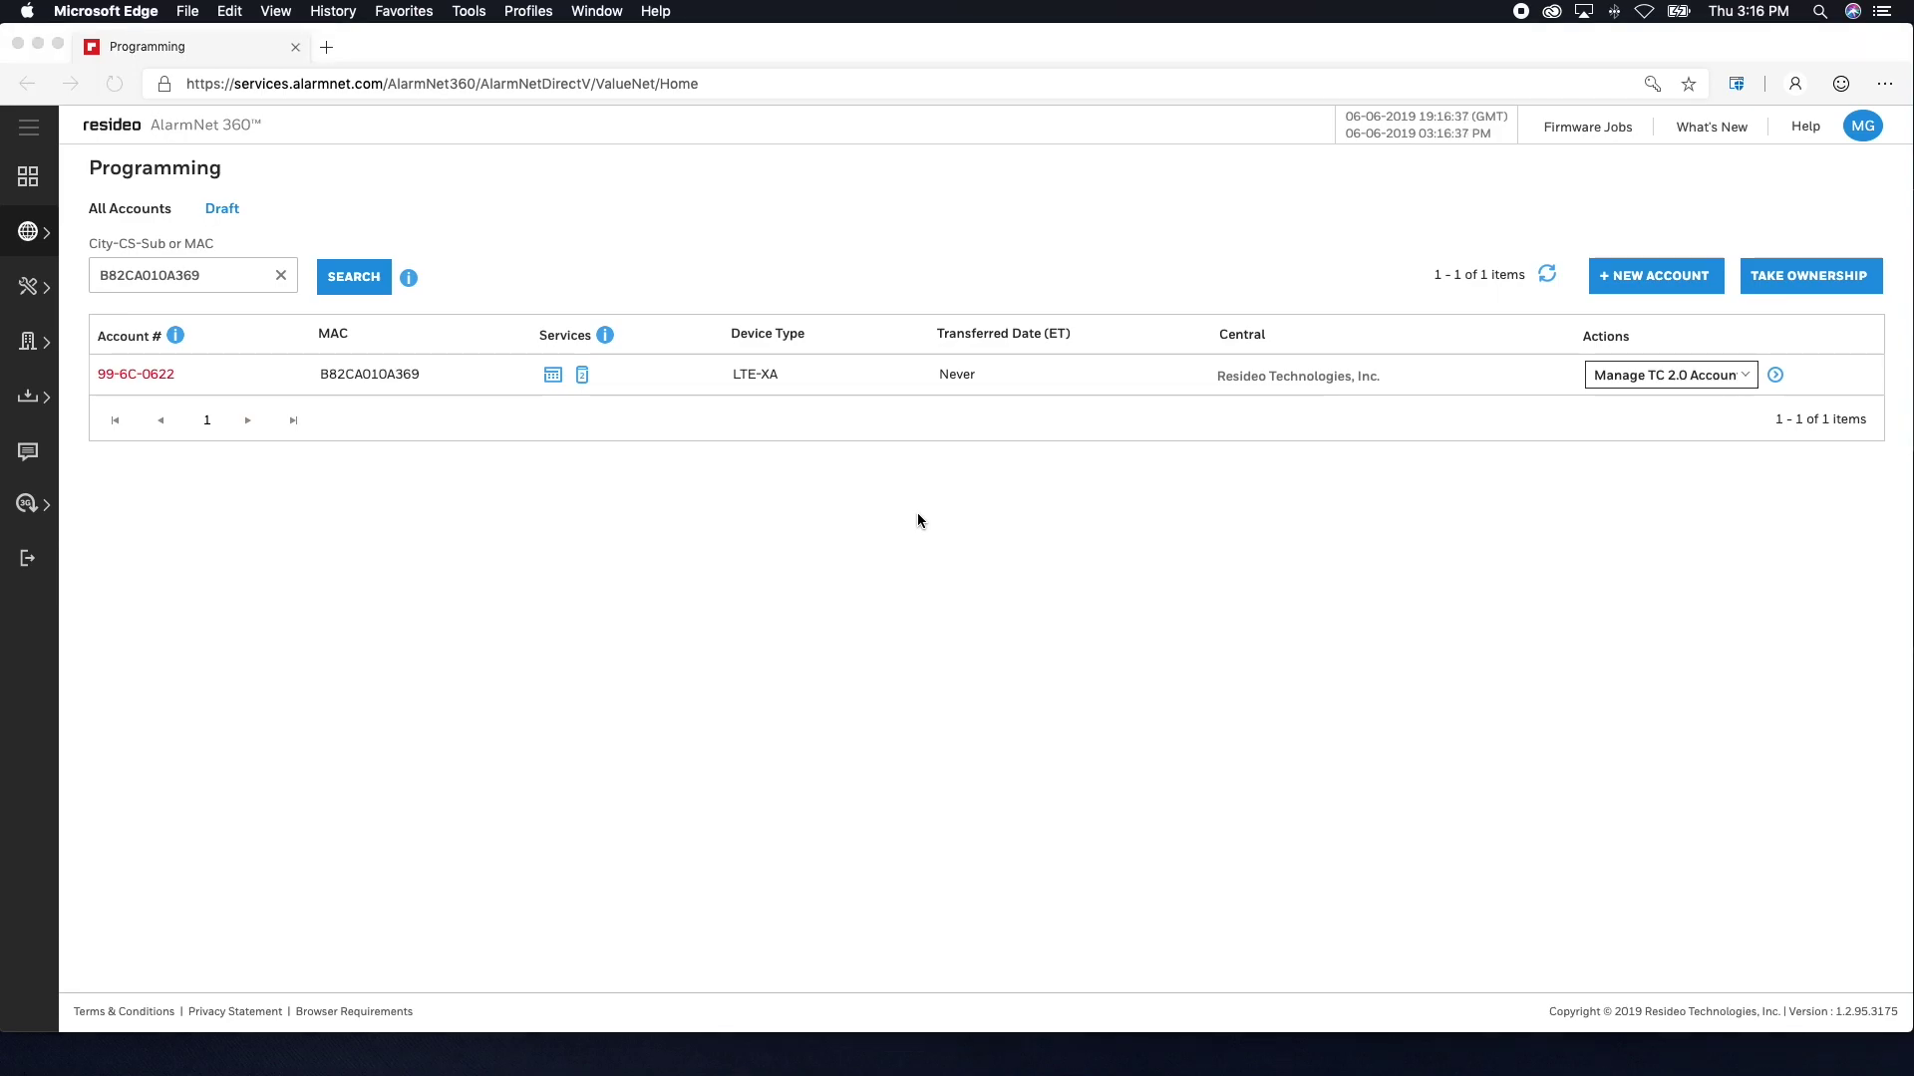
pyautogui.click(1742, 375)
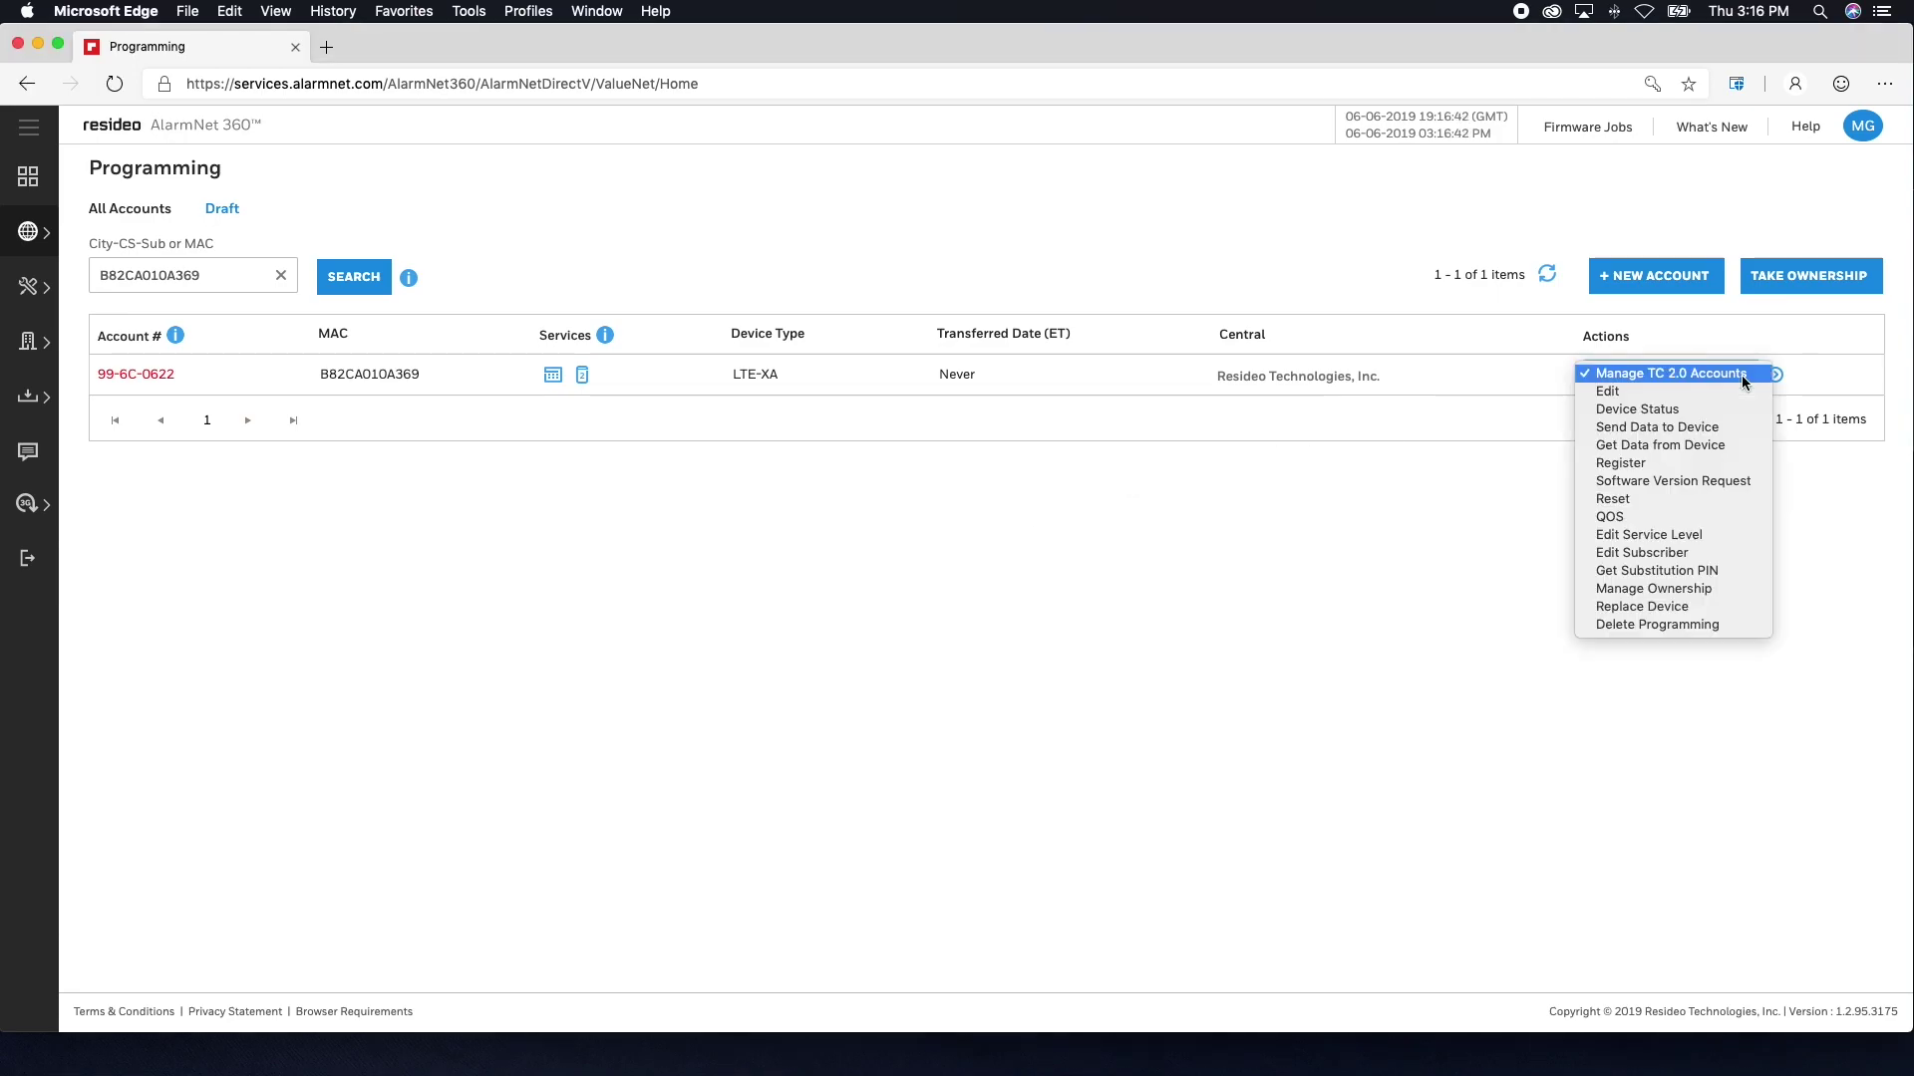
pyautogui.click(1737, 429)
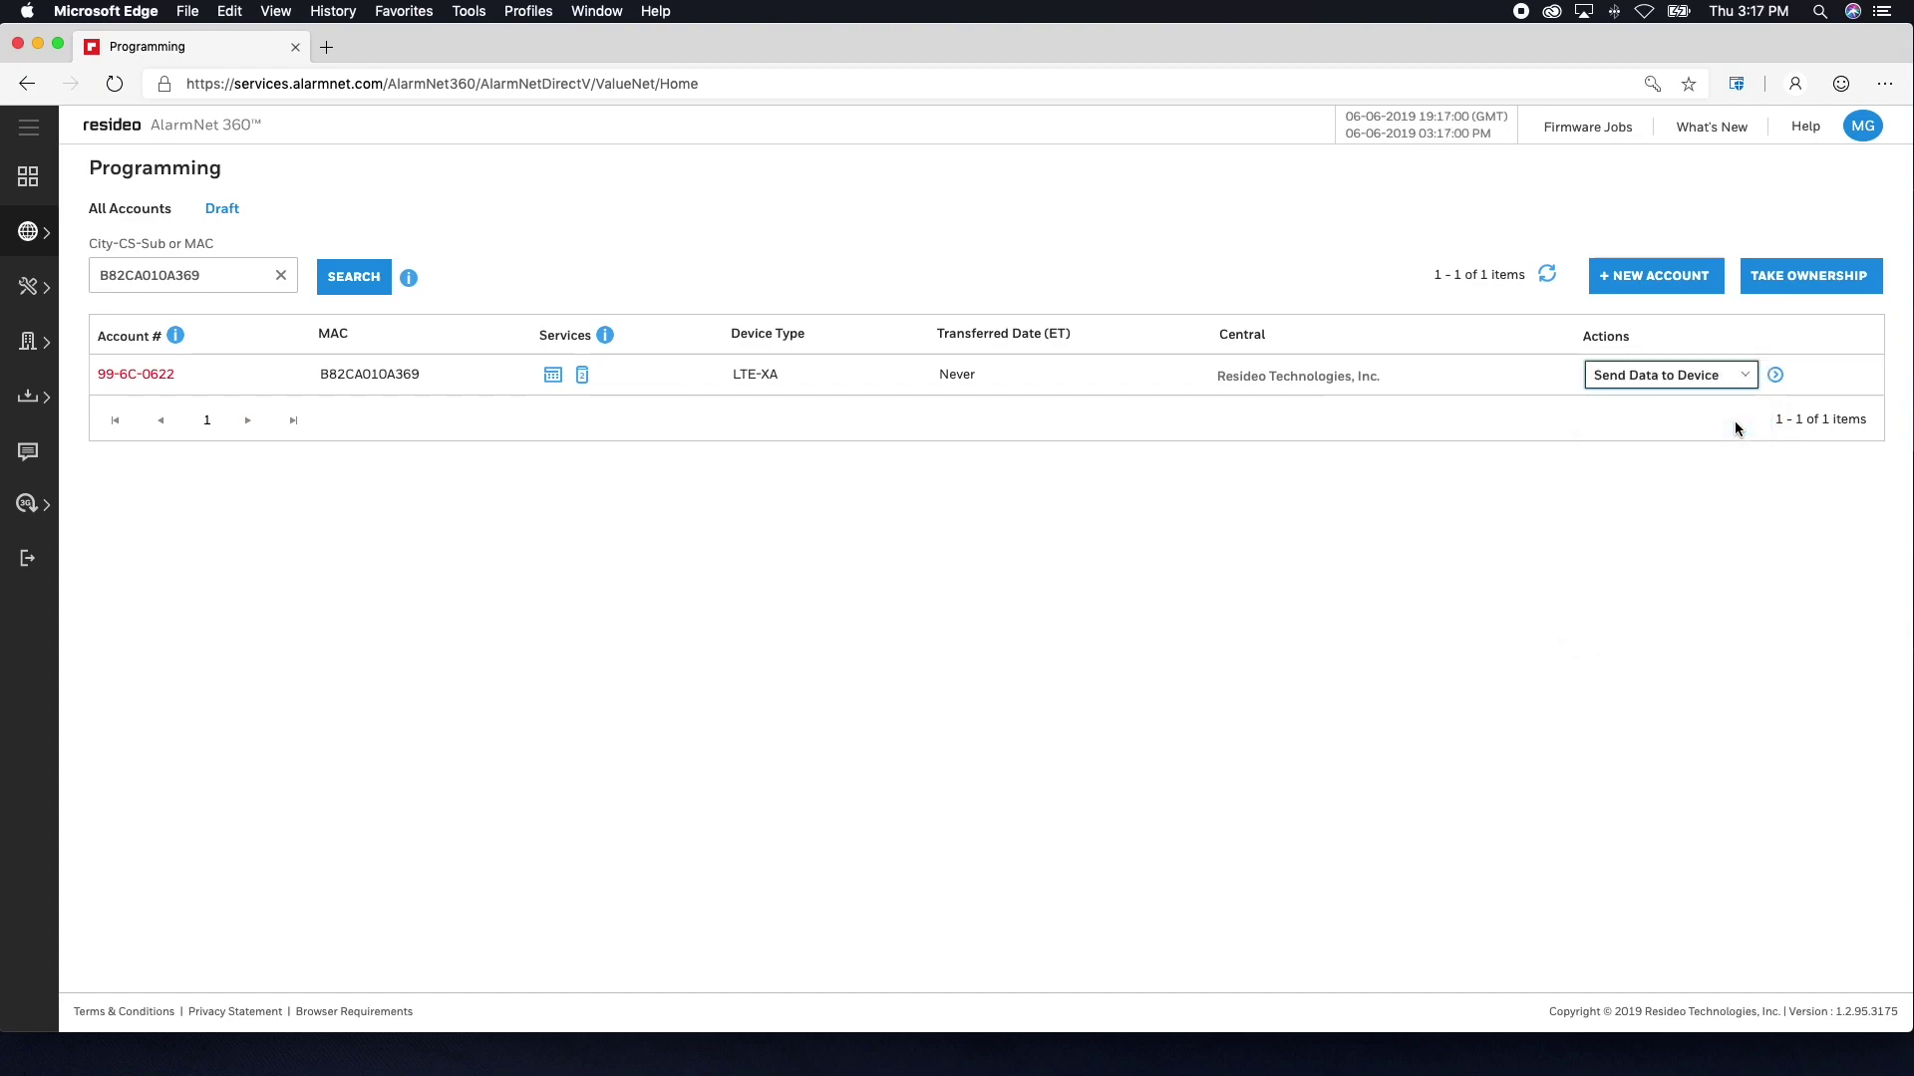
pyautogui.click(1776, 376)
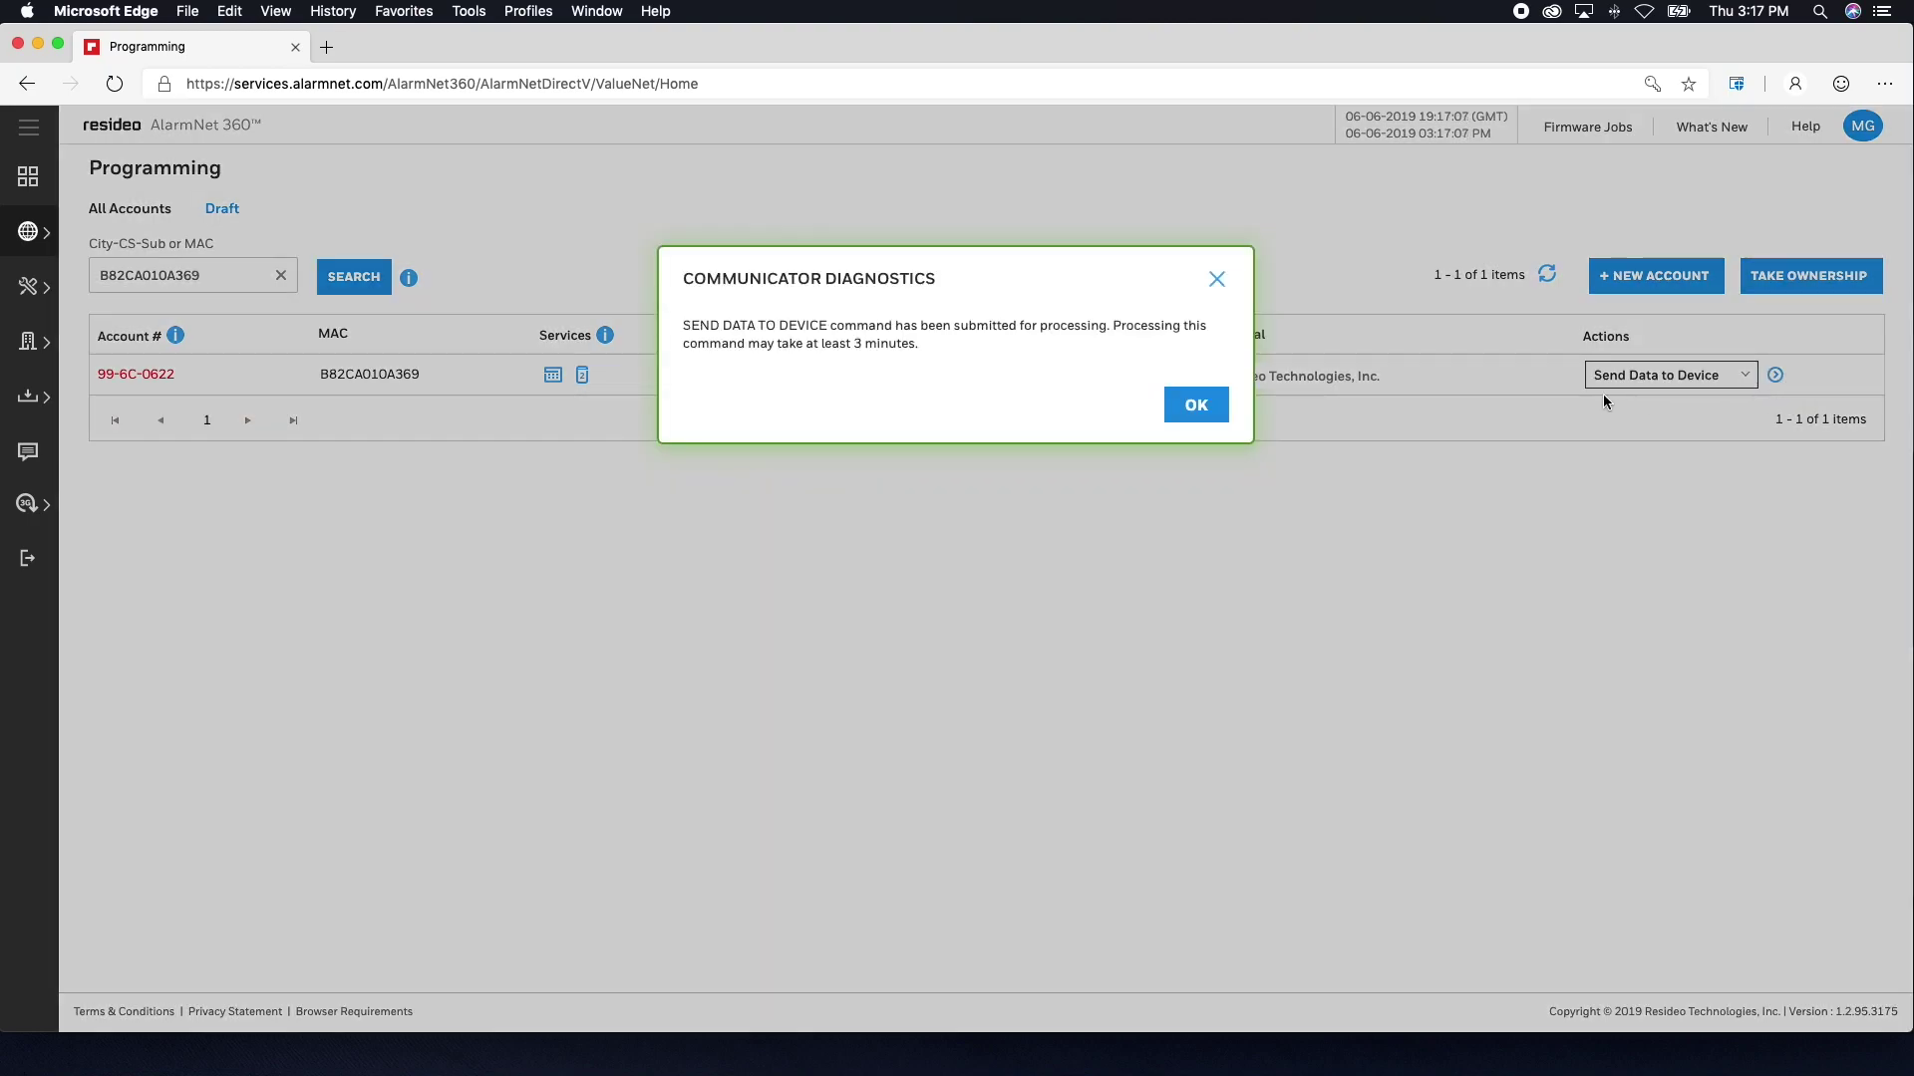
pyautogui.click(1225, 402)
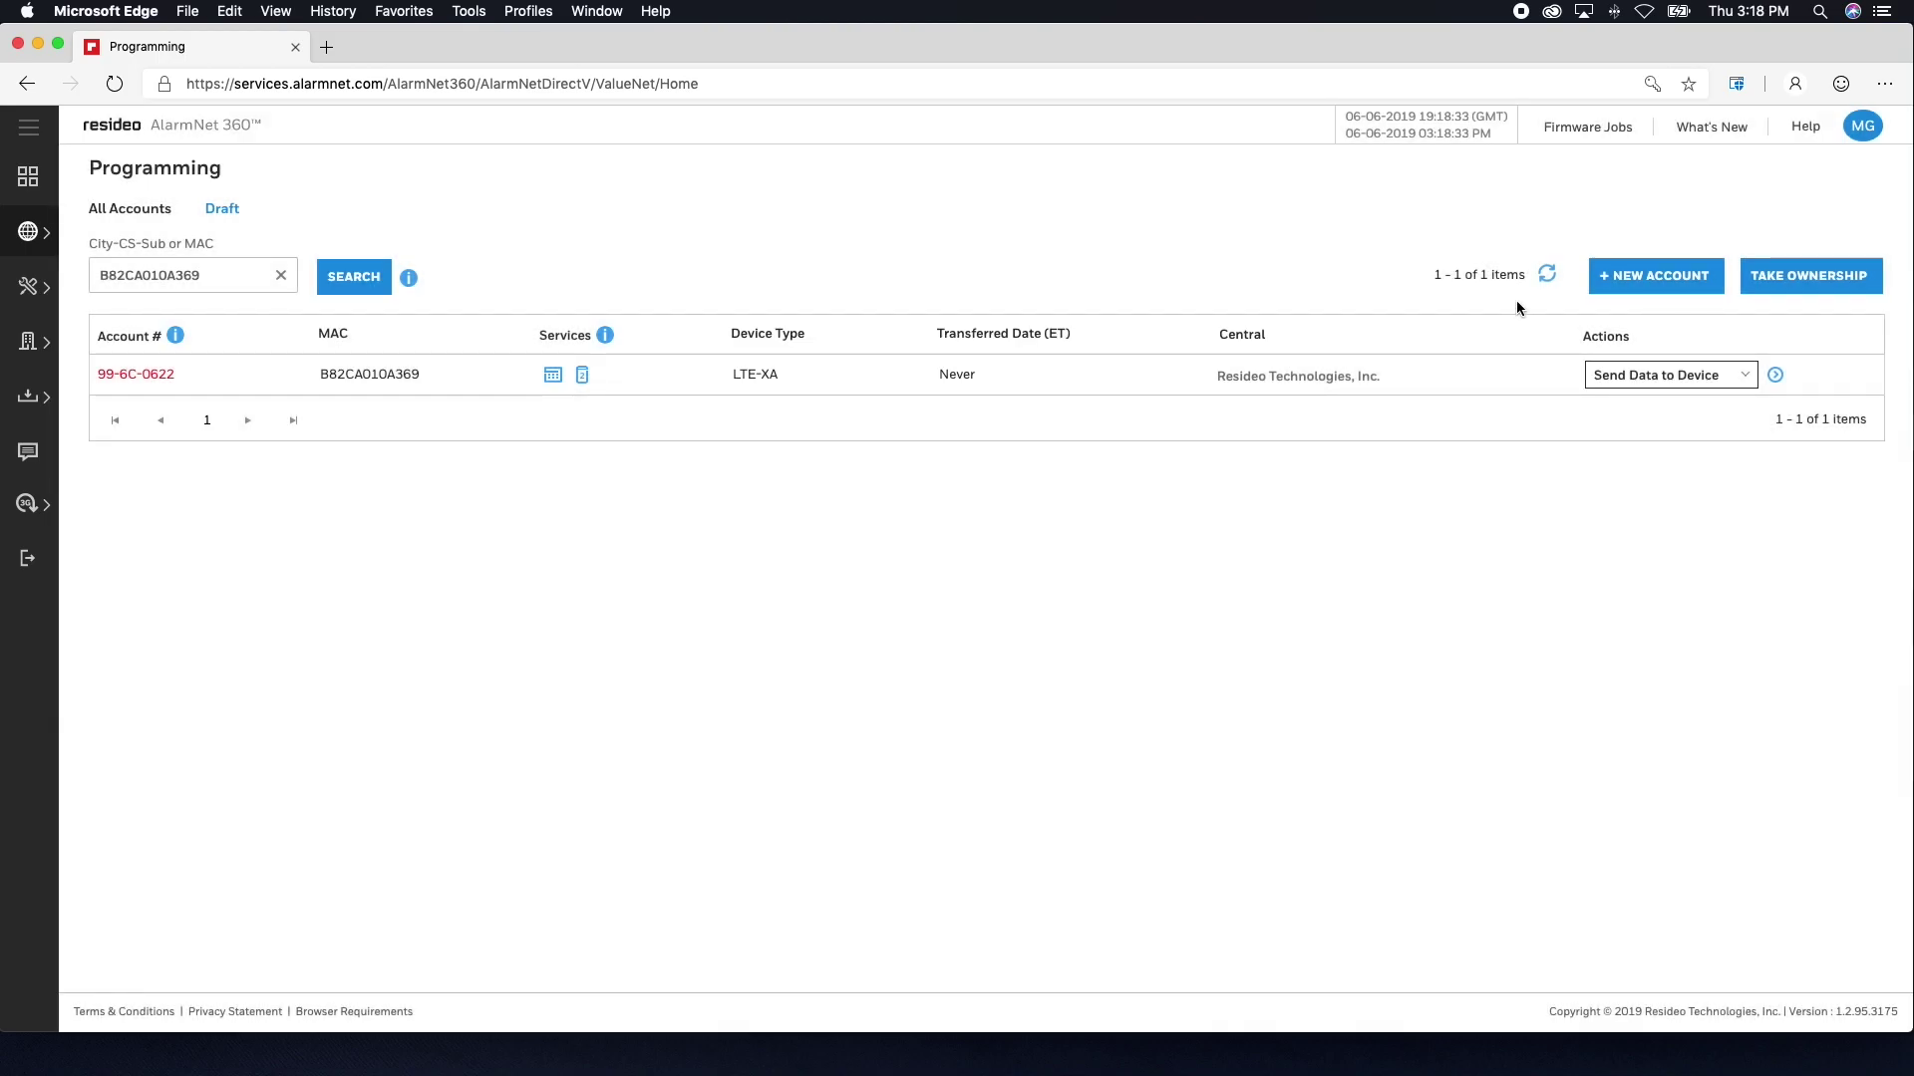
pyautogui.click(1549, 281)
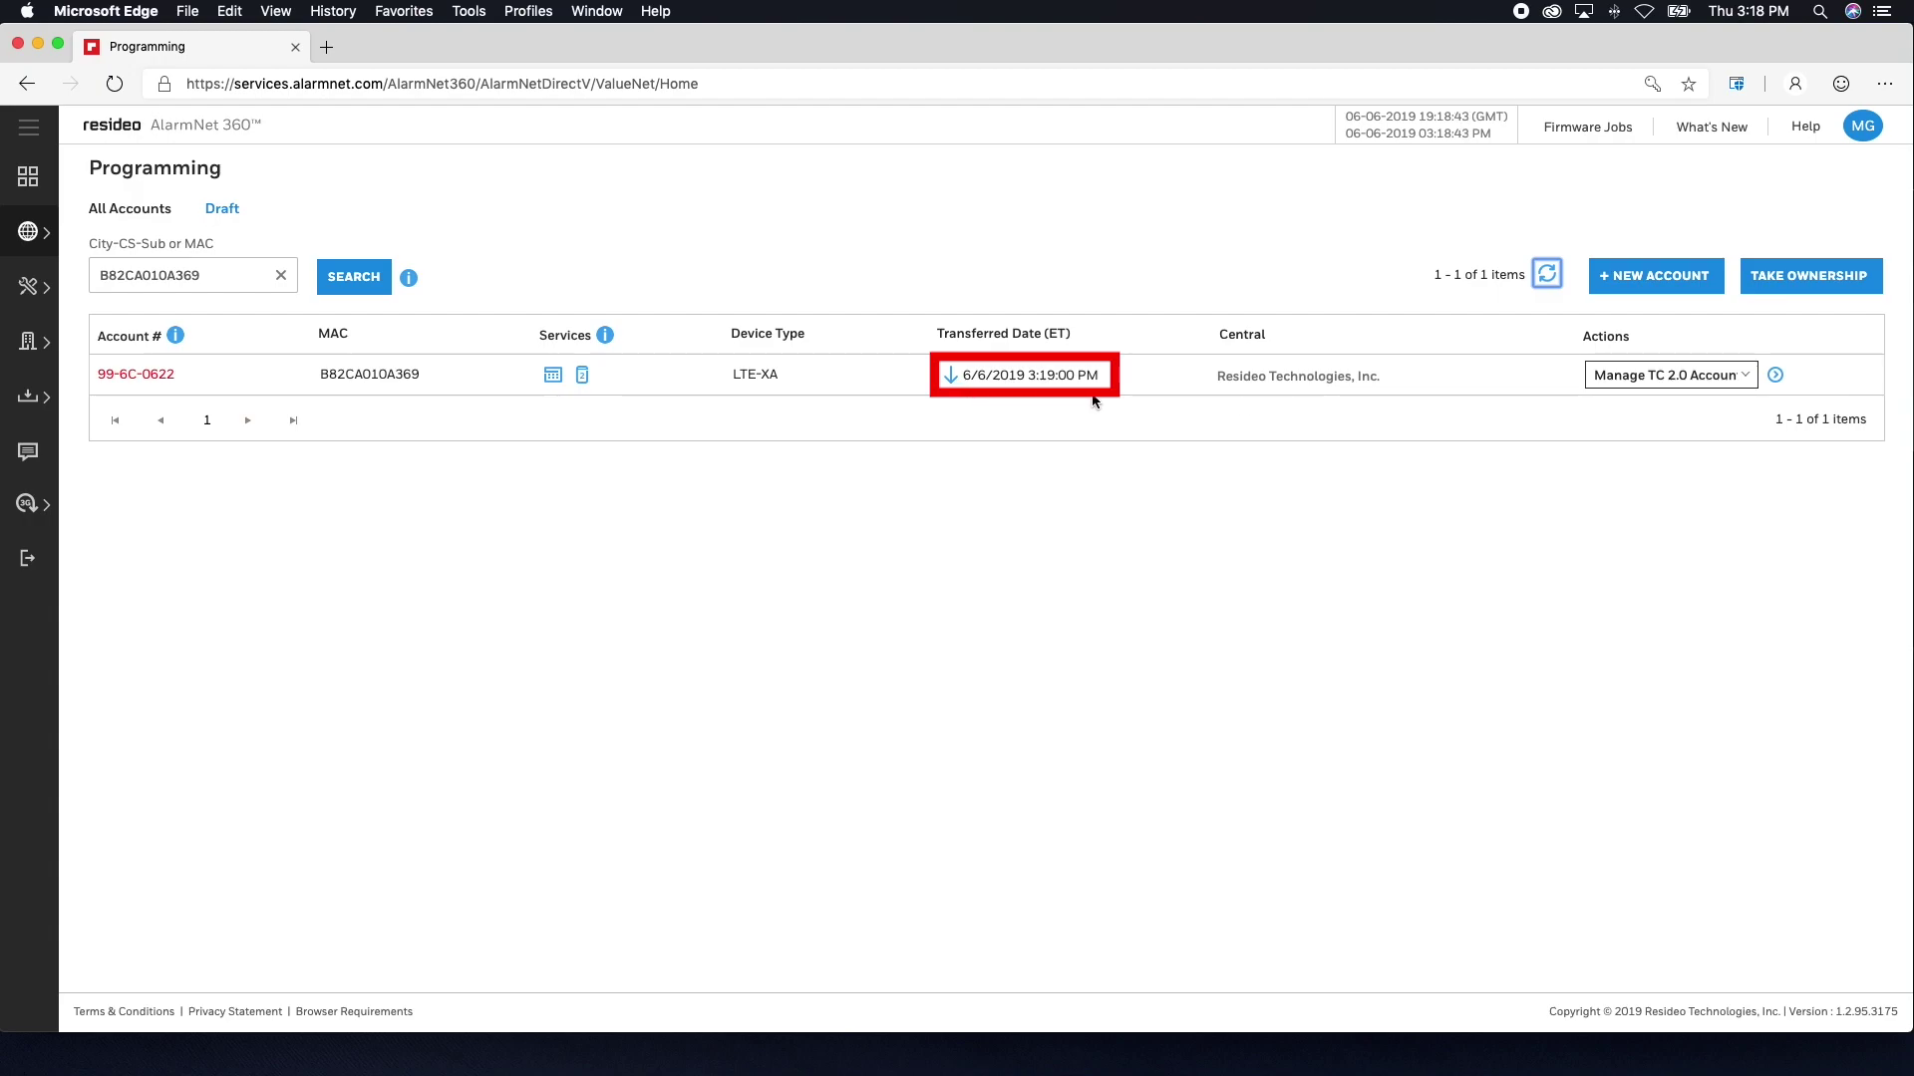
# - Register the LTE-XA communicator and refresh until it shows green with a 3:21:00 PM transfer date
pyautogui.click(1750, 378)
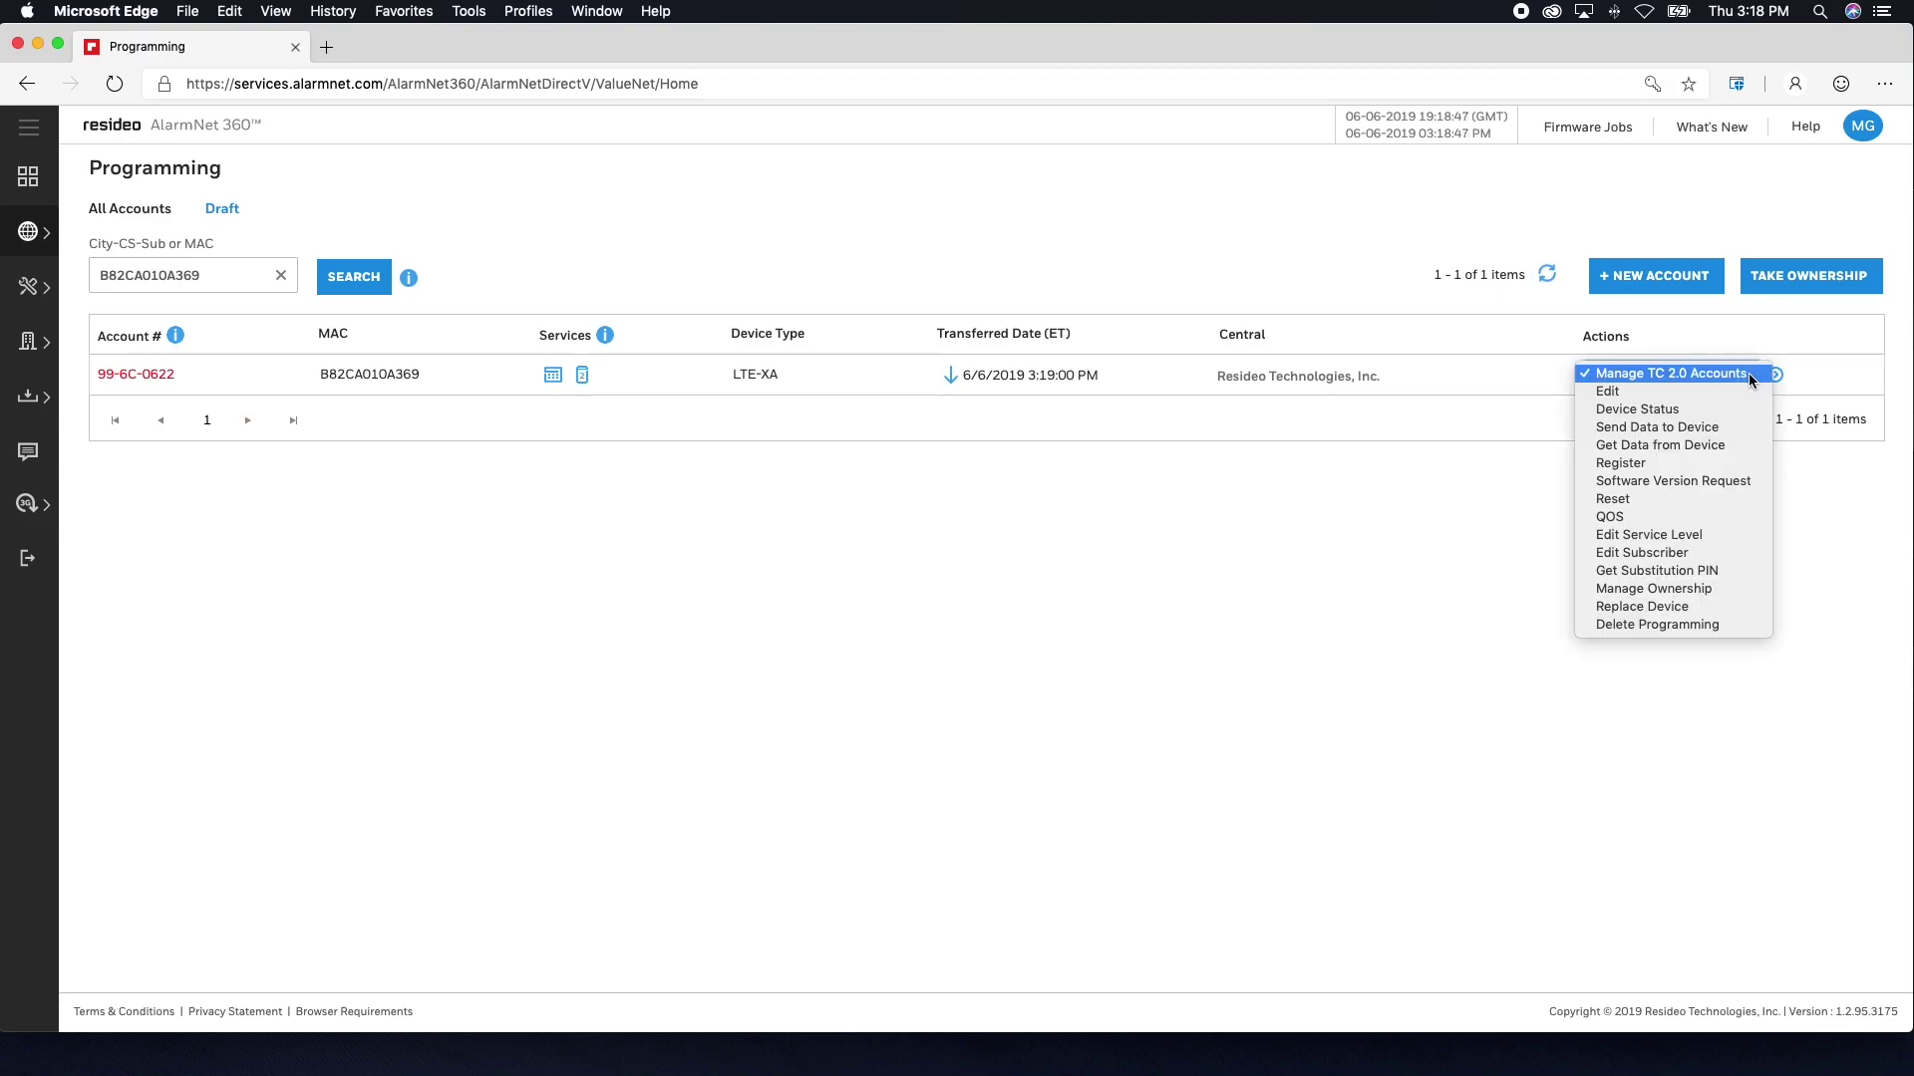
pyautogui.click(1719, 465)
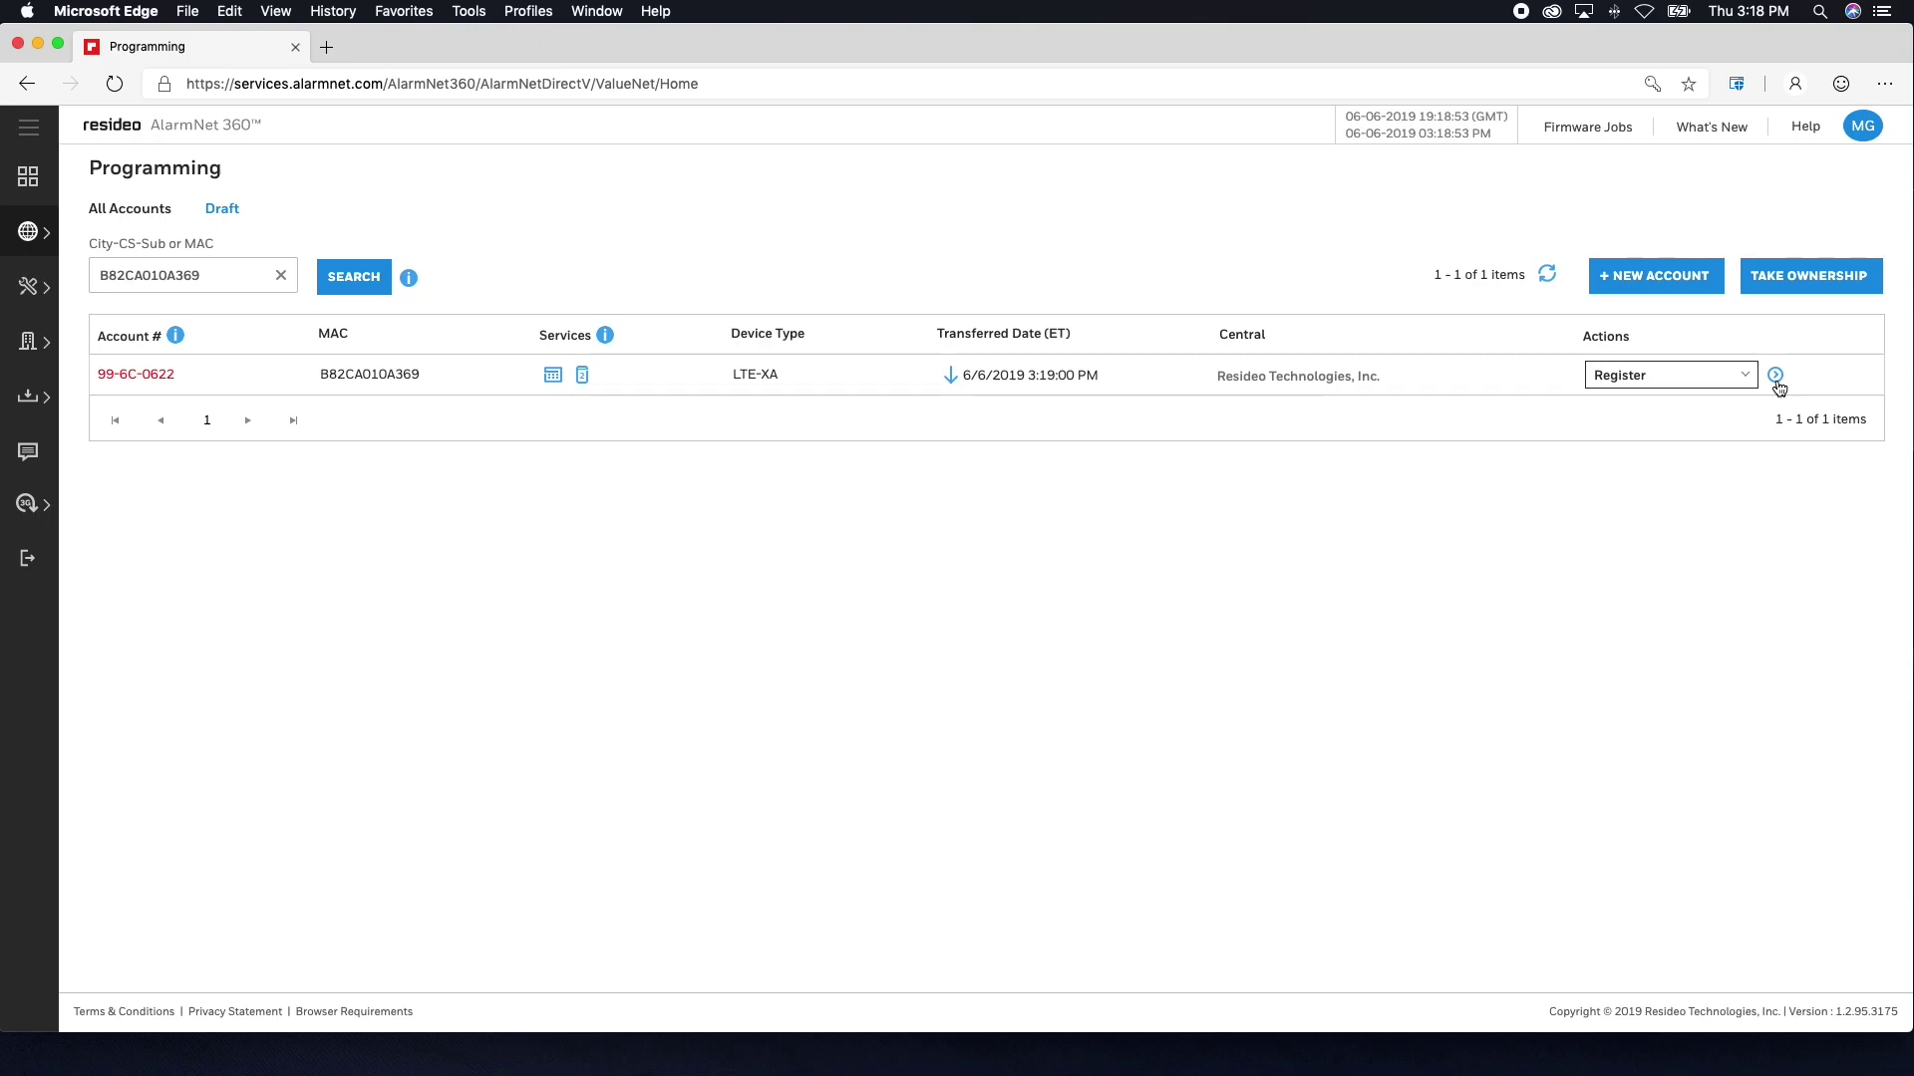
pyautogui.click(1776, 375)
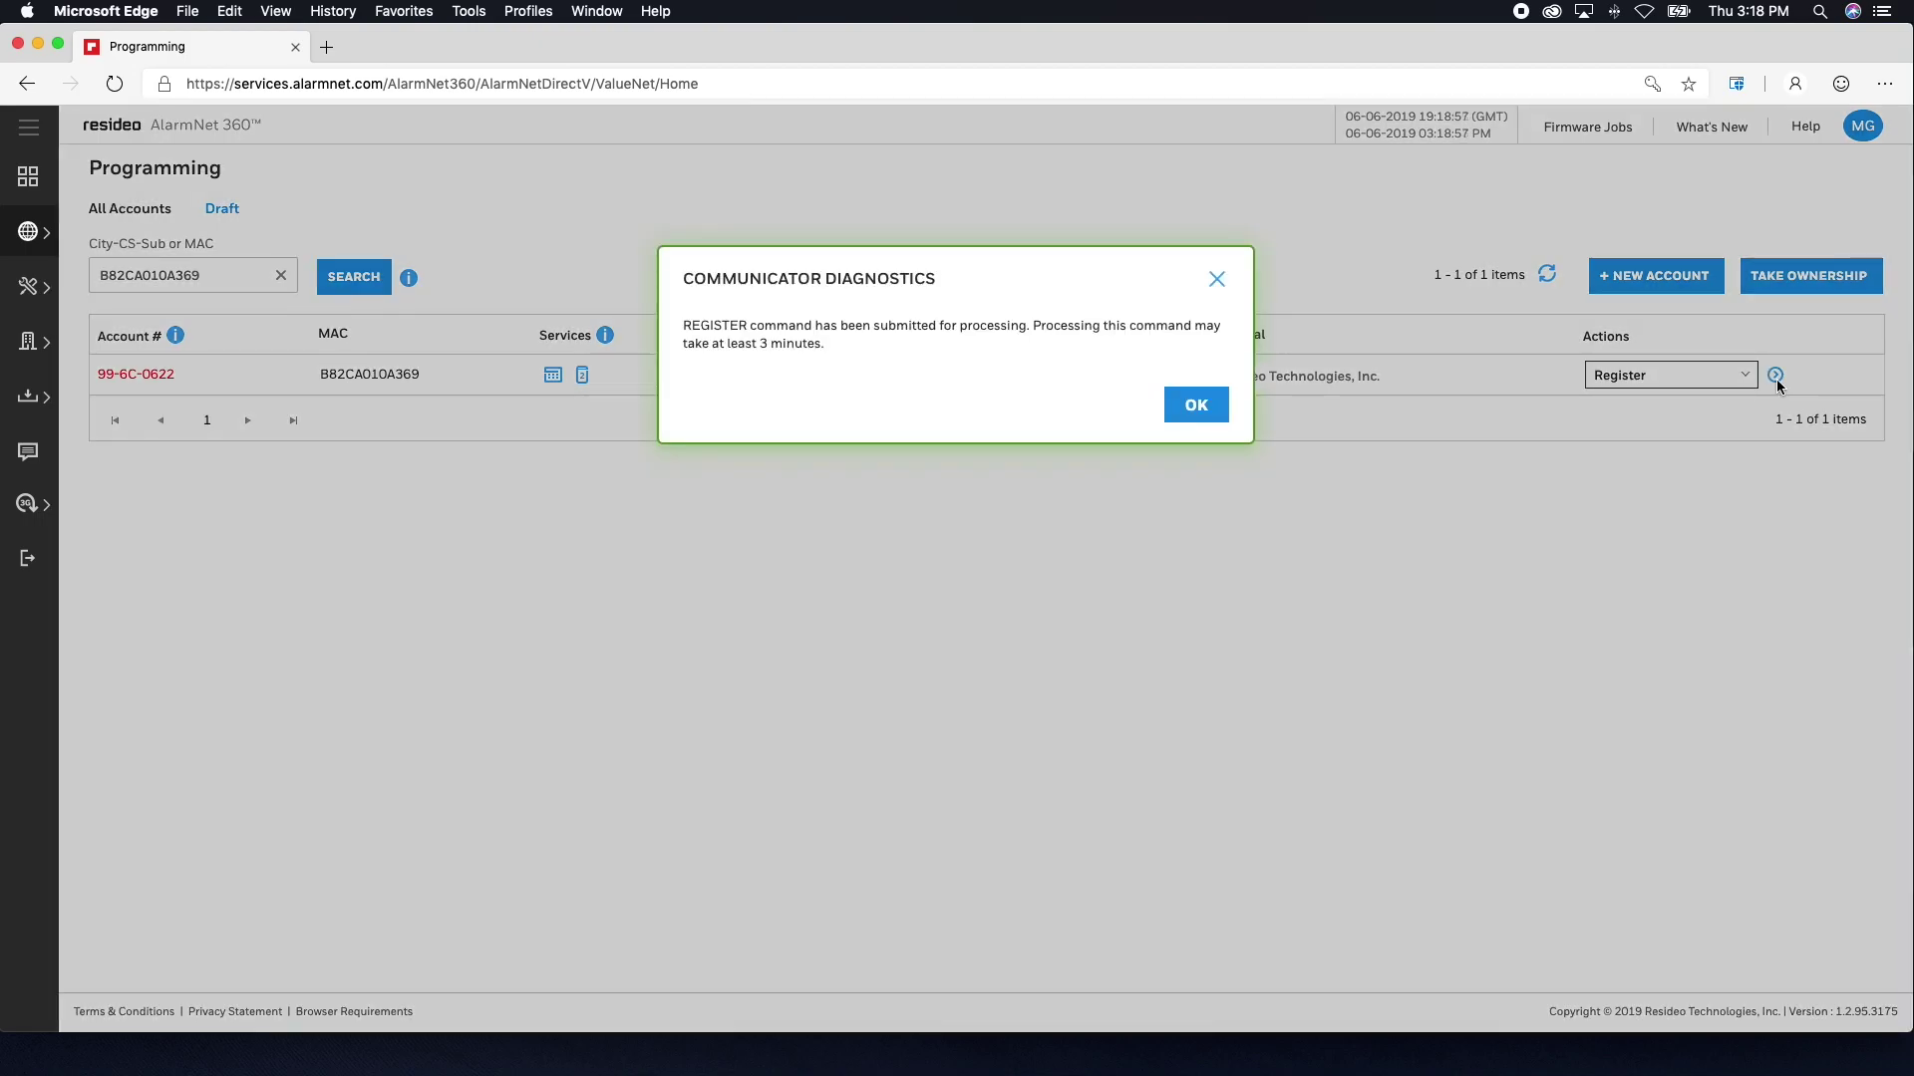
pyautogui.click(1224, 409)
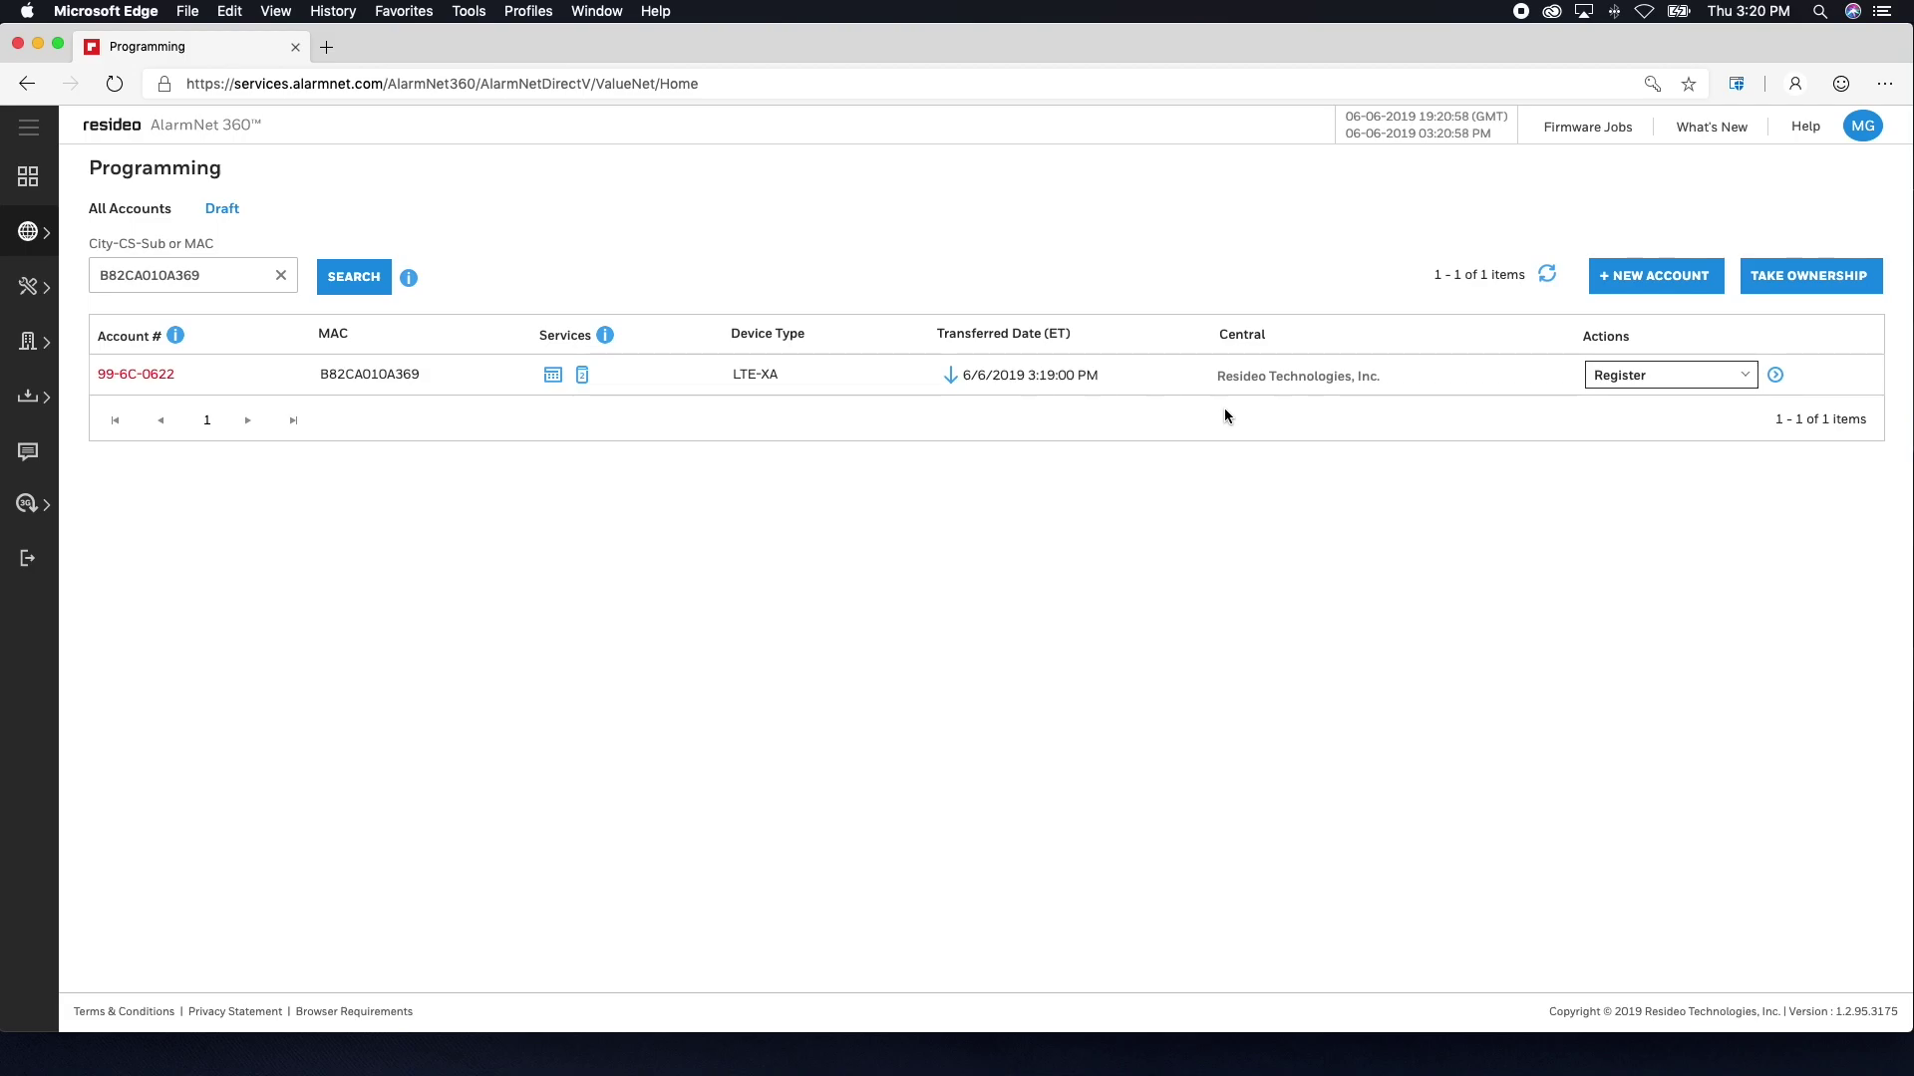
pyautogui.click(1547, 275)
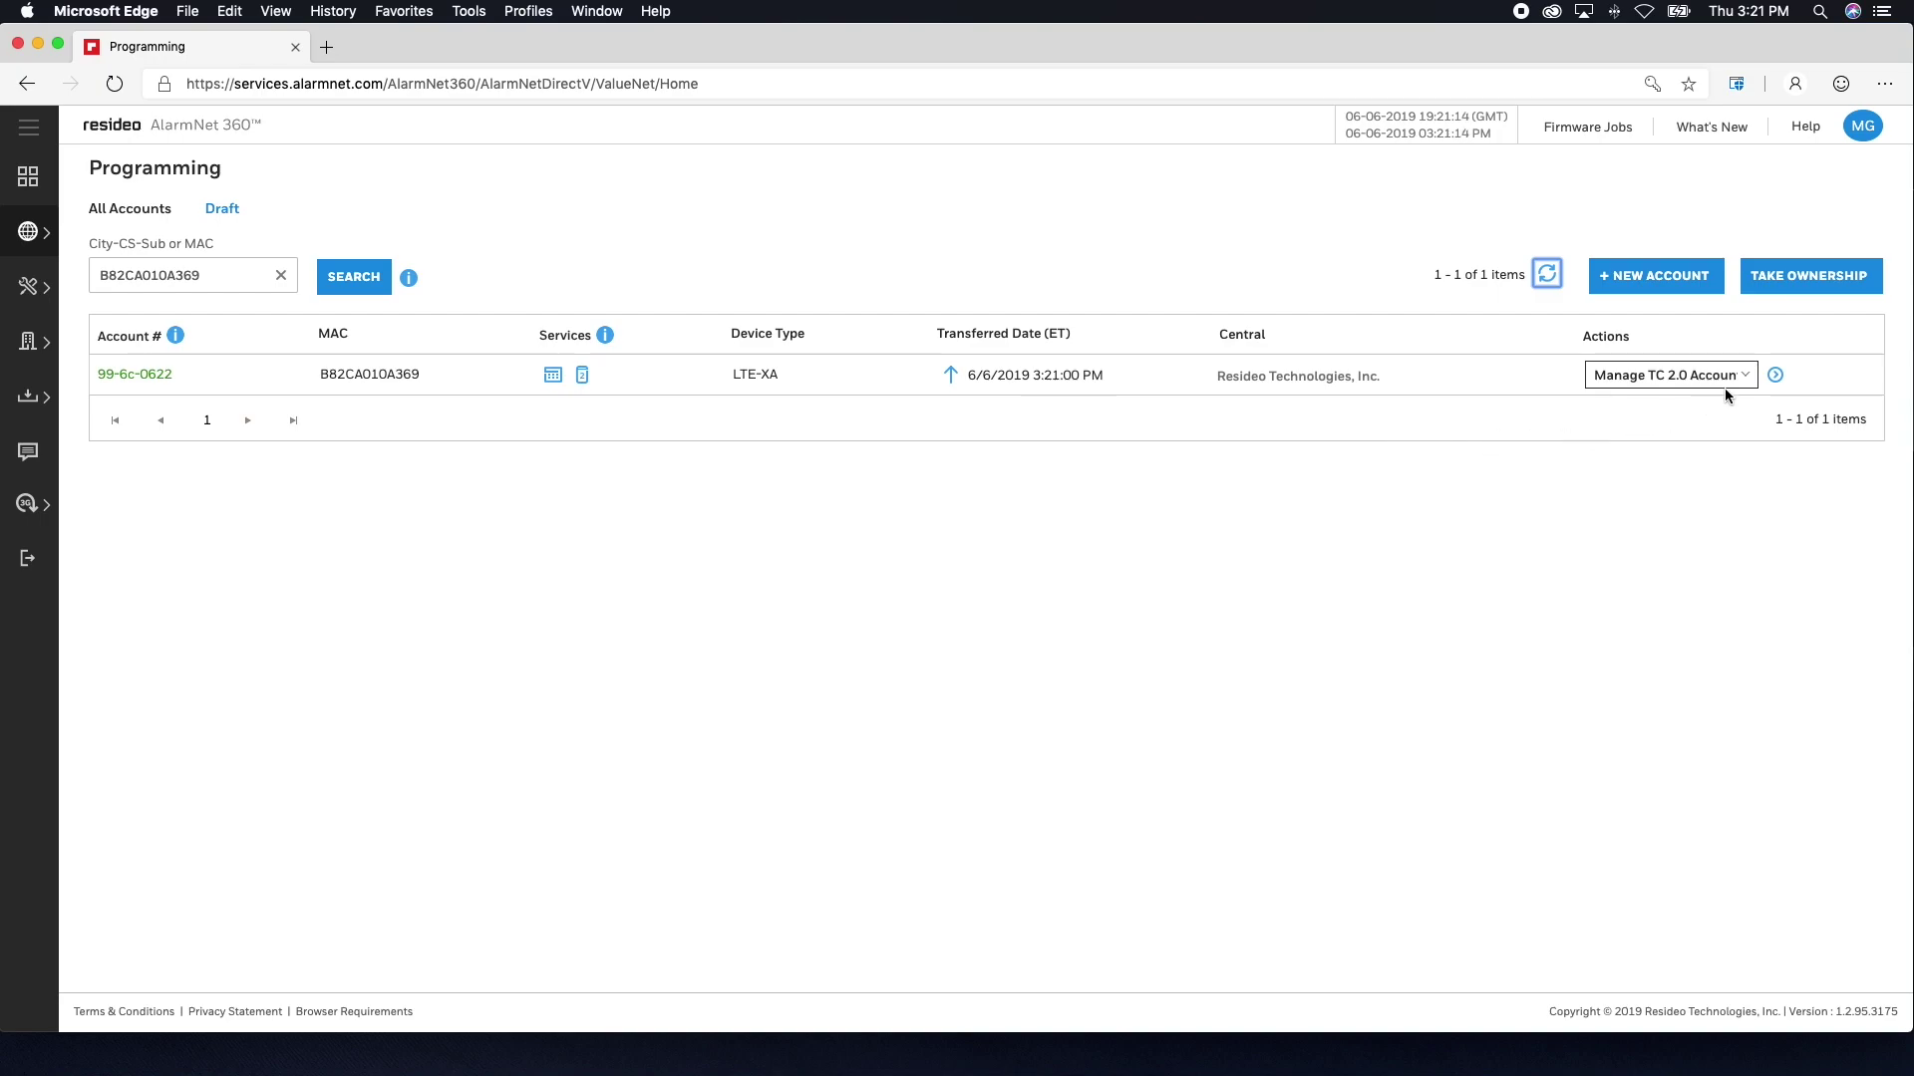
# - Open Manage TC 2.0 Accounts for the communicator and send the account's welcome email
pyautogui.click(1751, 382)
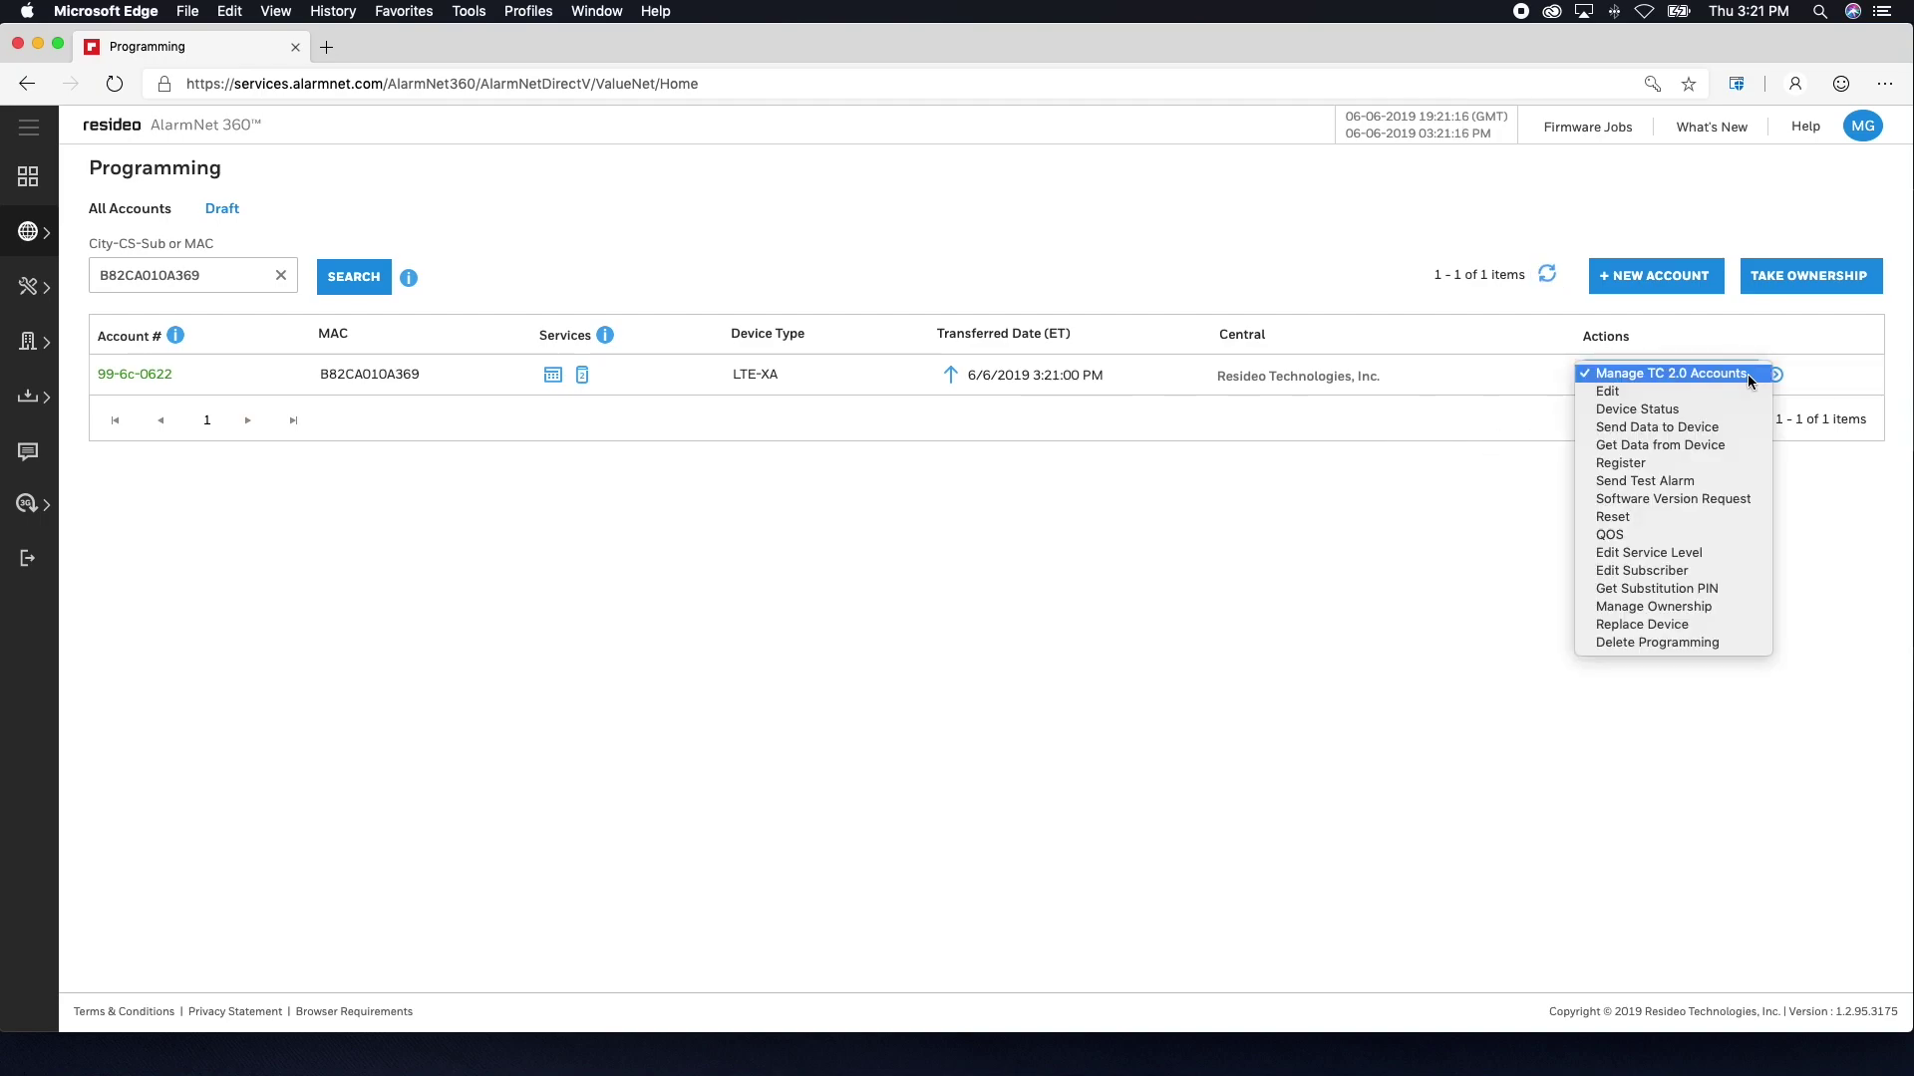
pyautogui.click(1748, 374)
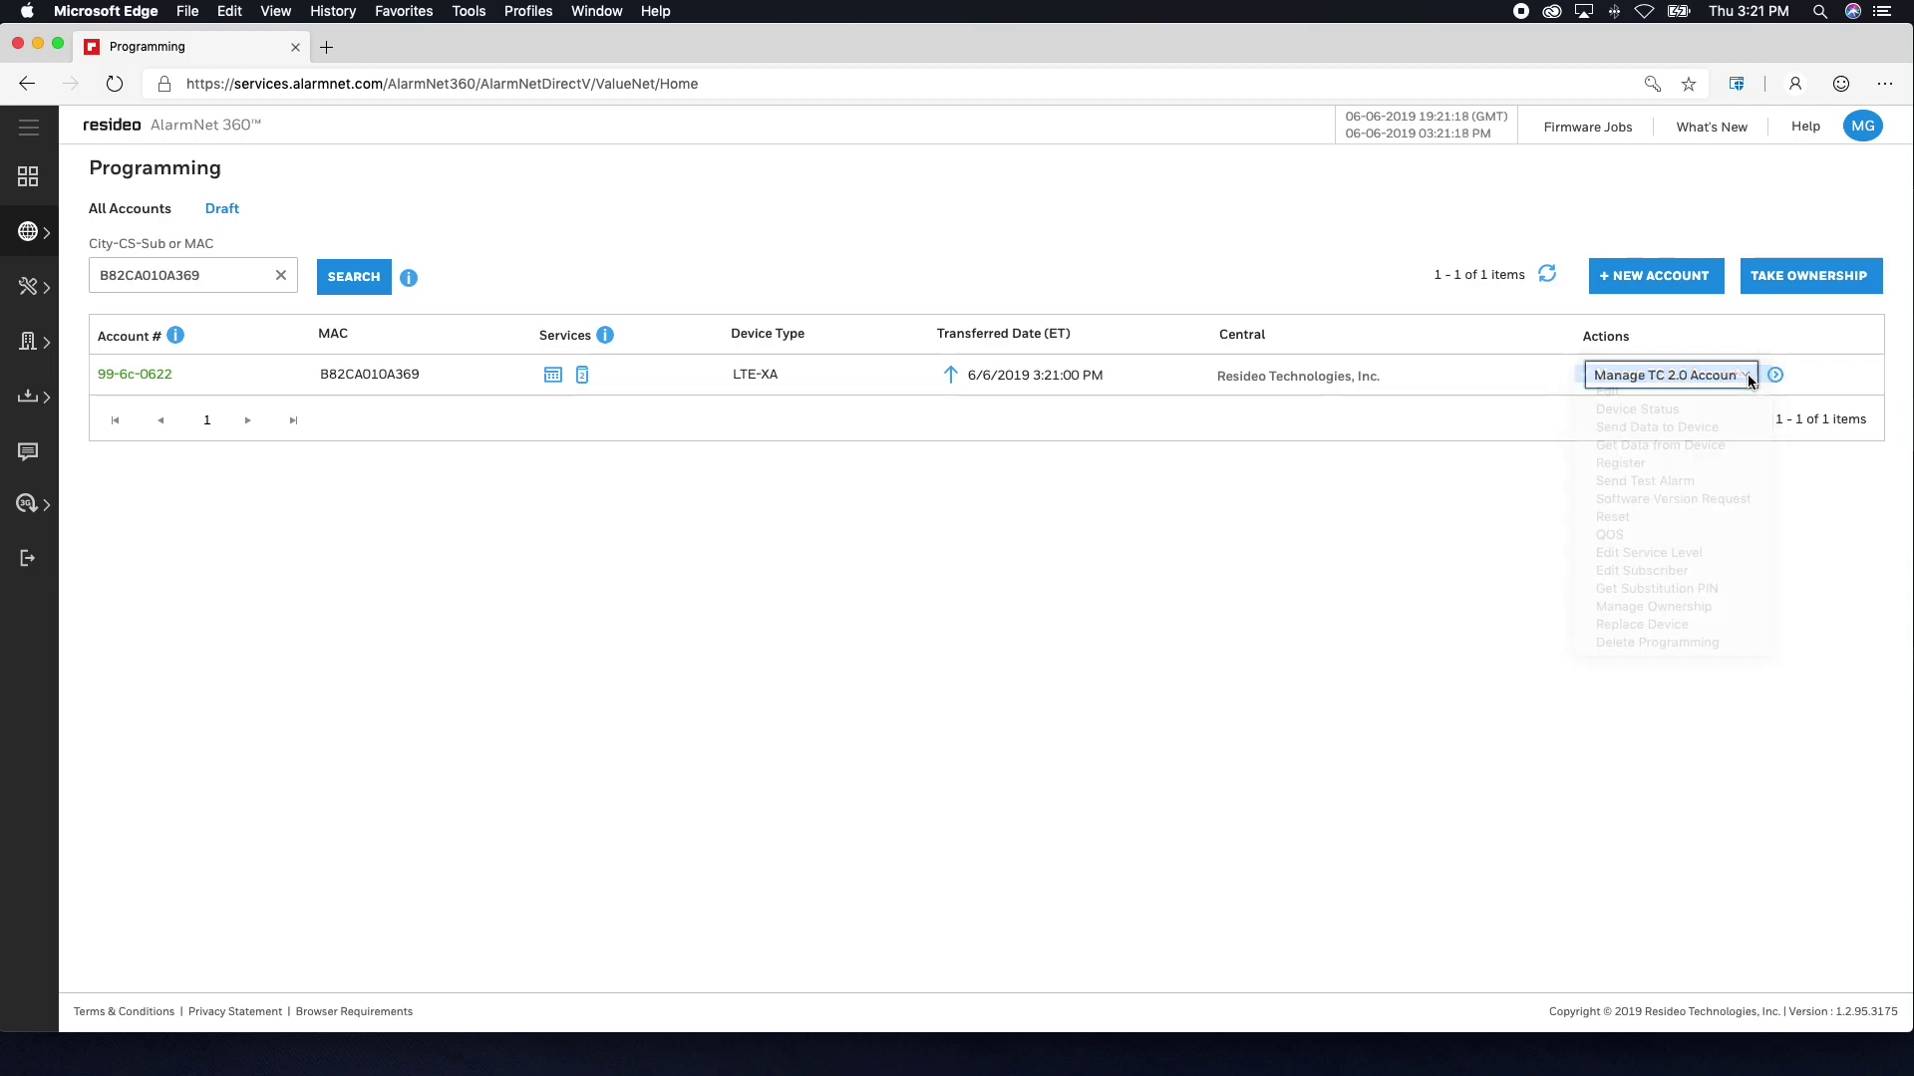
pyautogui.click(1774, 376)
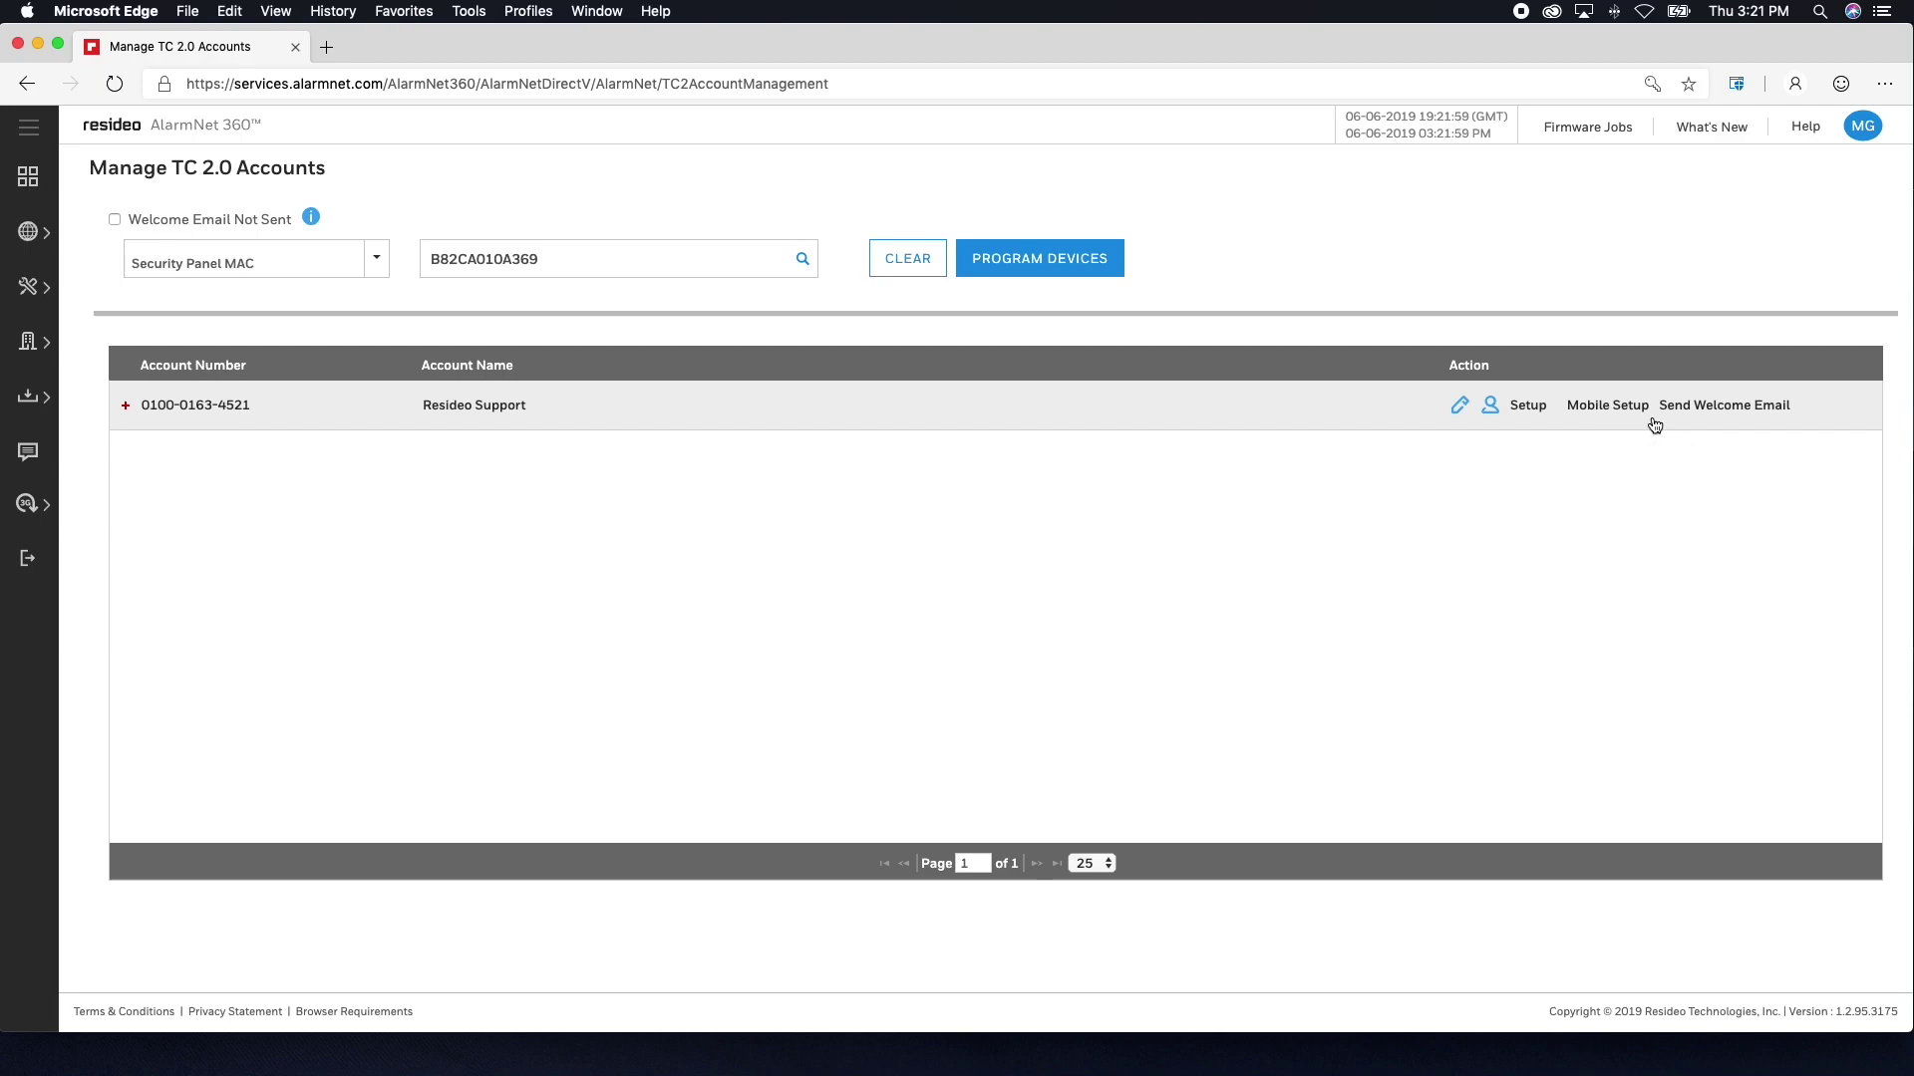
pyautogui.click(1723, 418)
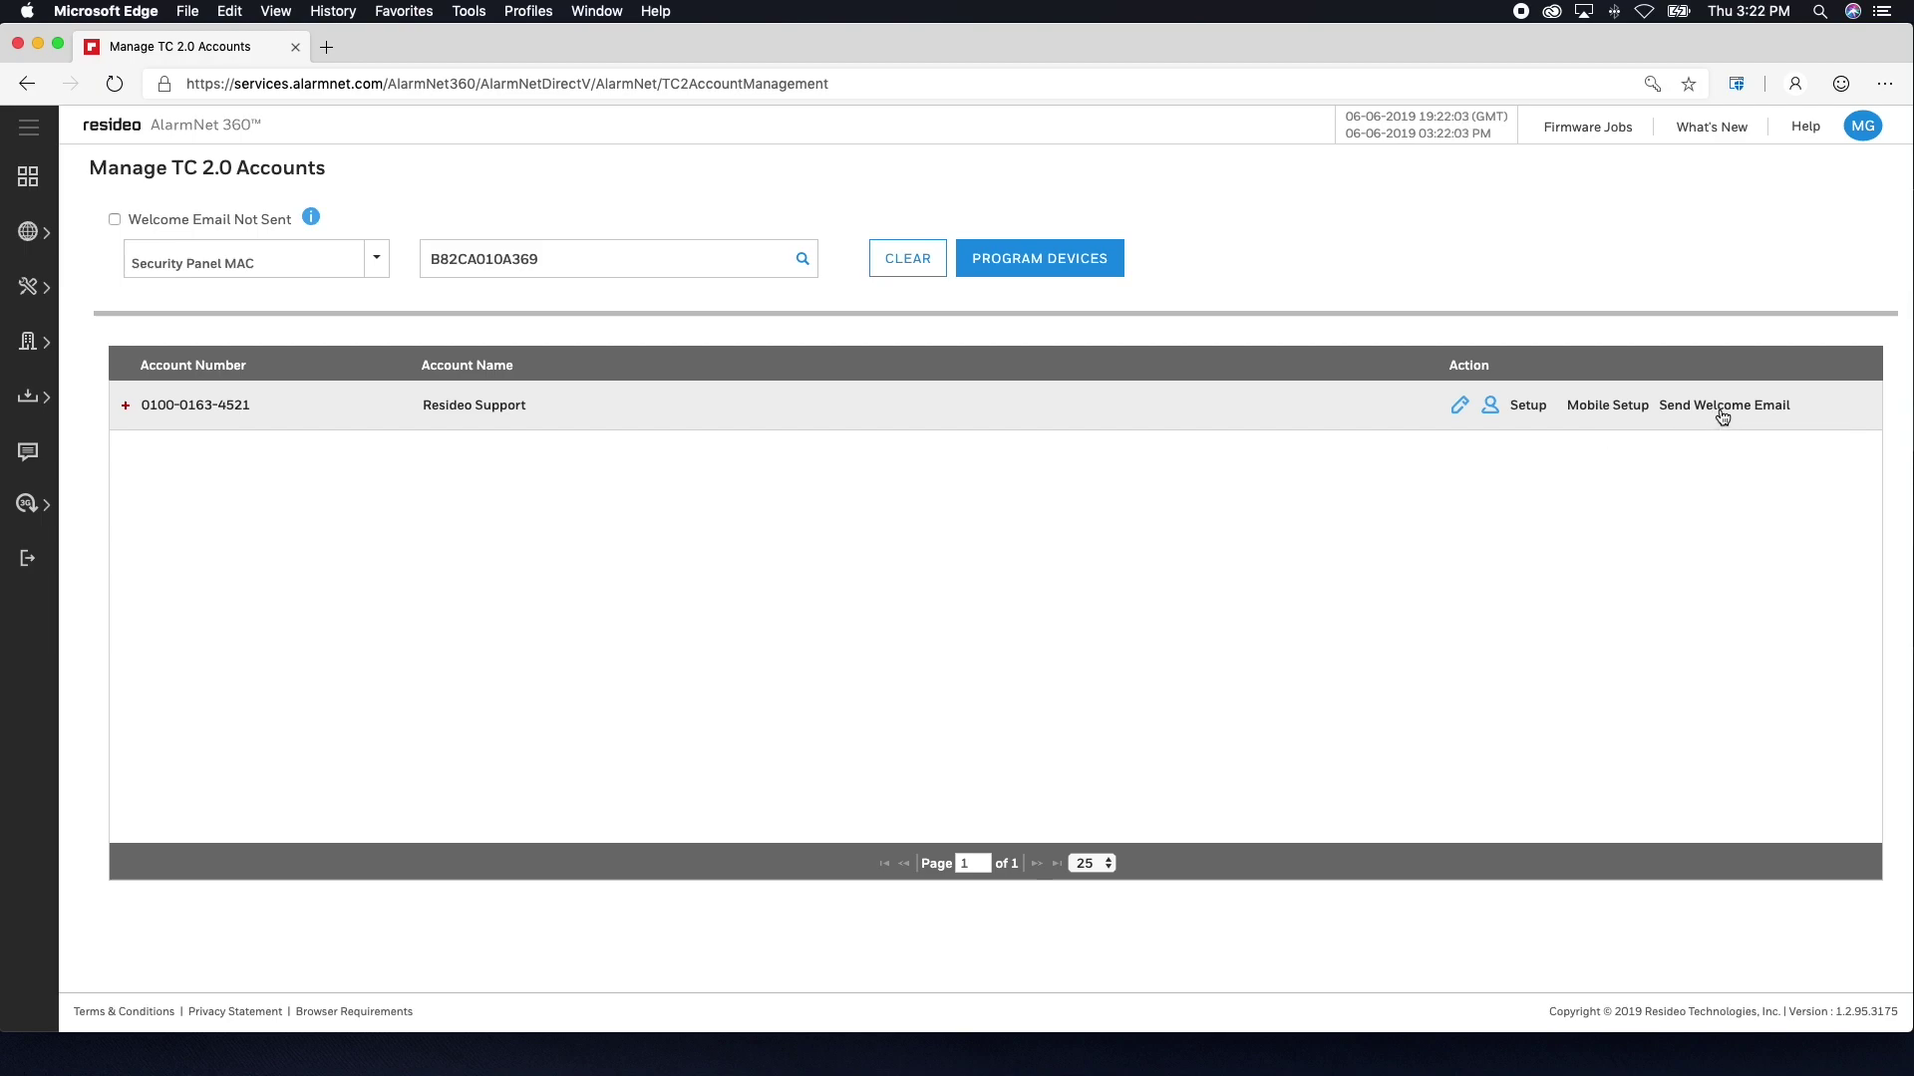